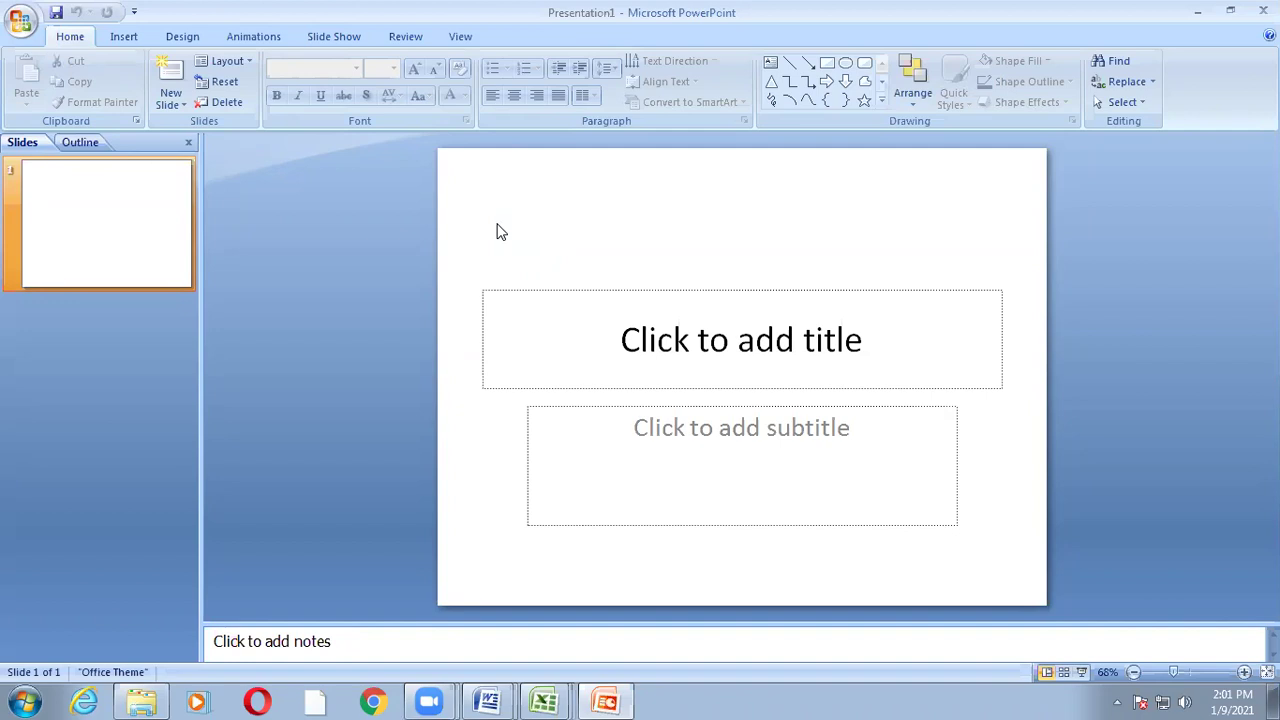
Enter 'Welcome you all!' as the slide title and 'The Century School' as its subtitle.
click(630, 325)
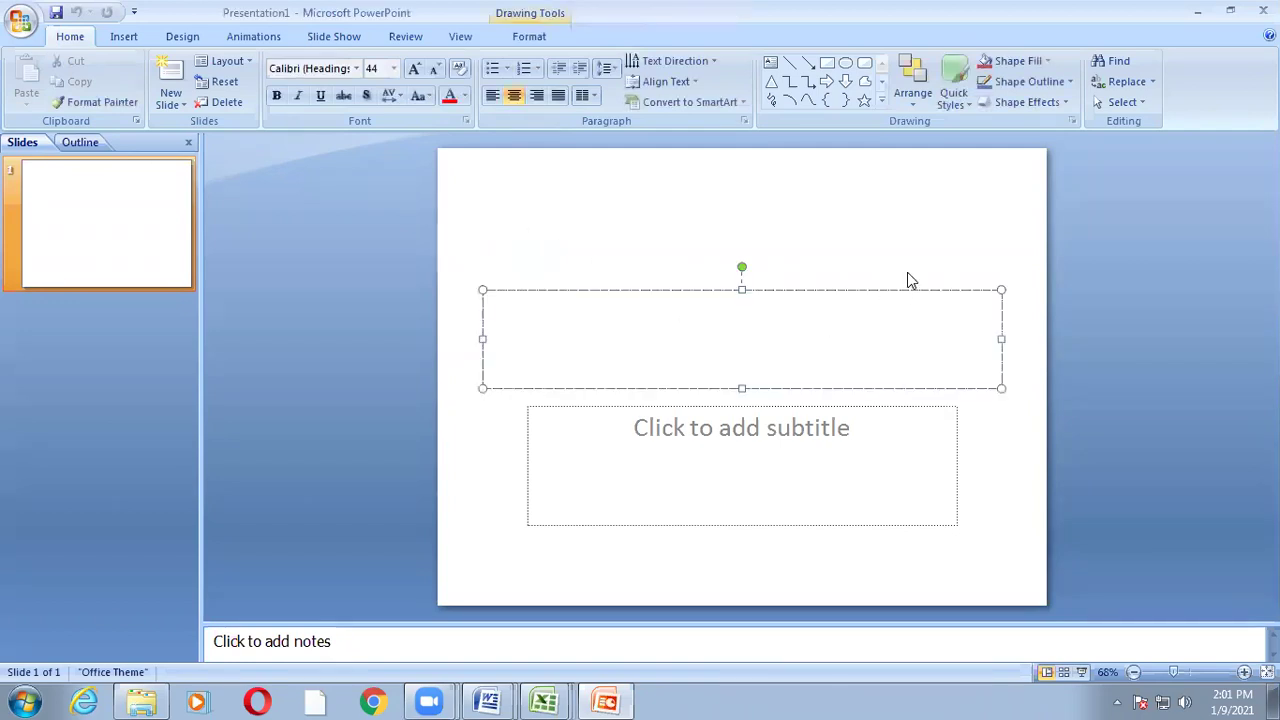
text(Welcome you all!)
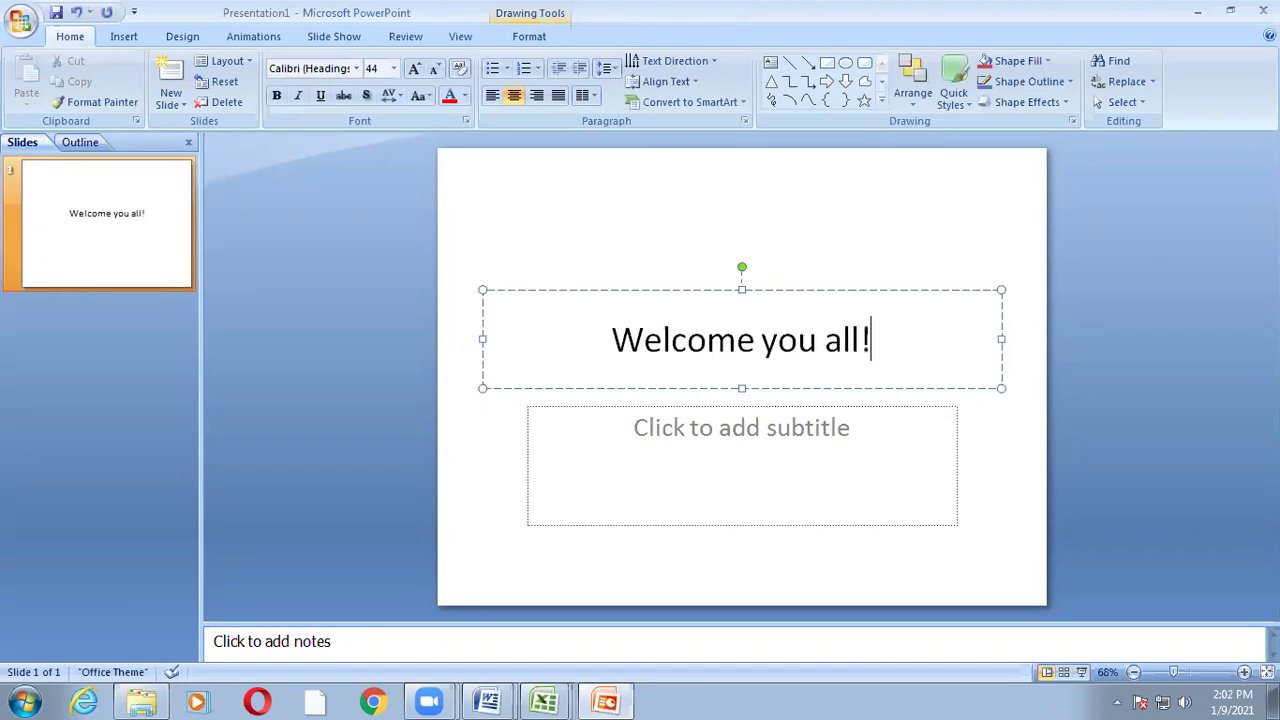
click(790, 429)
text(The Century School)
click(886, 408)
Format the subtitle in red Old English Text, growing it to 48 pt.
click(356, 68)
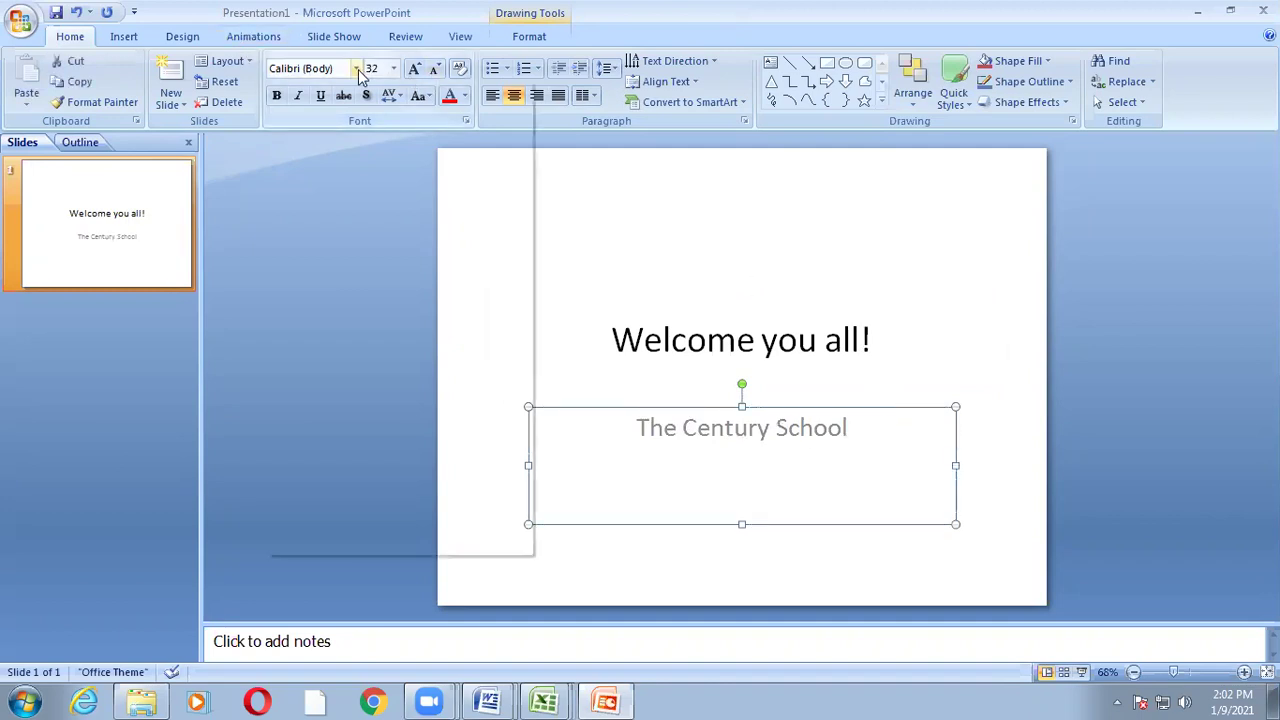
text(Old English Text)
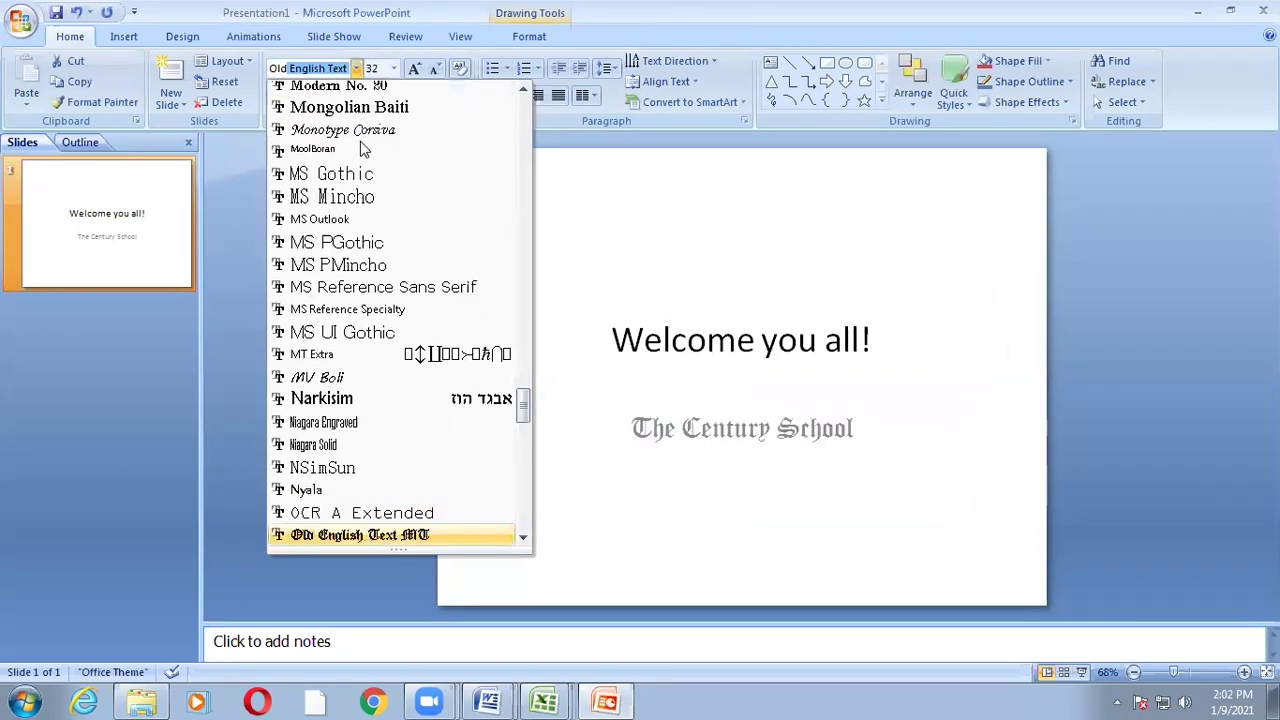
key(Return)
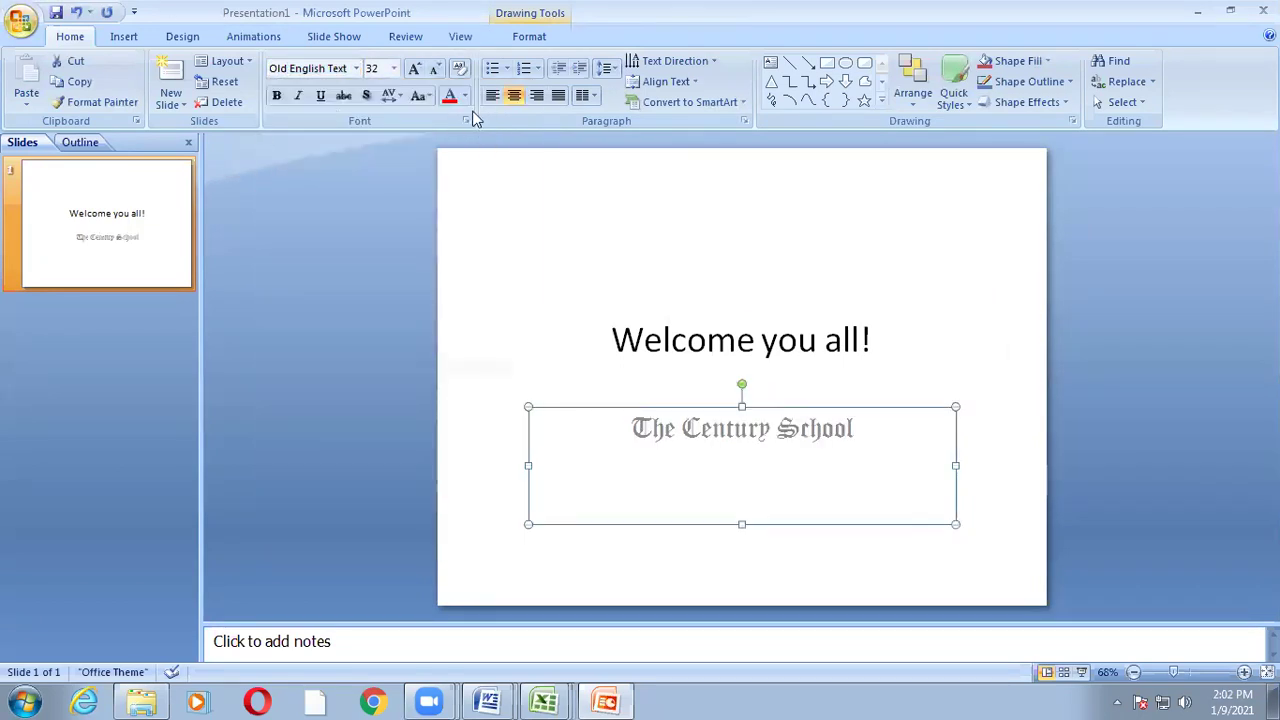
click(450, 96)
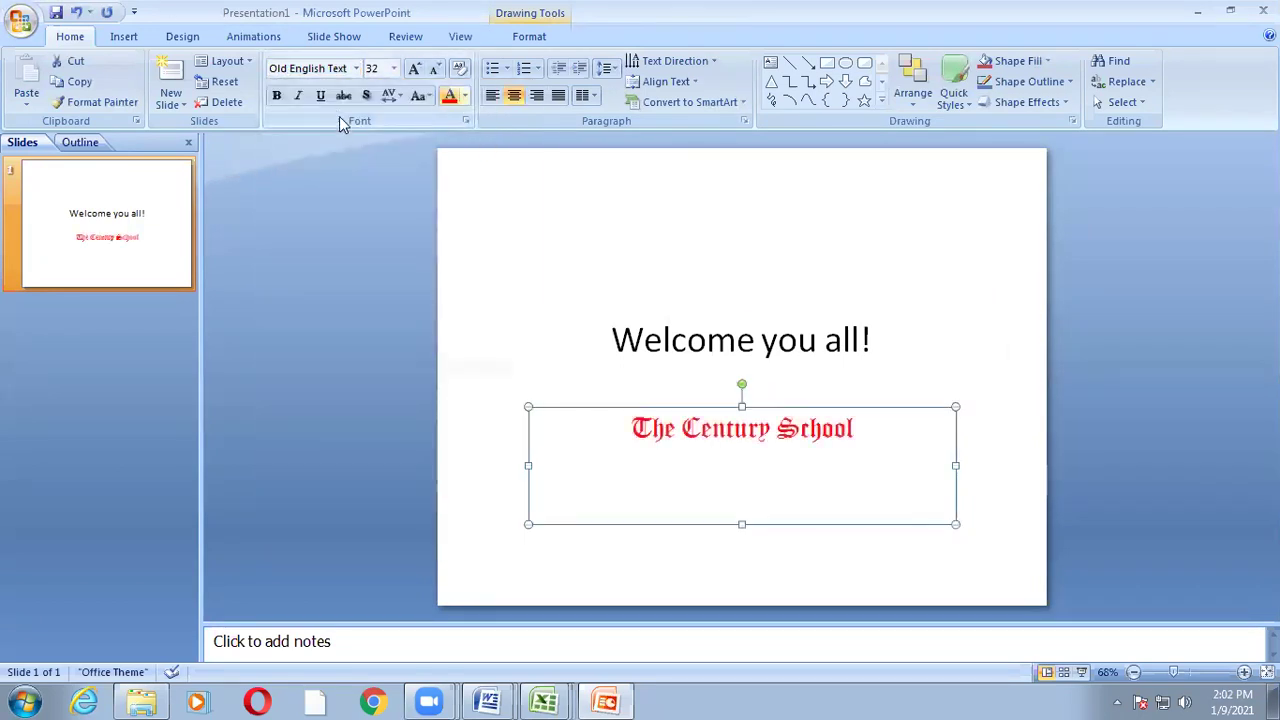
click(412, 70)
click(412, 70)
click(412, 70)
click(412, 70)
click(650, 285)
Move the title and subtitle higher and shrink the subtitle box to fit its text.
click(709, 335)
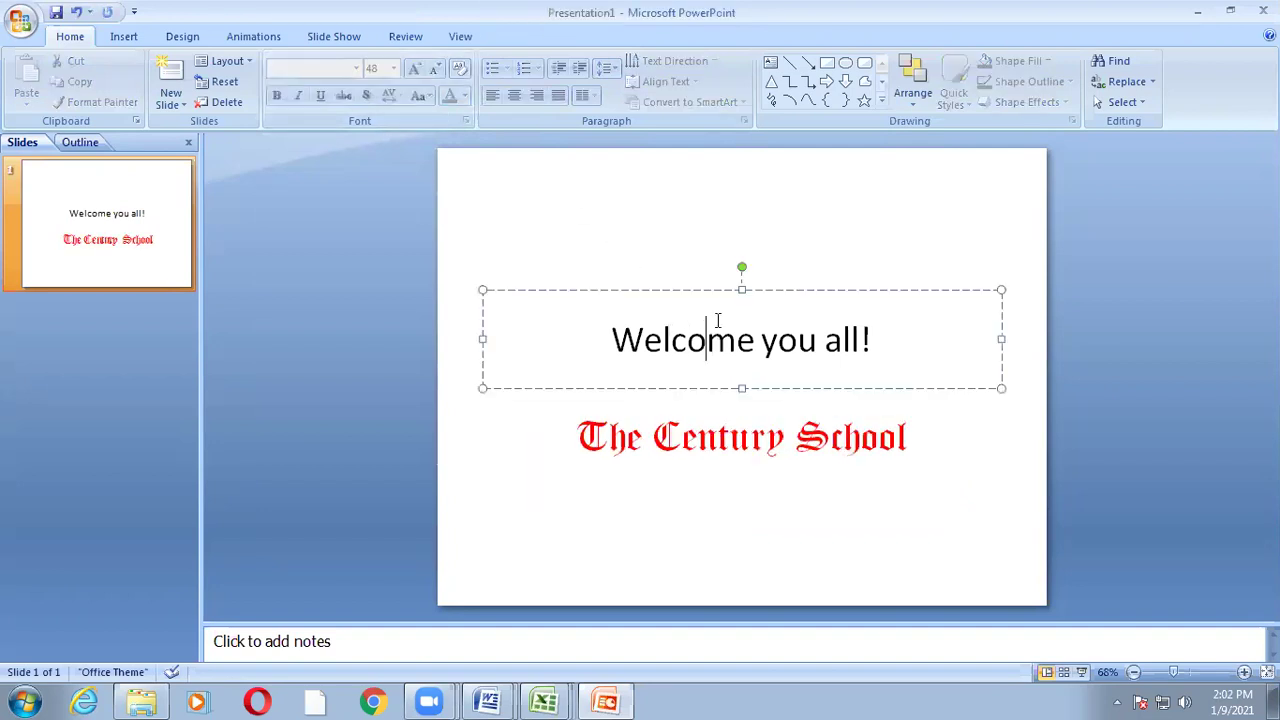
drag(717, 290, 717, 218)
mouse_move(723, 406)
mouse_down()
mouse_move(719, 316)
mouse_move(743, 316)
mouse_up()
click(984, 375)
click(770, 343)
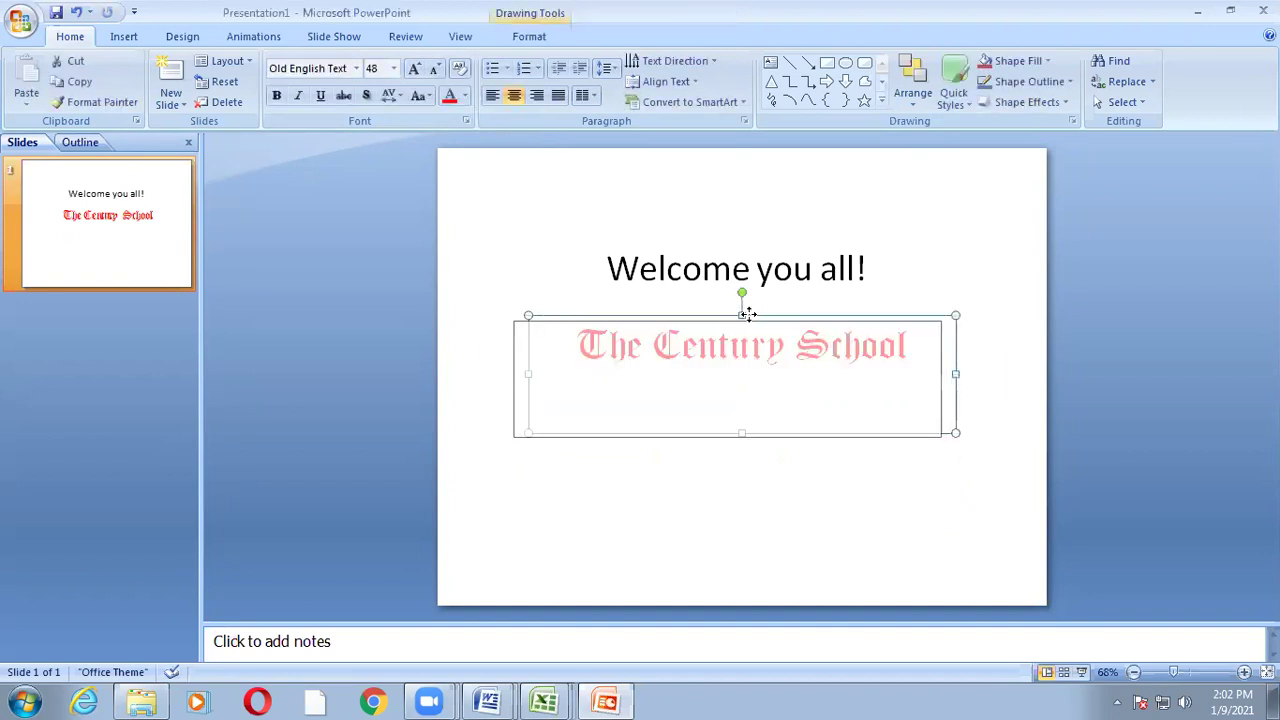
click(988, 378)
click(745, 434)
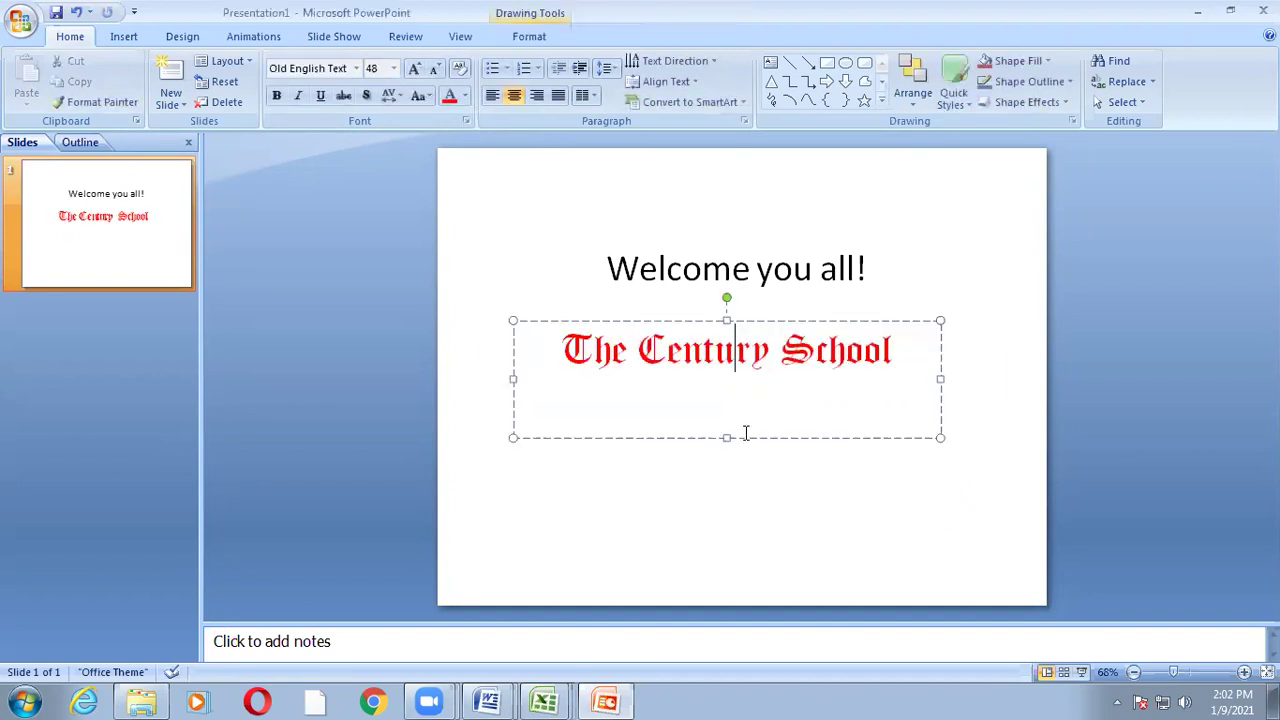
drag(728, 434, 730, 388)
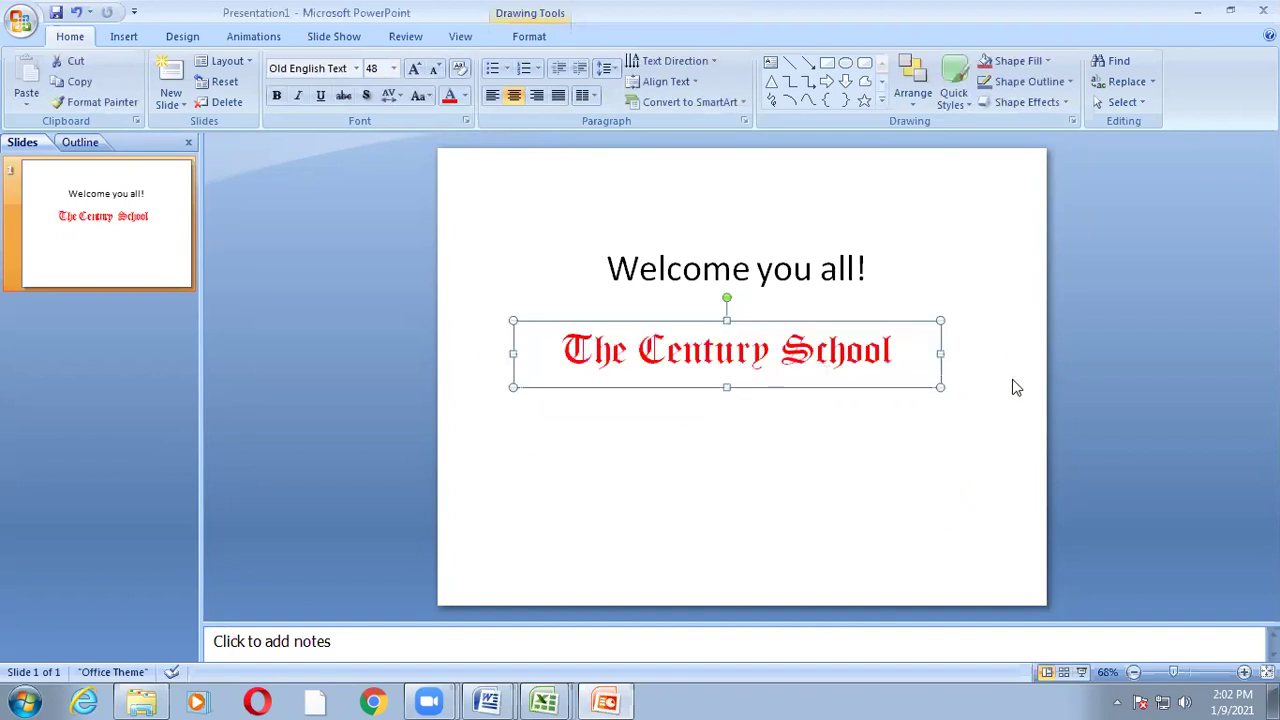
click(985, 450)
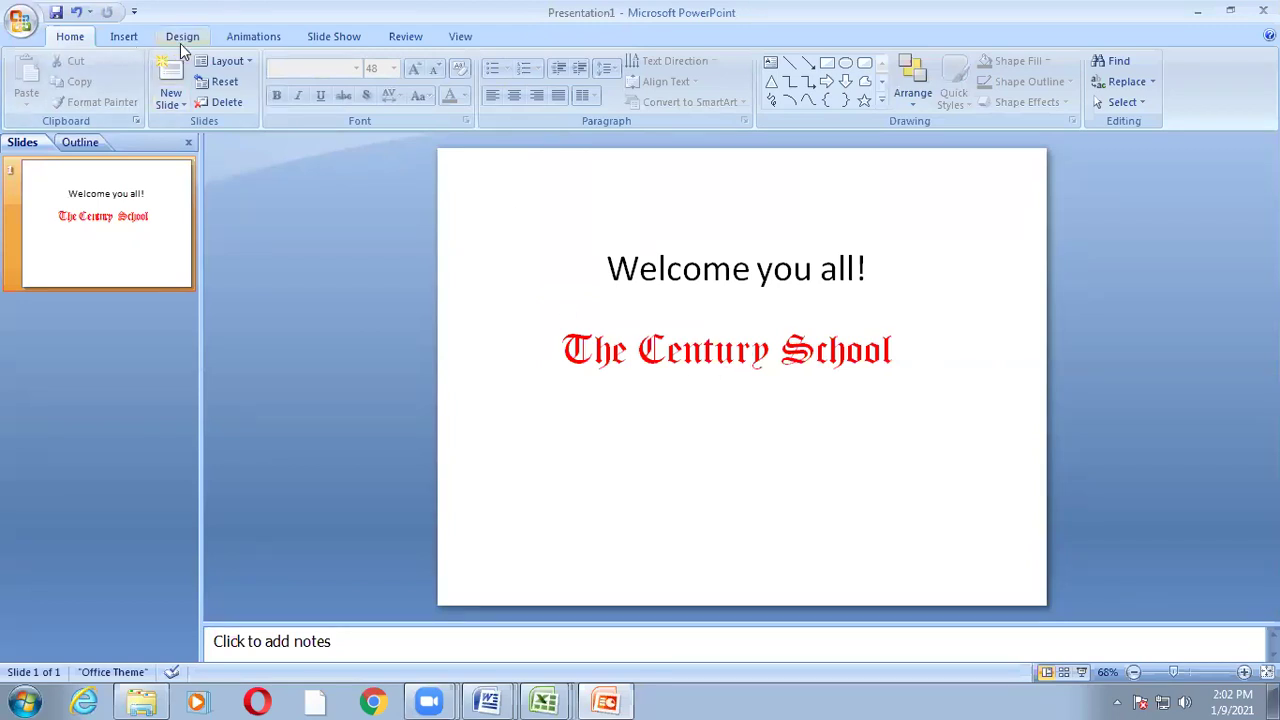
Show the Animations options with the Custom Animation pane and try a transition effect.
click(250, 43)
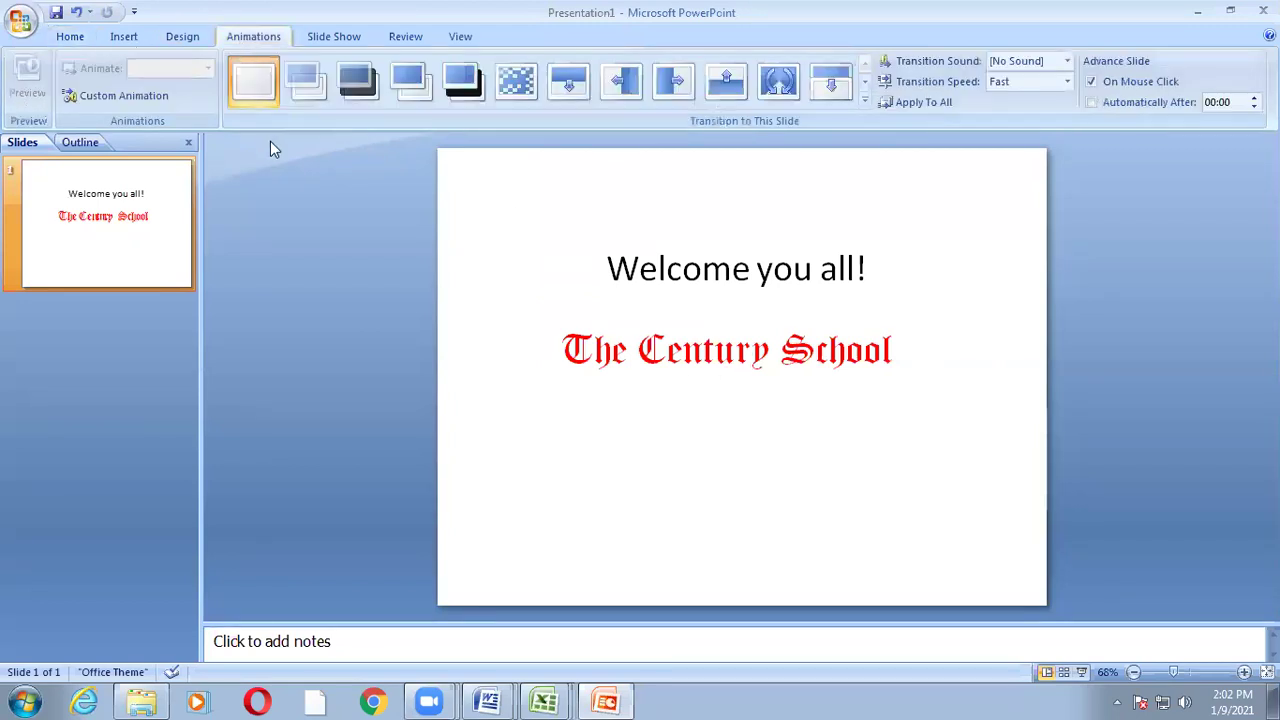
click(146, 99)
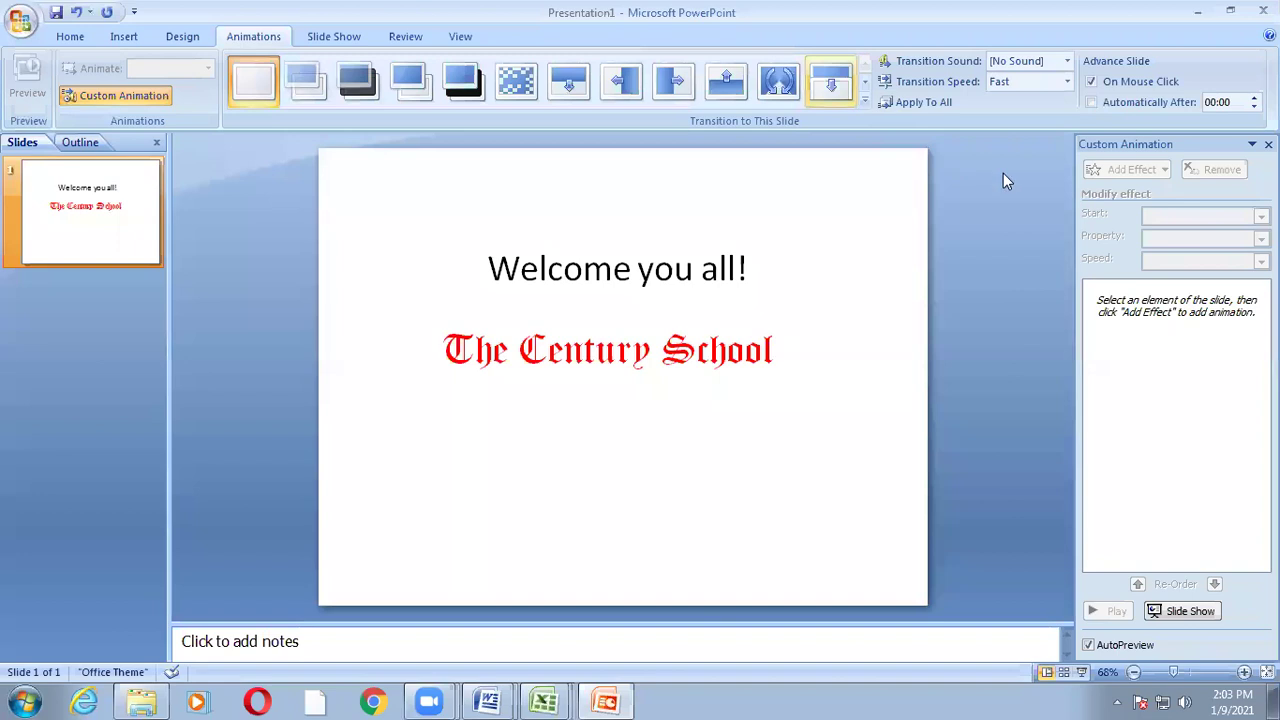
click(778, 80)
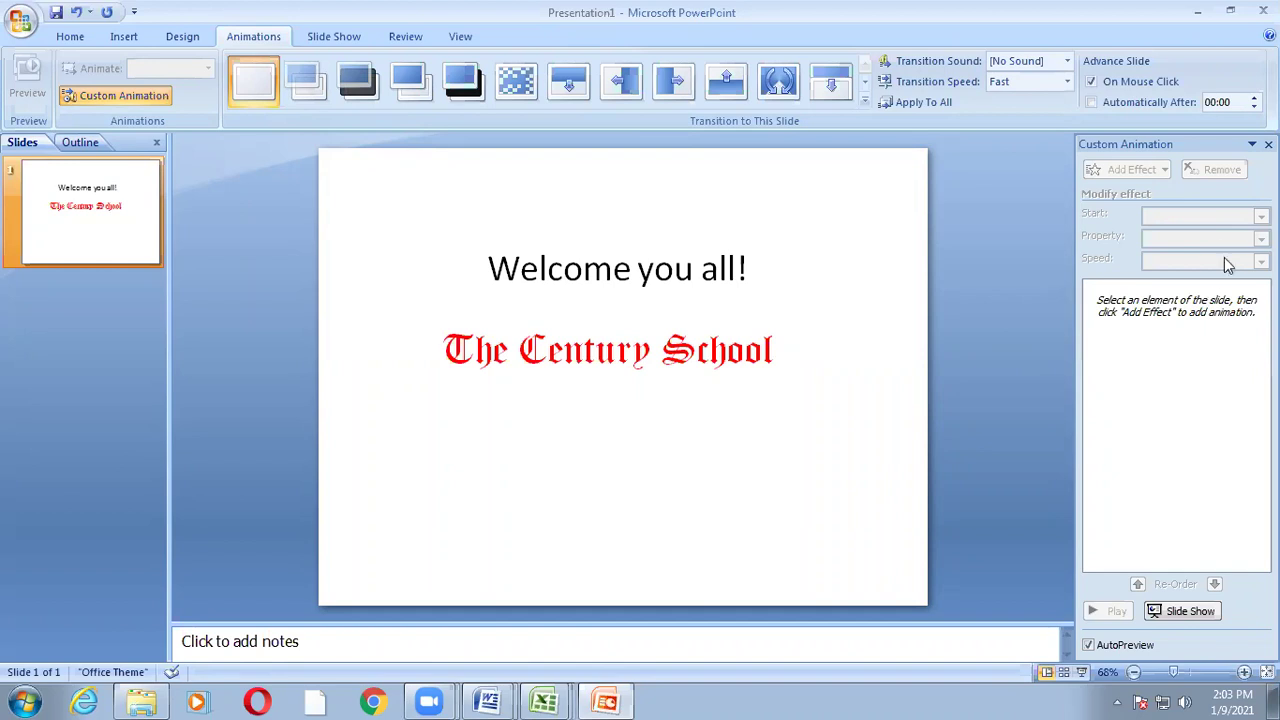
Drag The Century School subtitle slightly lower, checking the Slide Show and Home tabs afterwards.
click(632, 270)
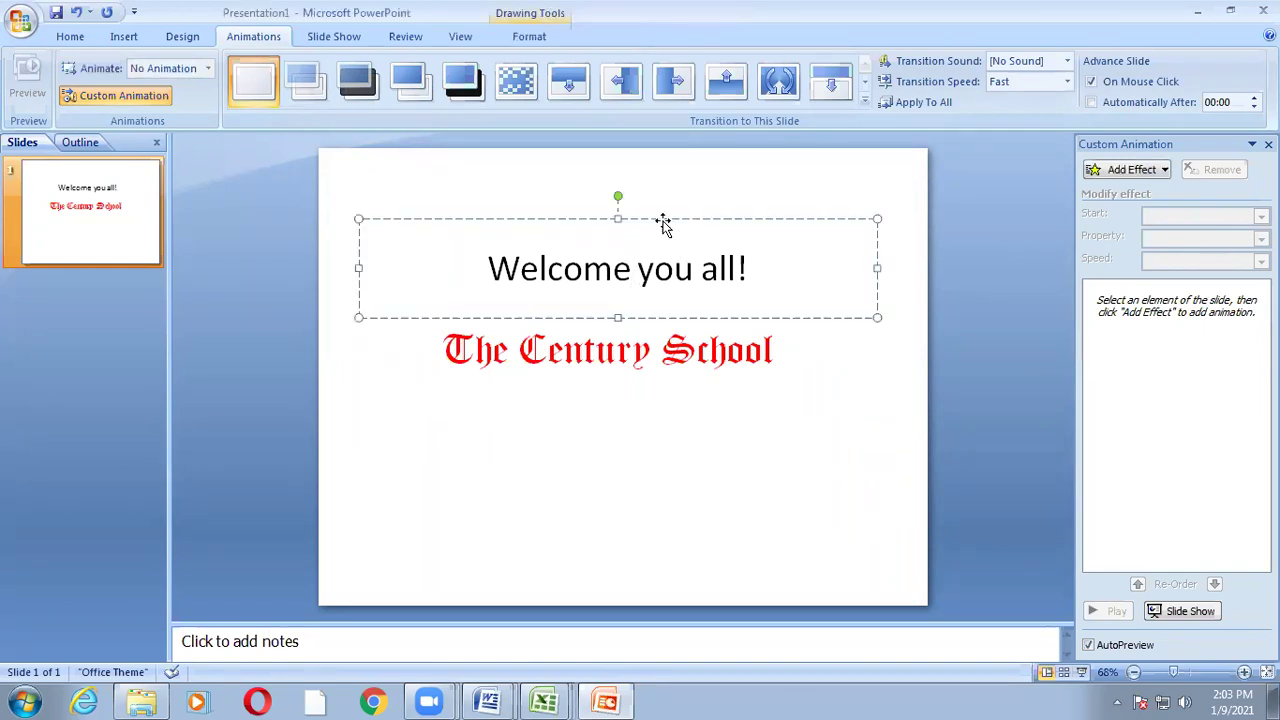
drag(820, 385, 820, 391)
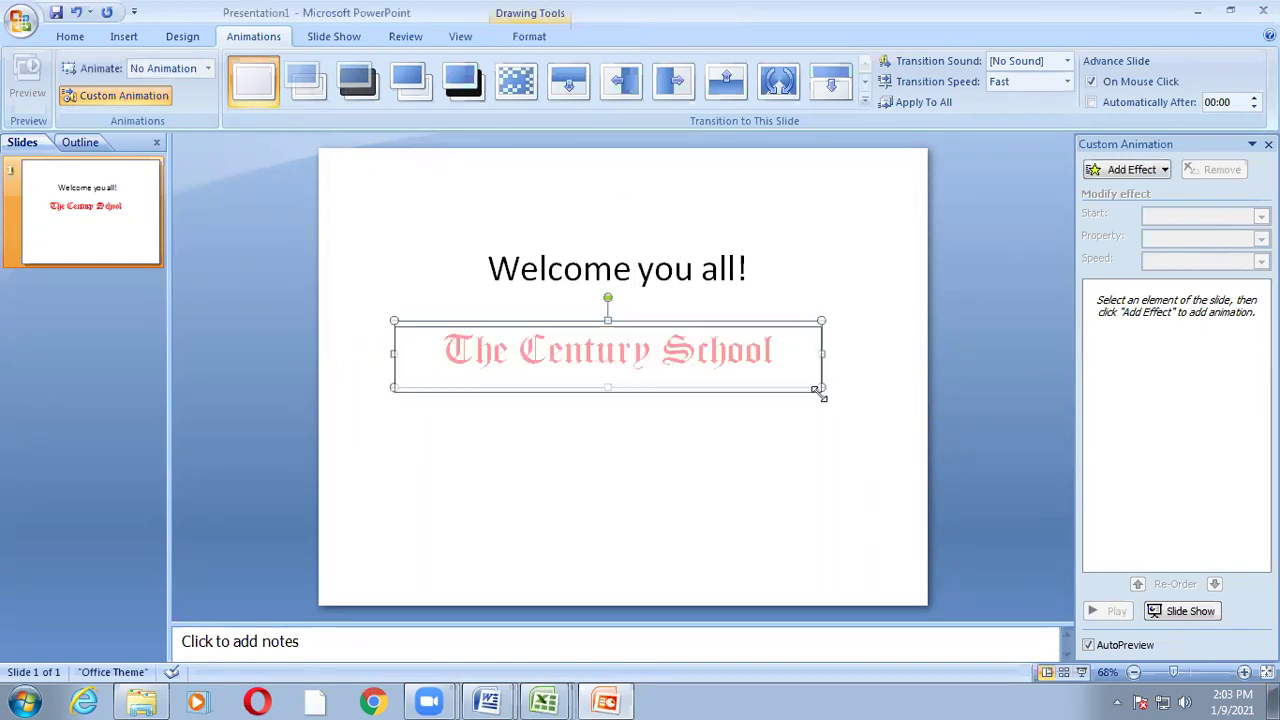
click(802, 446)
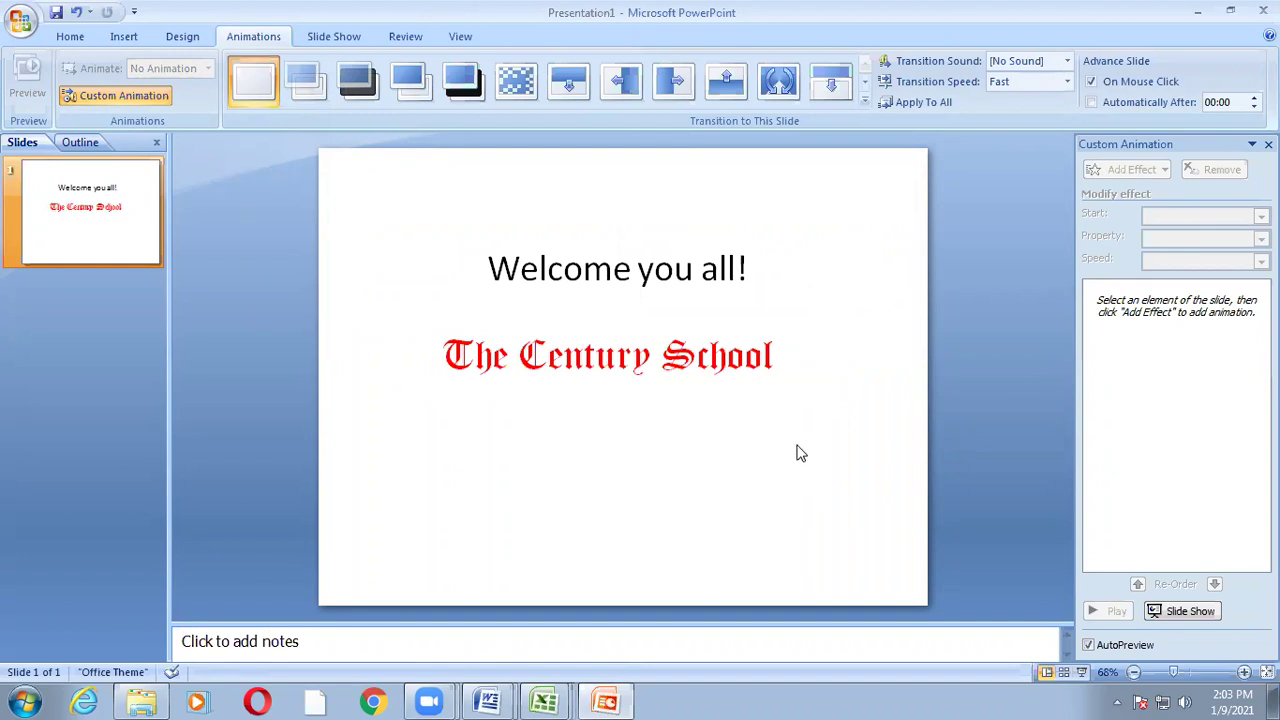
click(347, 43)
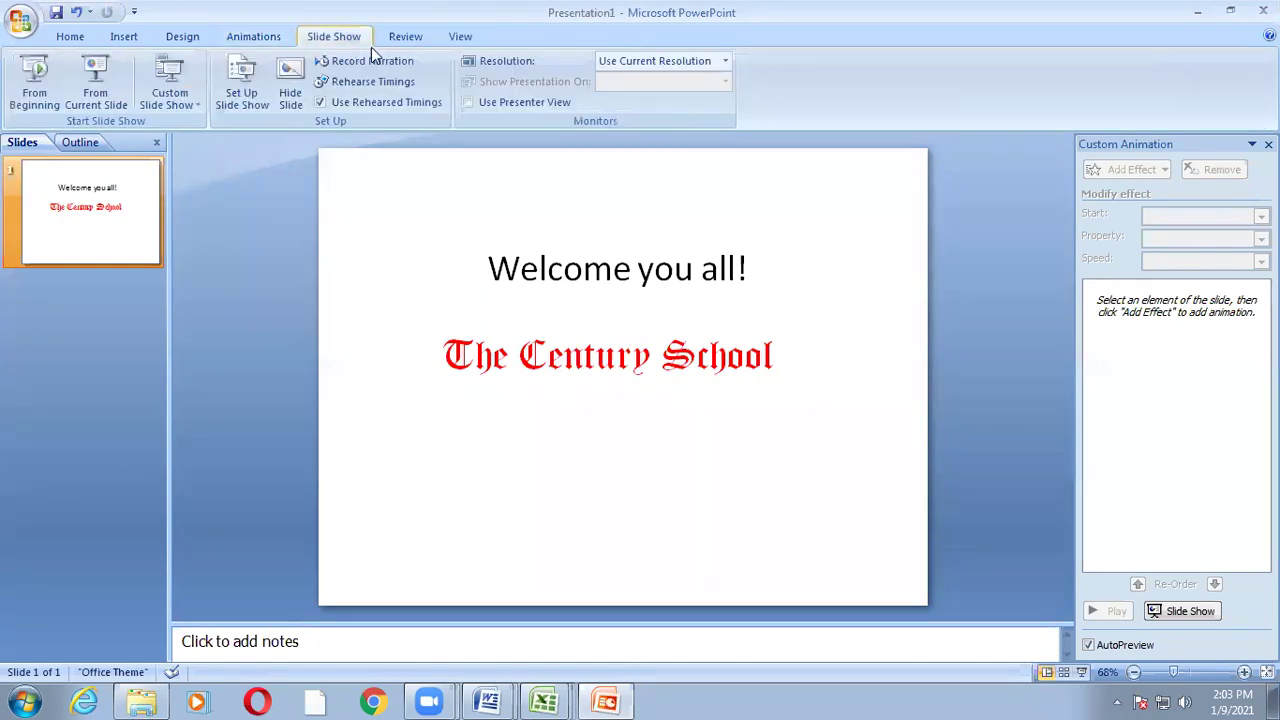
click(75, 41)
click(872, 312)
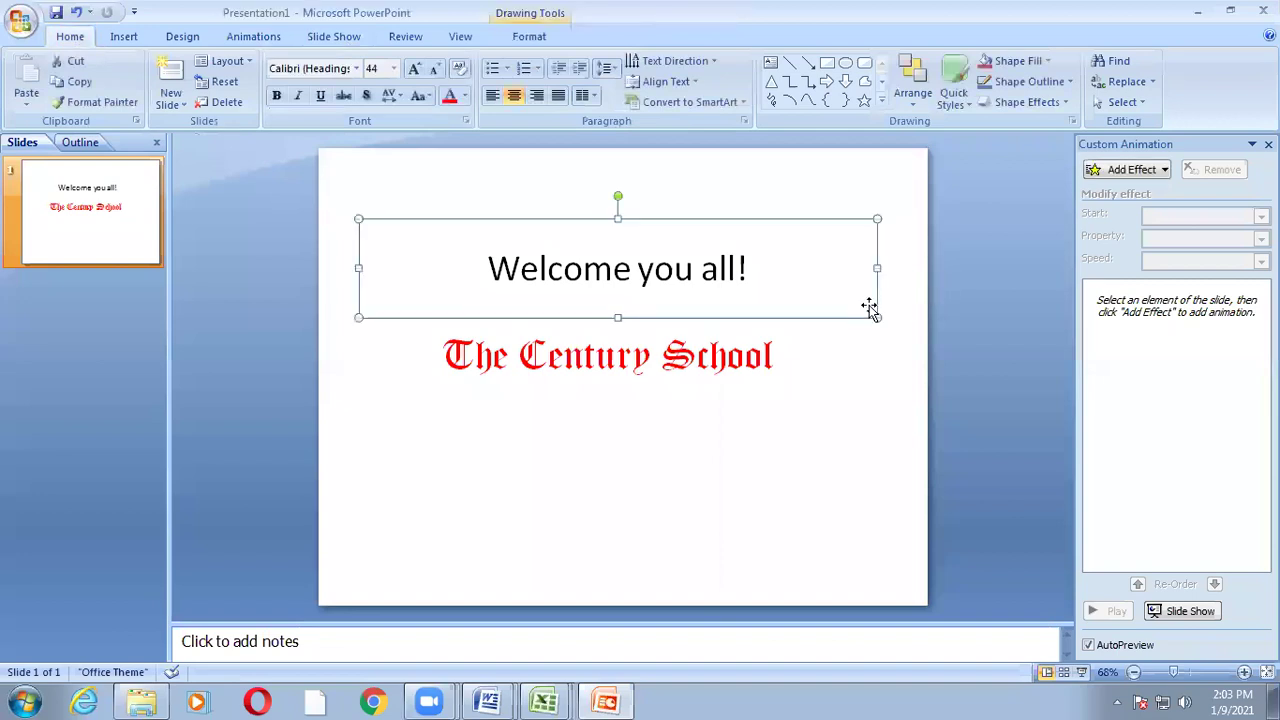
click(866, 421)
click(280, 39)
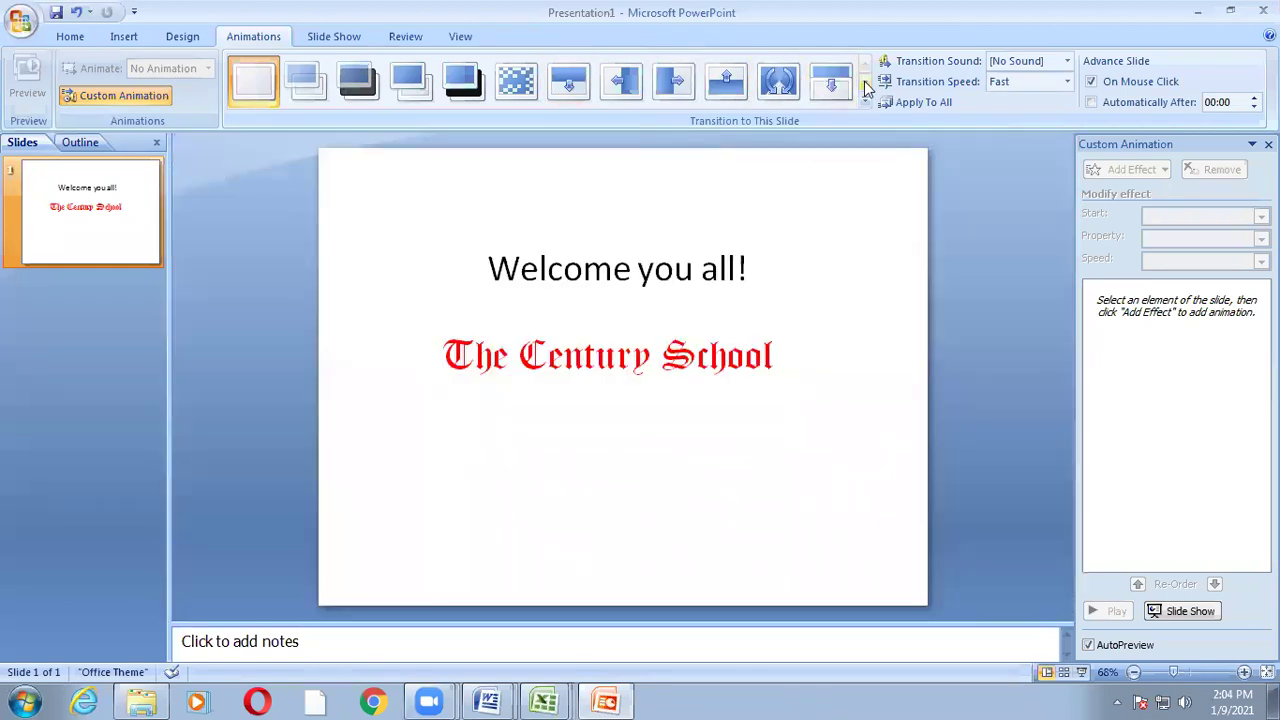
Scroll through the transition rows and expand the gallery to show every transition.
click(866, 88)
click(866, 88)
click(866, 88)
click(866, 88)
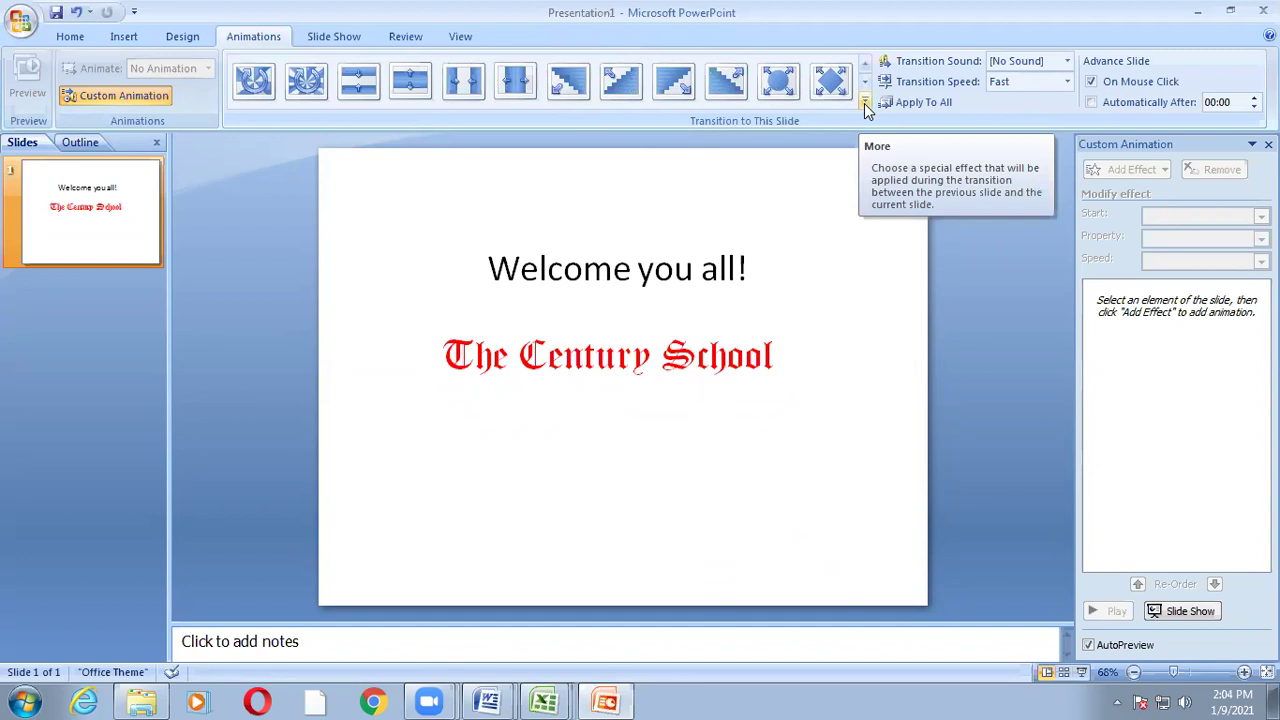
click(866, 104)
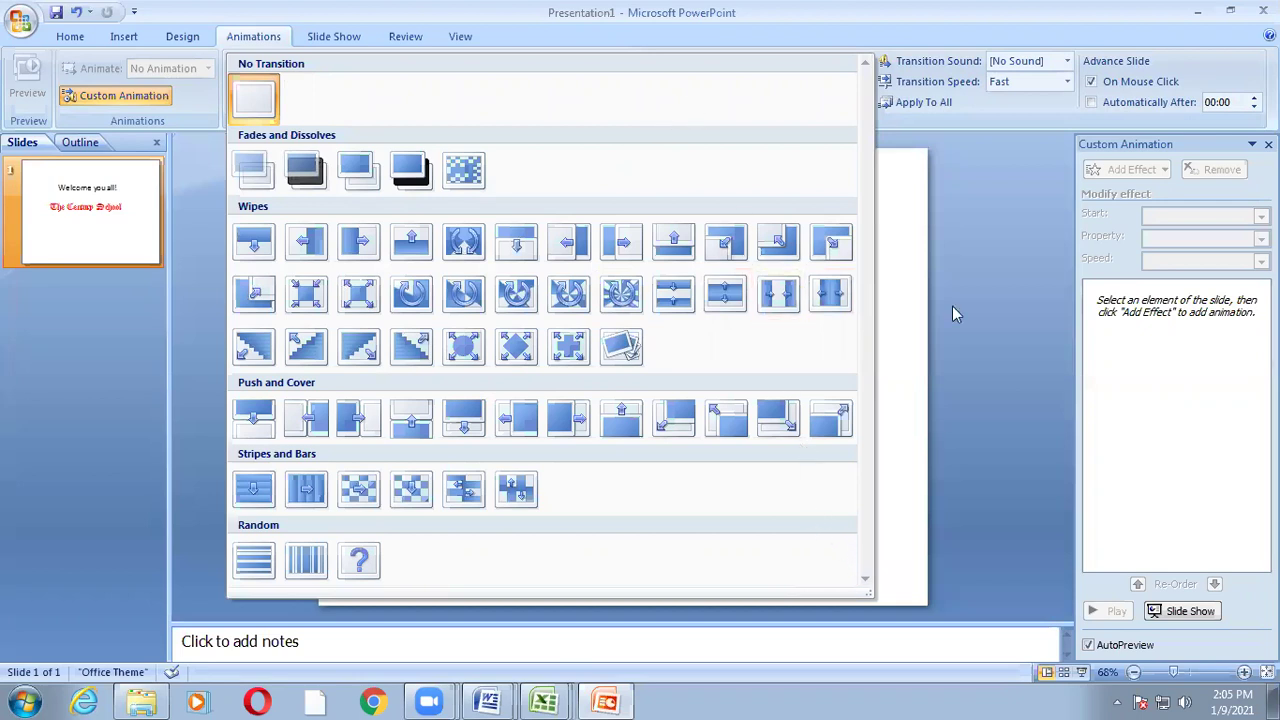
Try Random, stripes-style and other transitions on the welcome slide, then reset to none.
click(1120, 38)
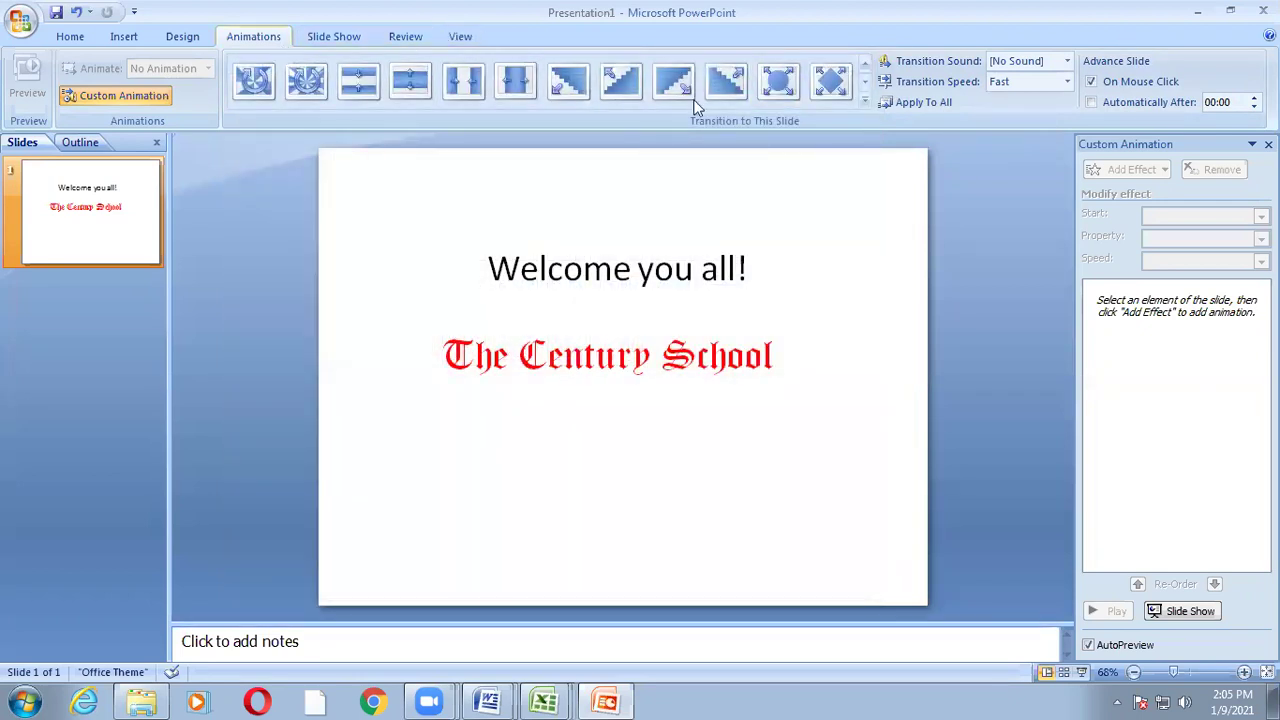
click(865, 84)
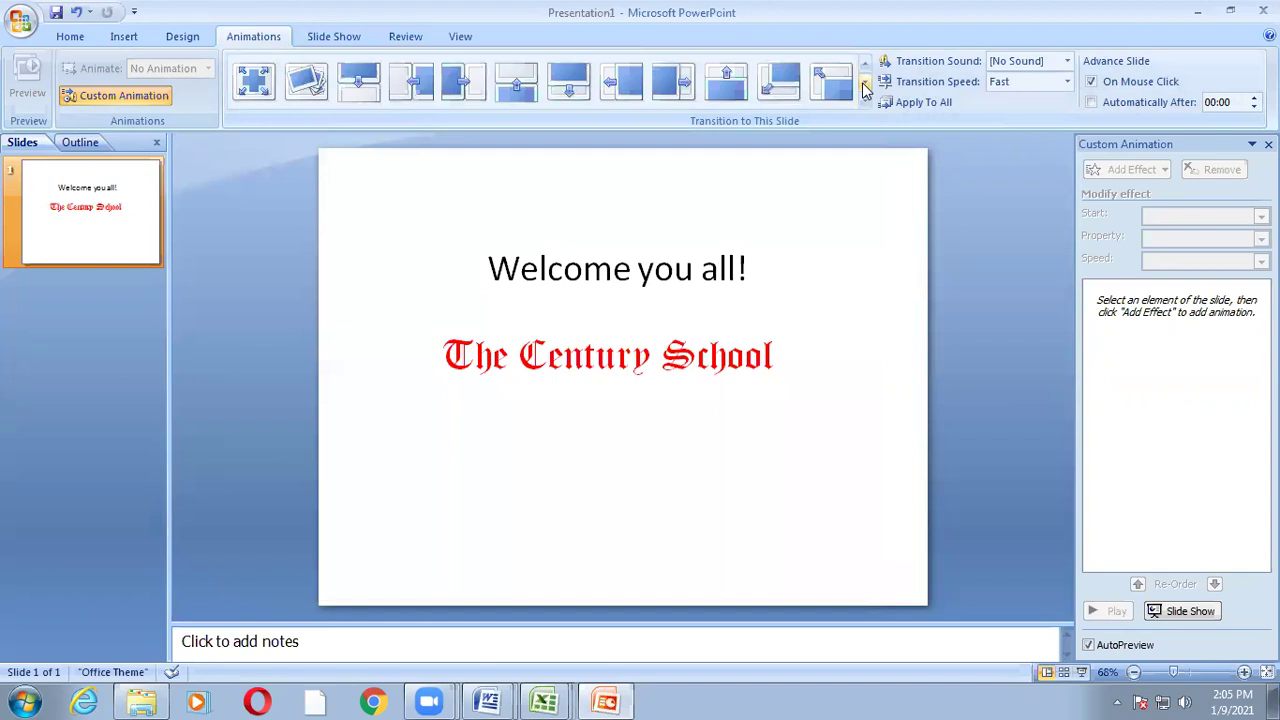
click(865, 88)
click(779, 82)
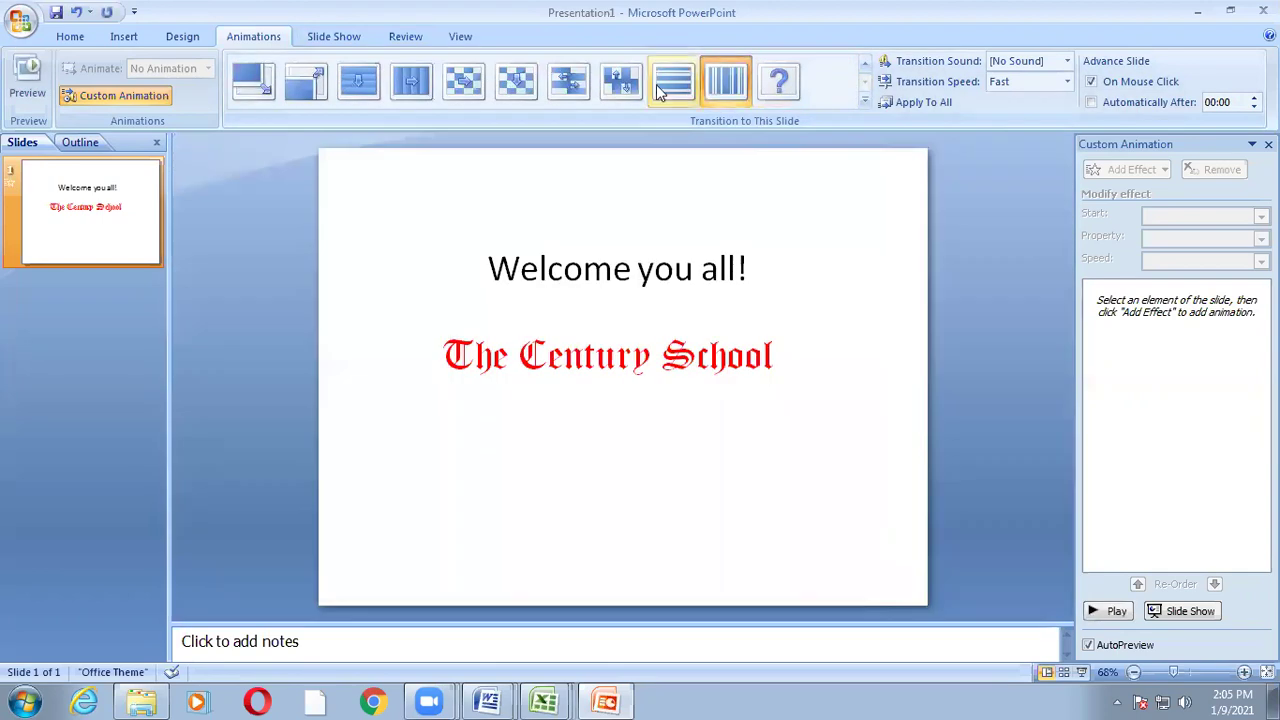
click(656, 84)
click(626, 84)
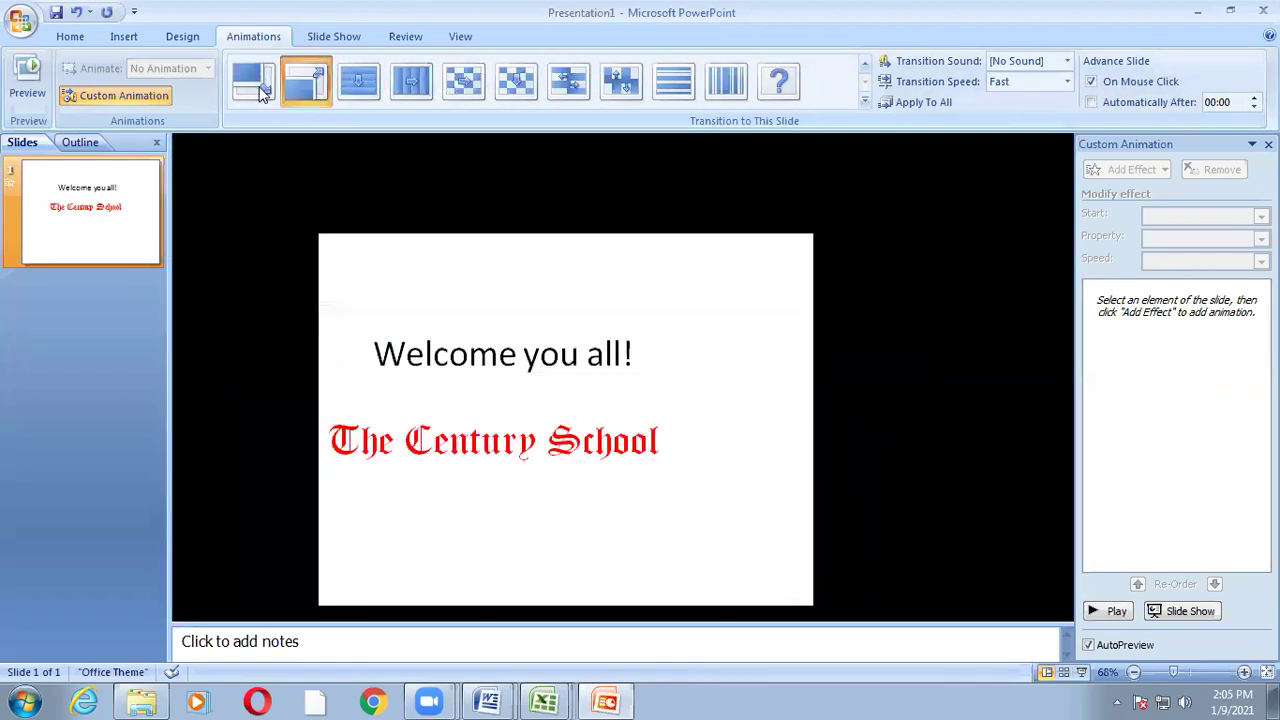
click(253, 82)
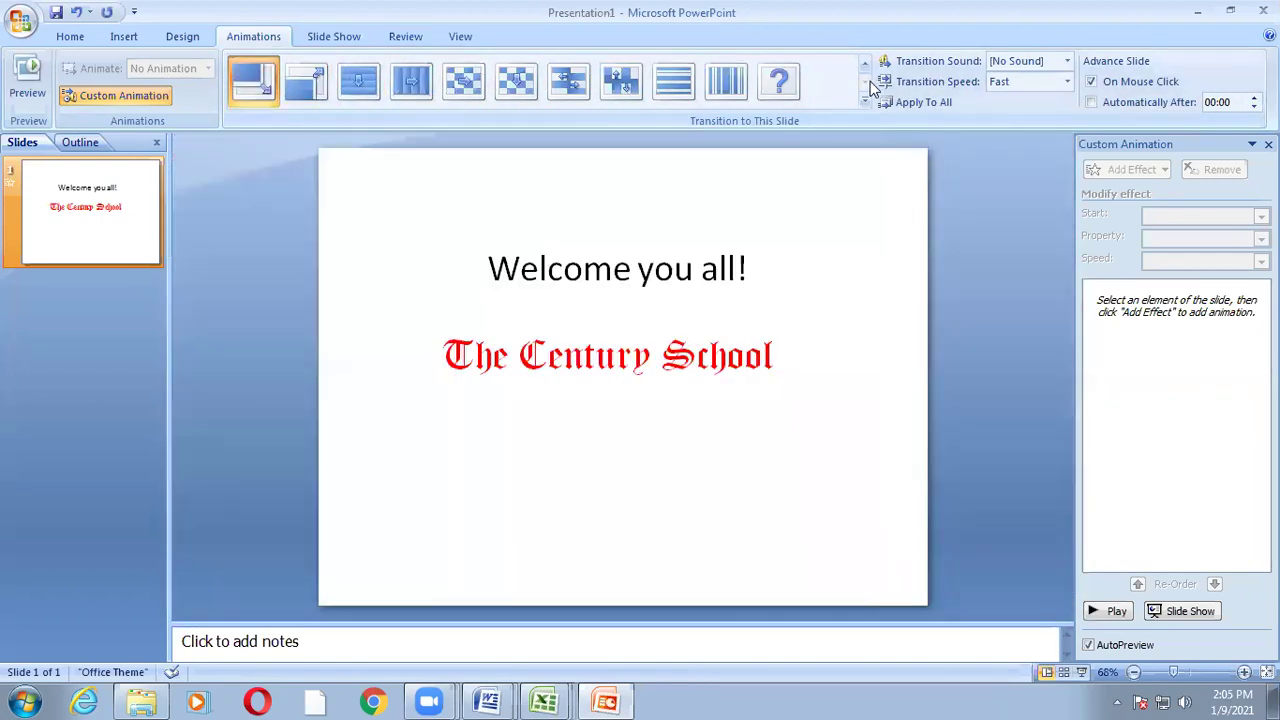
Apply the vertical Split wipe transition and preview it with Play.
click(866, 98)
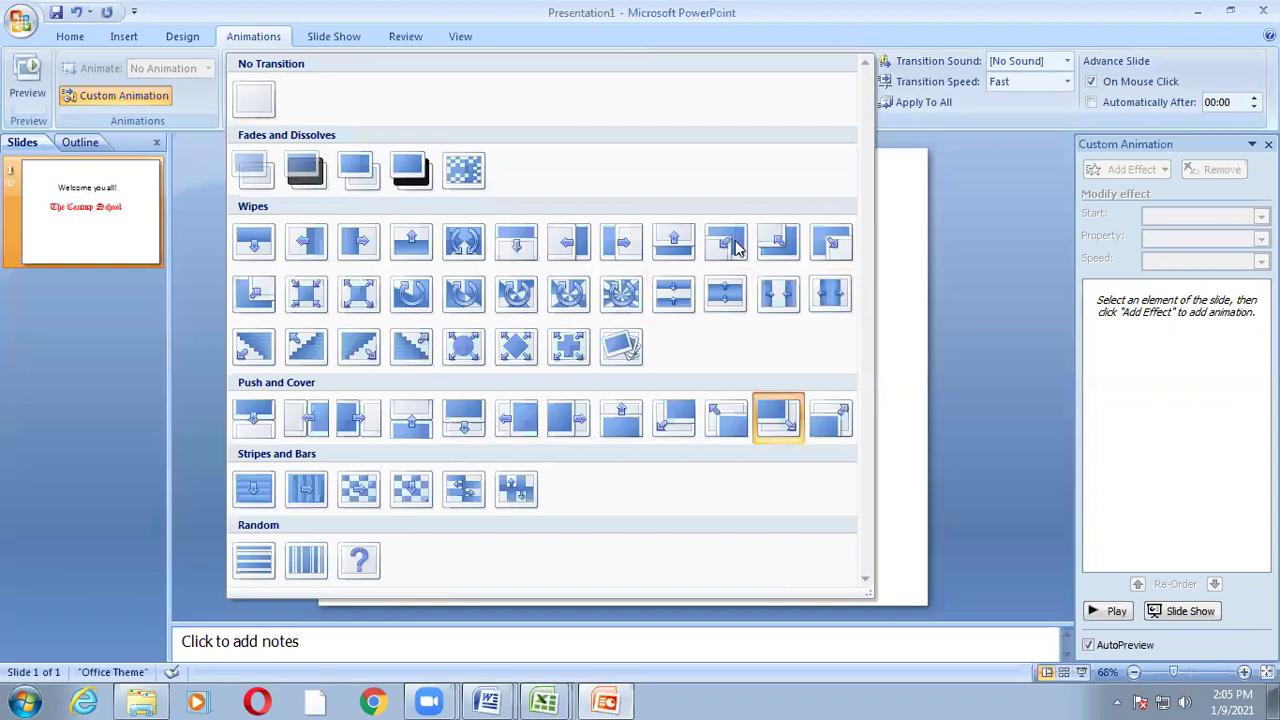
click(673, 293)
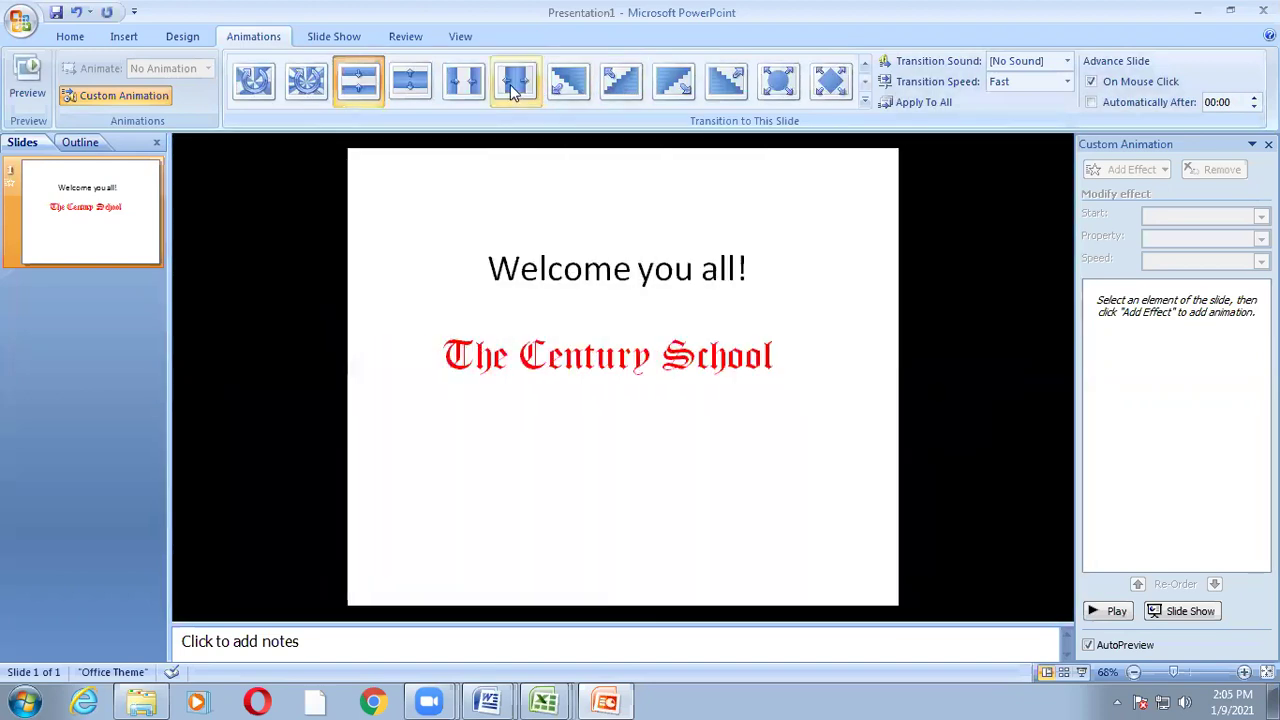
click(511, 86)
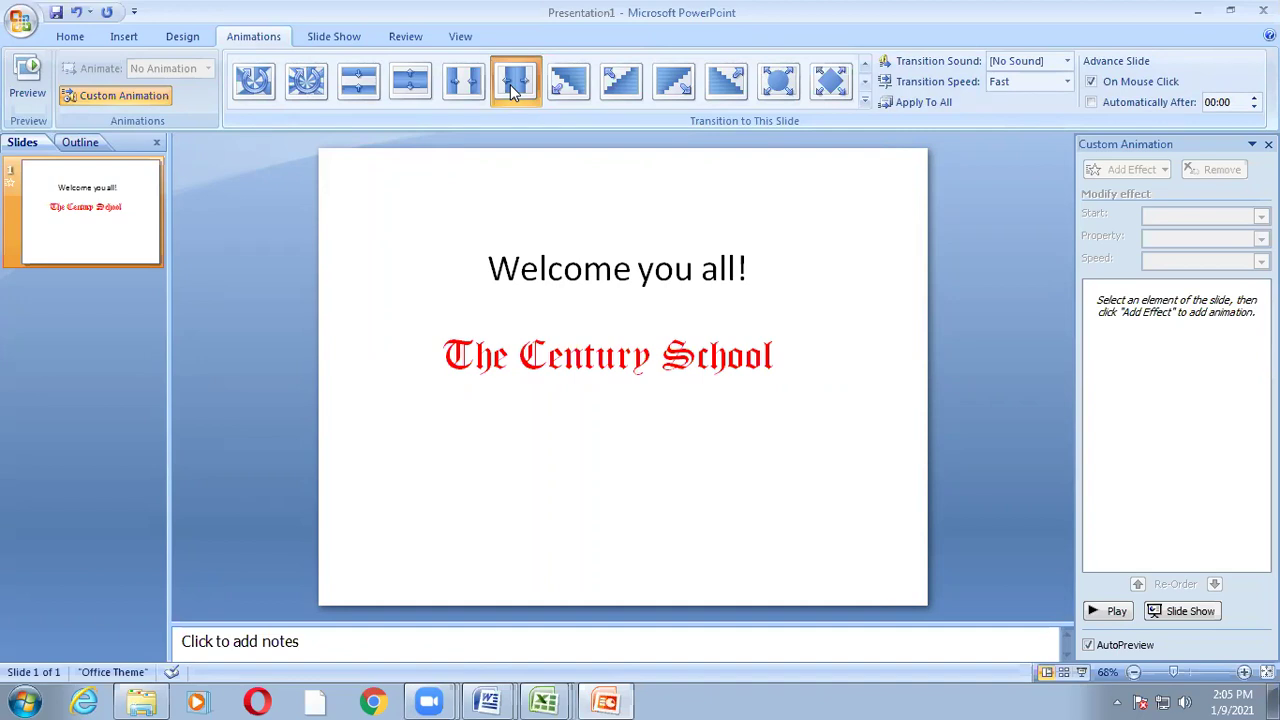
click(515, 84)
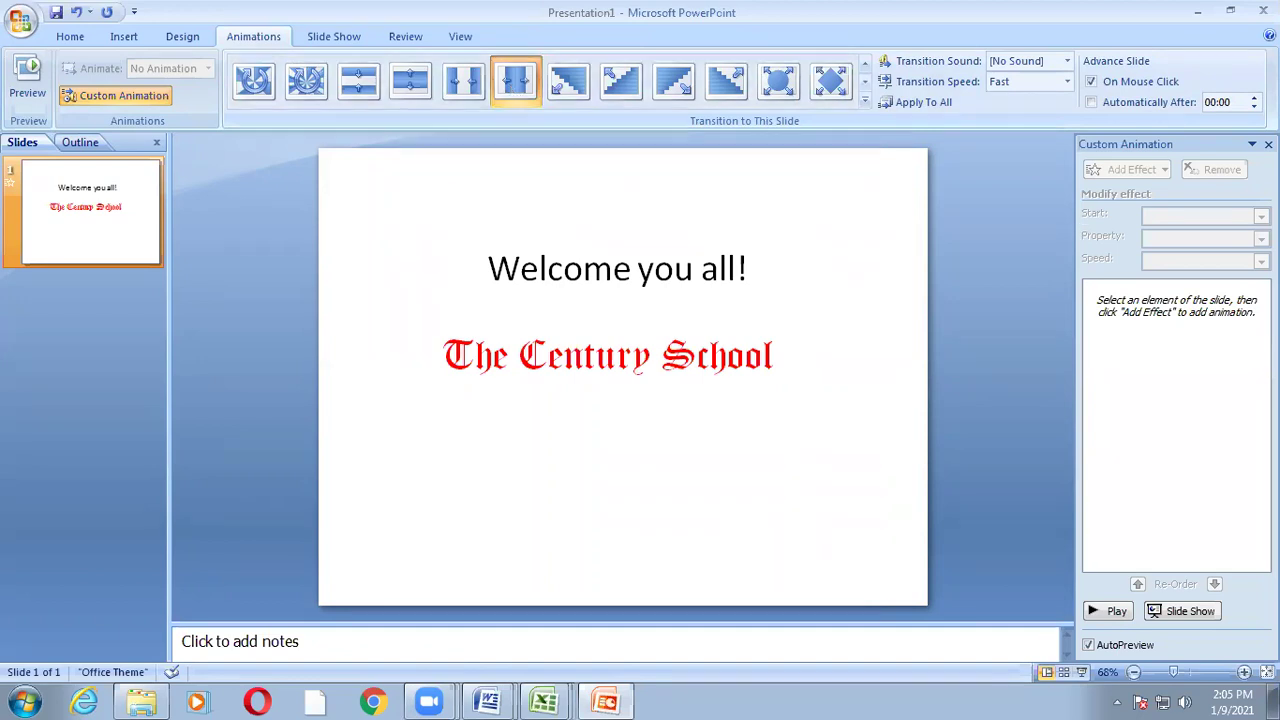
click(1113, 612)
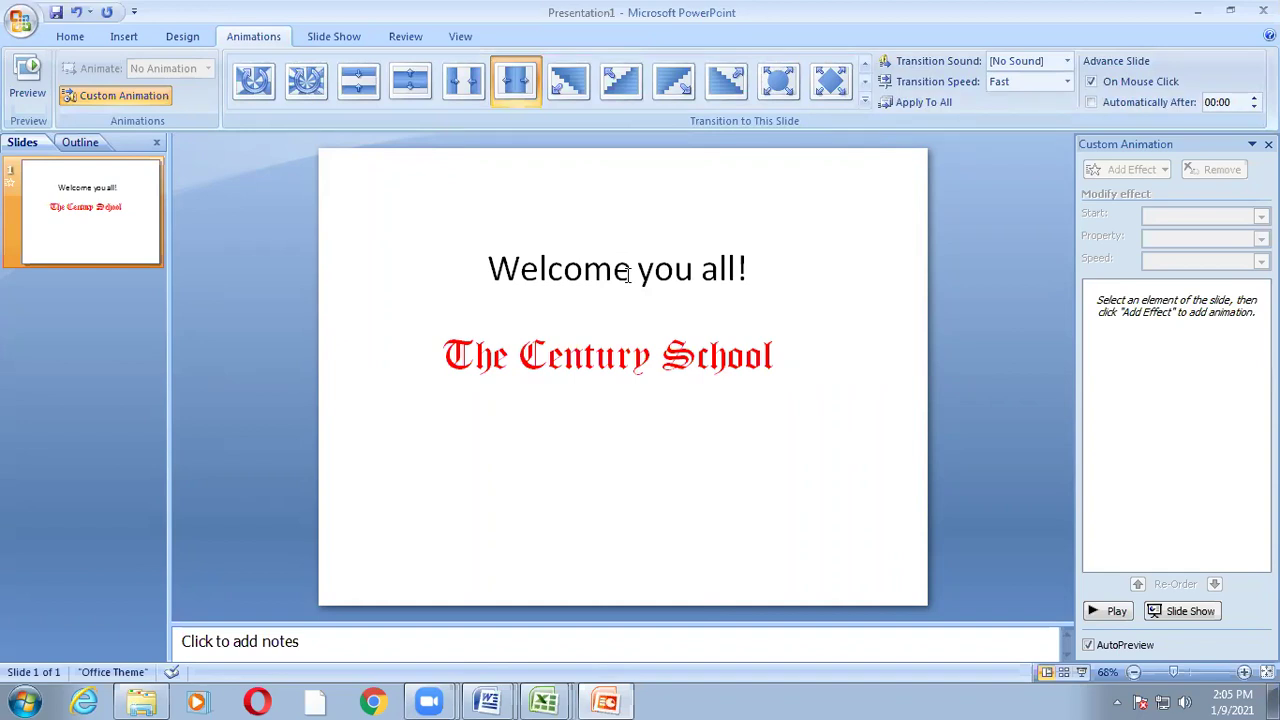
Shorten the title box from the top and move The Century School subtitle closer to it.
click(628, 275)
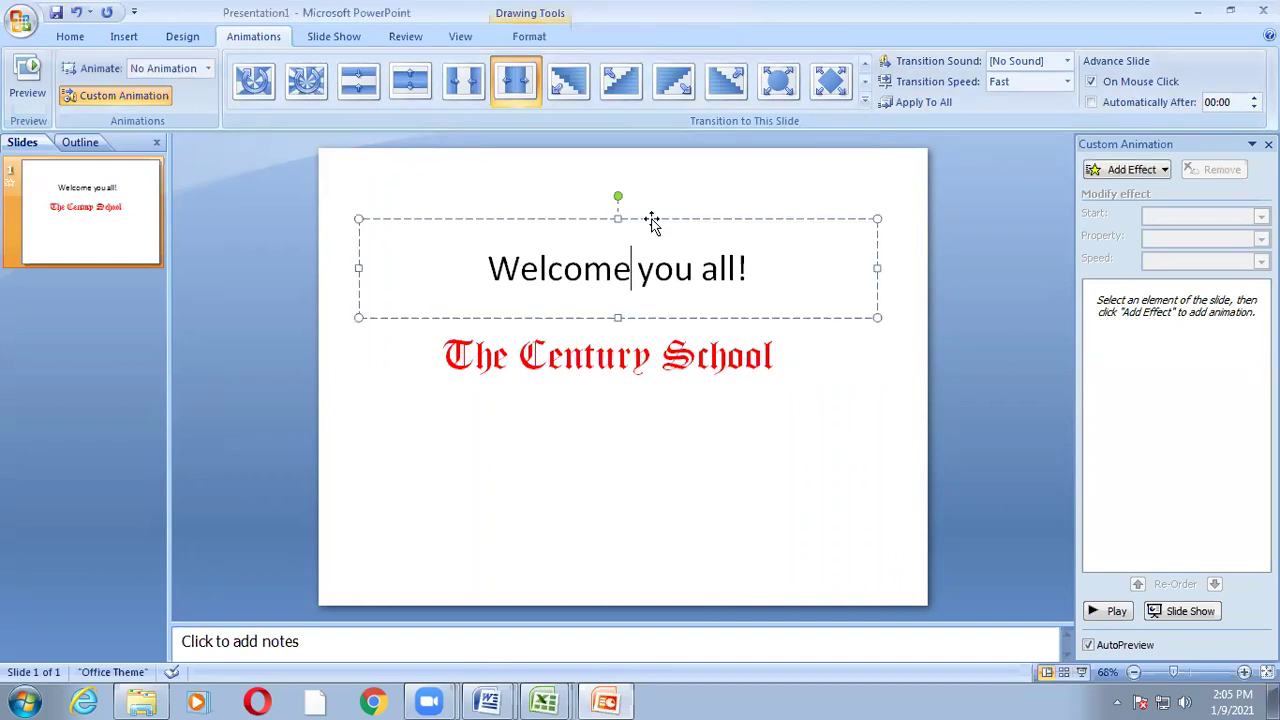
mouse_move(618, 218)
mouse_down()
mouse_move(618, 249)
mouse_move(634, 219)
mouse_up()
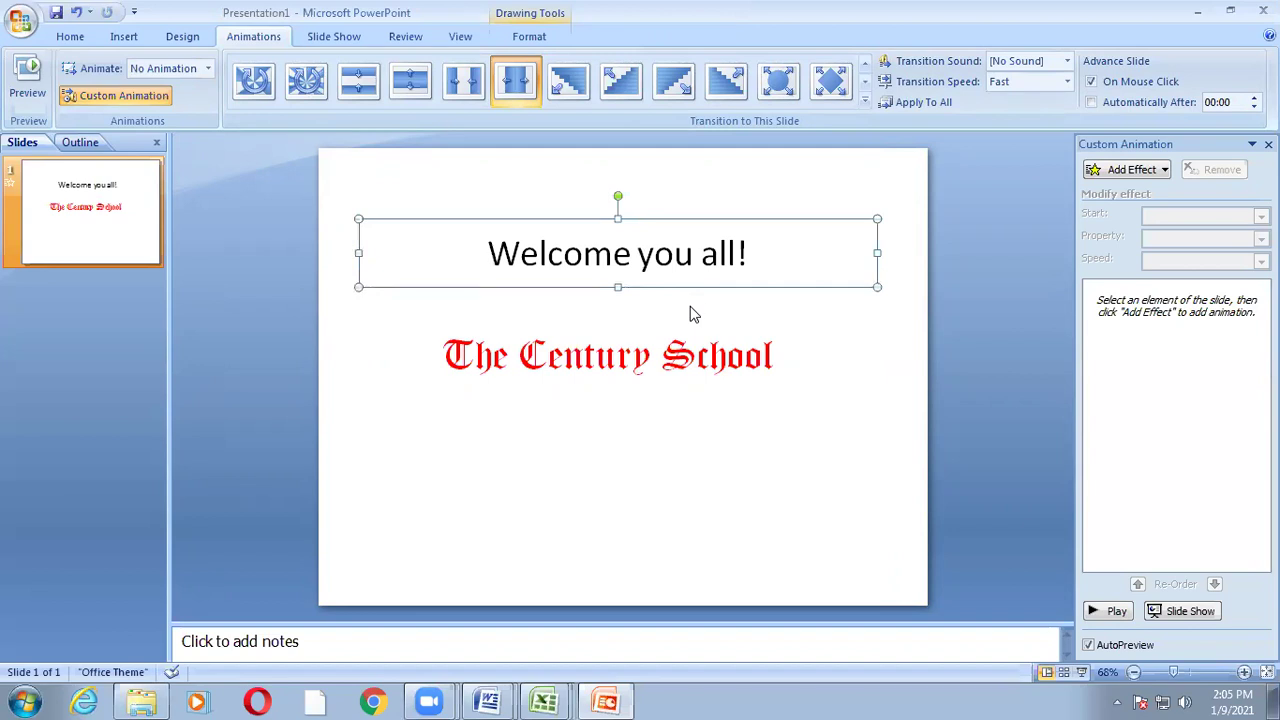
click(606, 360)
drag(630, 322, 628, 296)
click(624, 256)
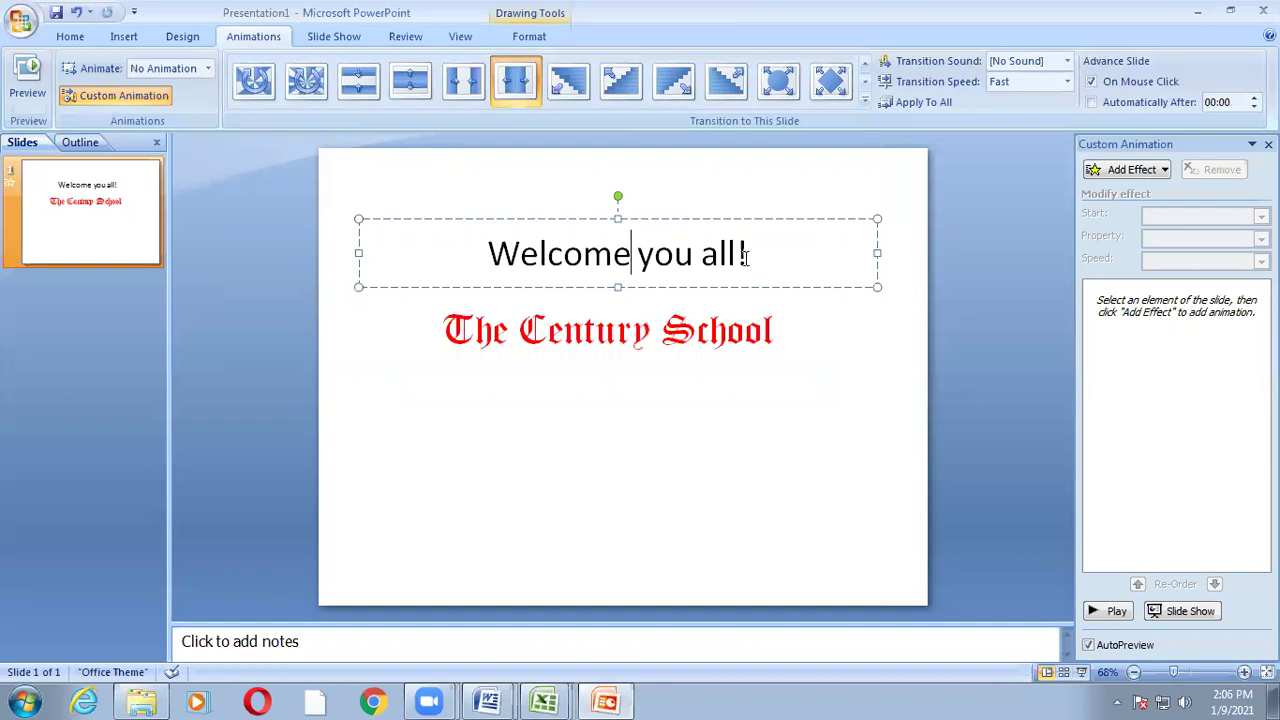
click(888, 376)
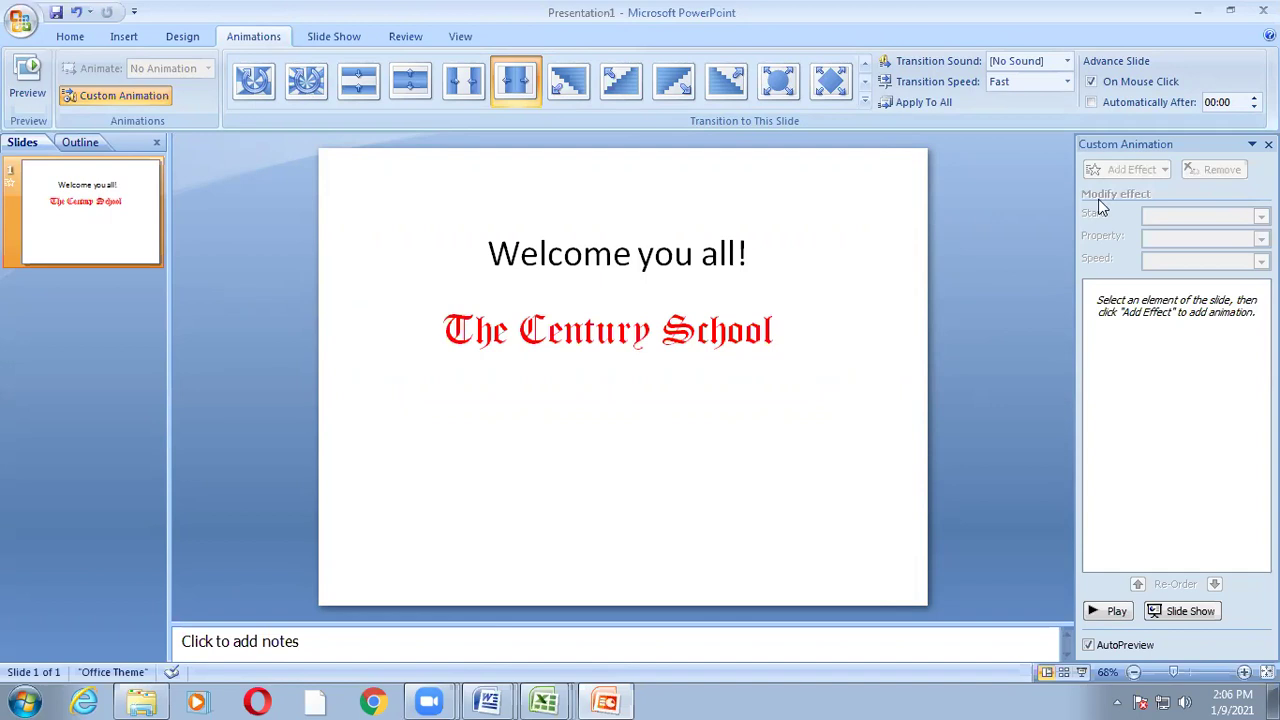
click(657, 256)
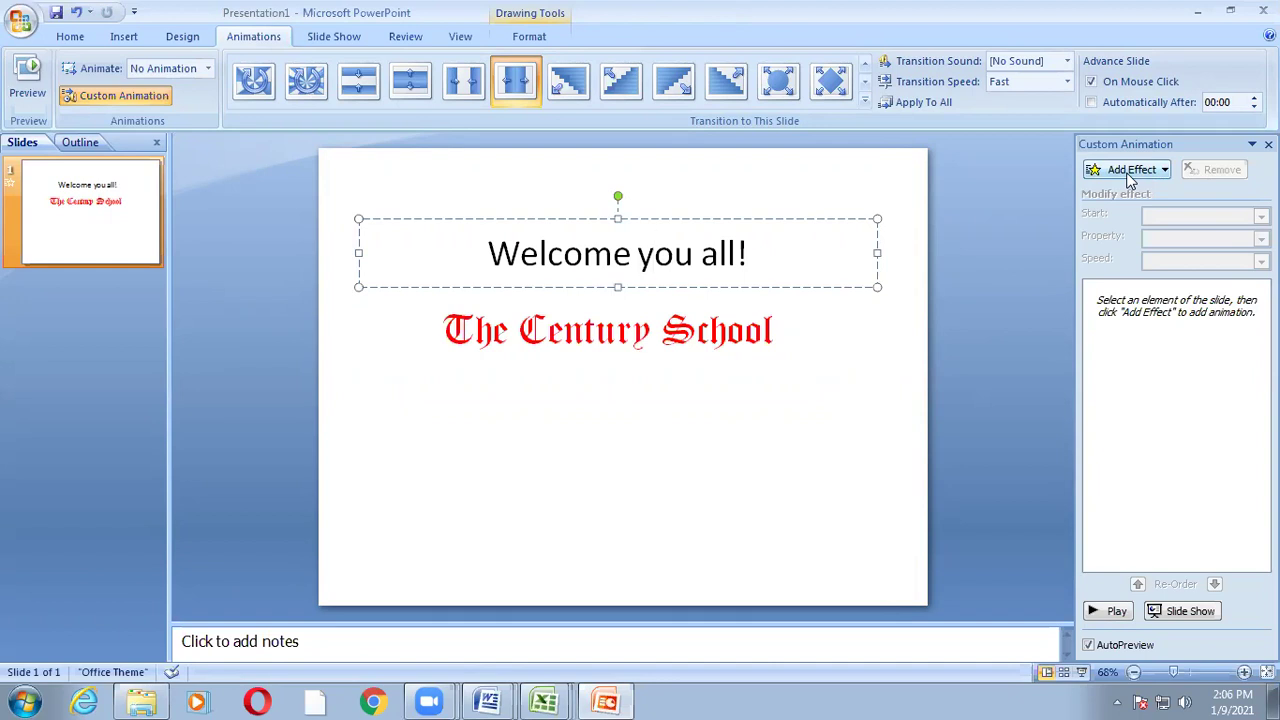
Open the full entrance effects list and preview Box, Diamond, Flash Once, Peek In and Random Bars.
click(1131, 172)
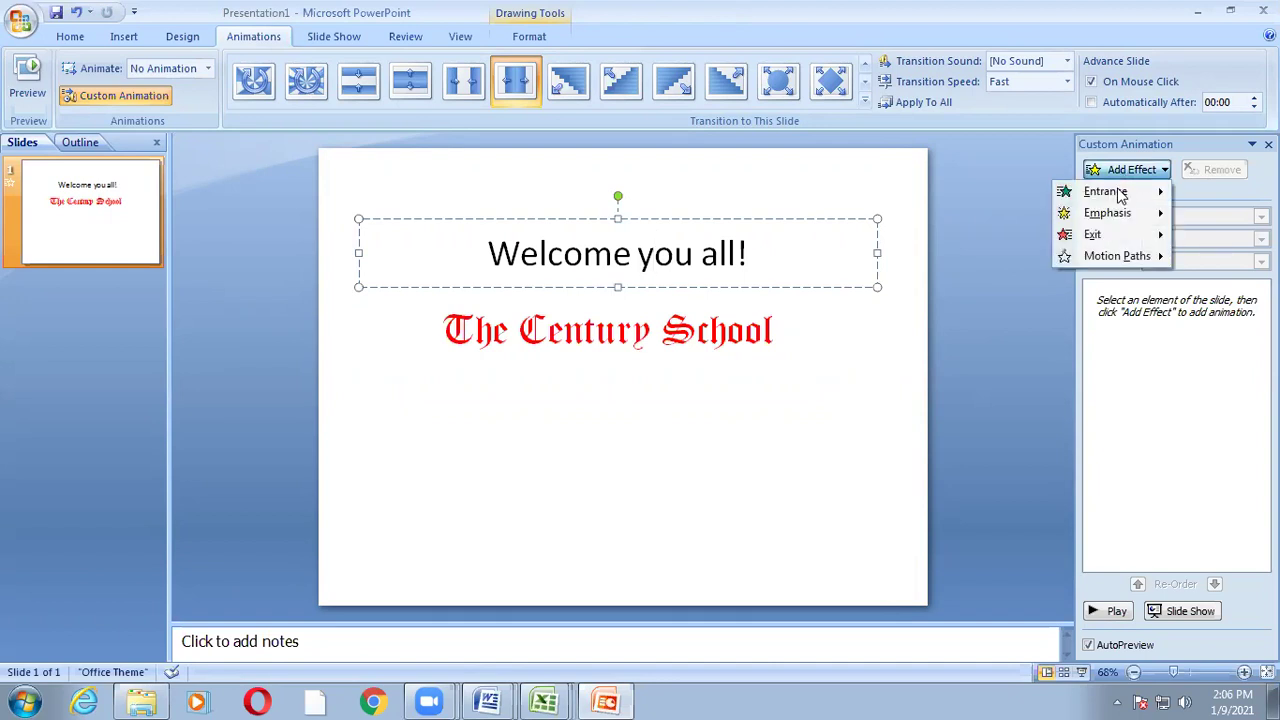
click(1112, 195)
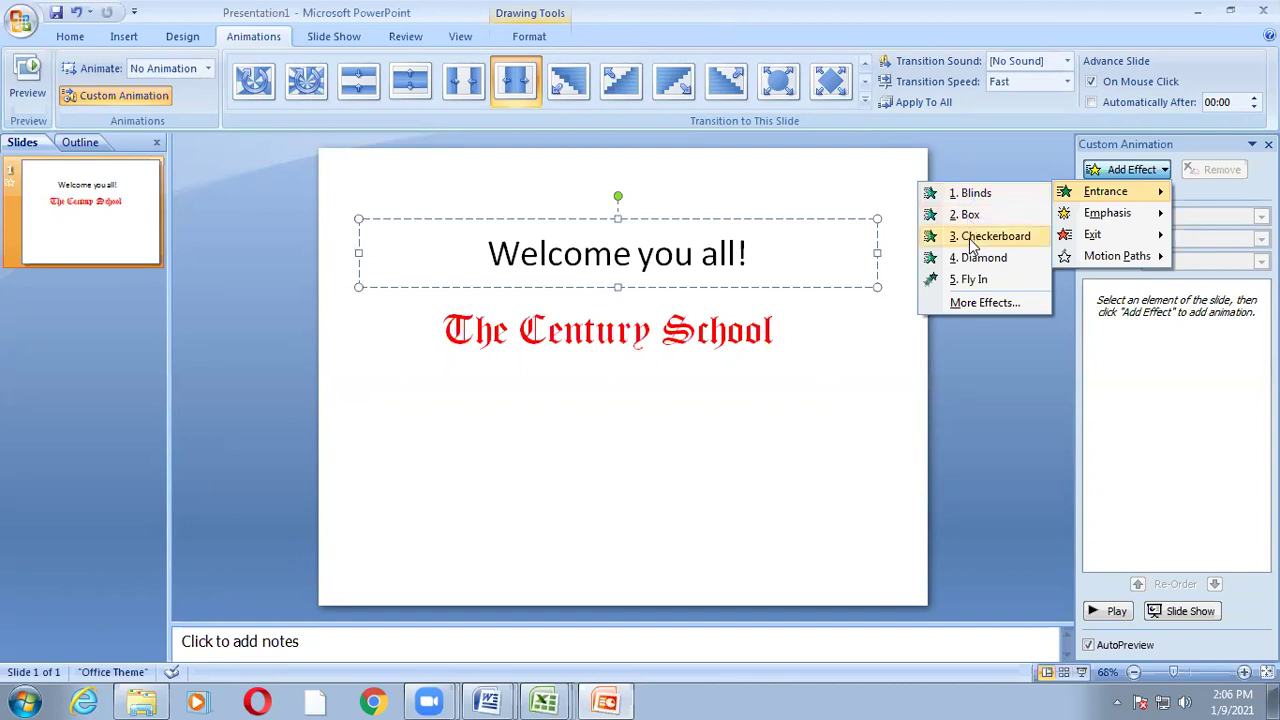
click(973, 300)
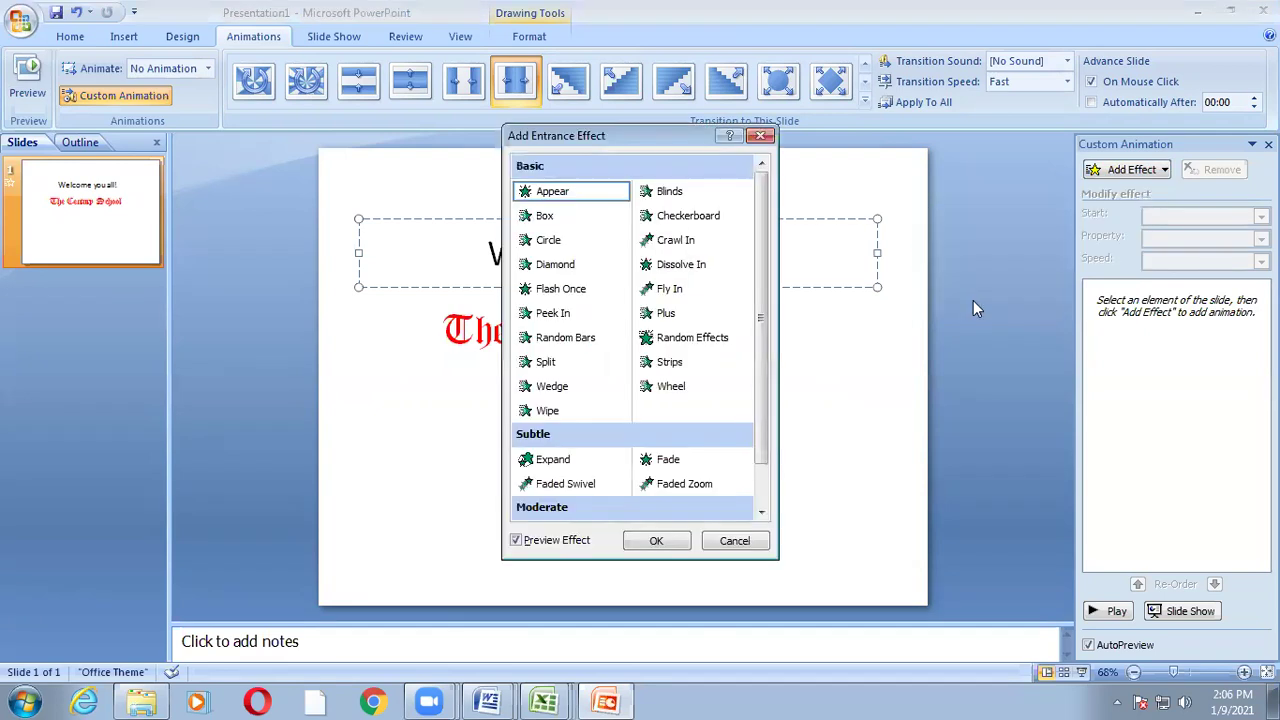
drag(640, 148, 953, 176)
click(879, 246)
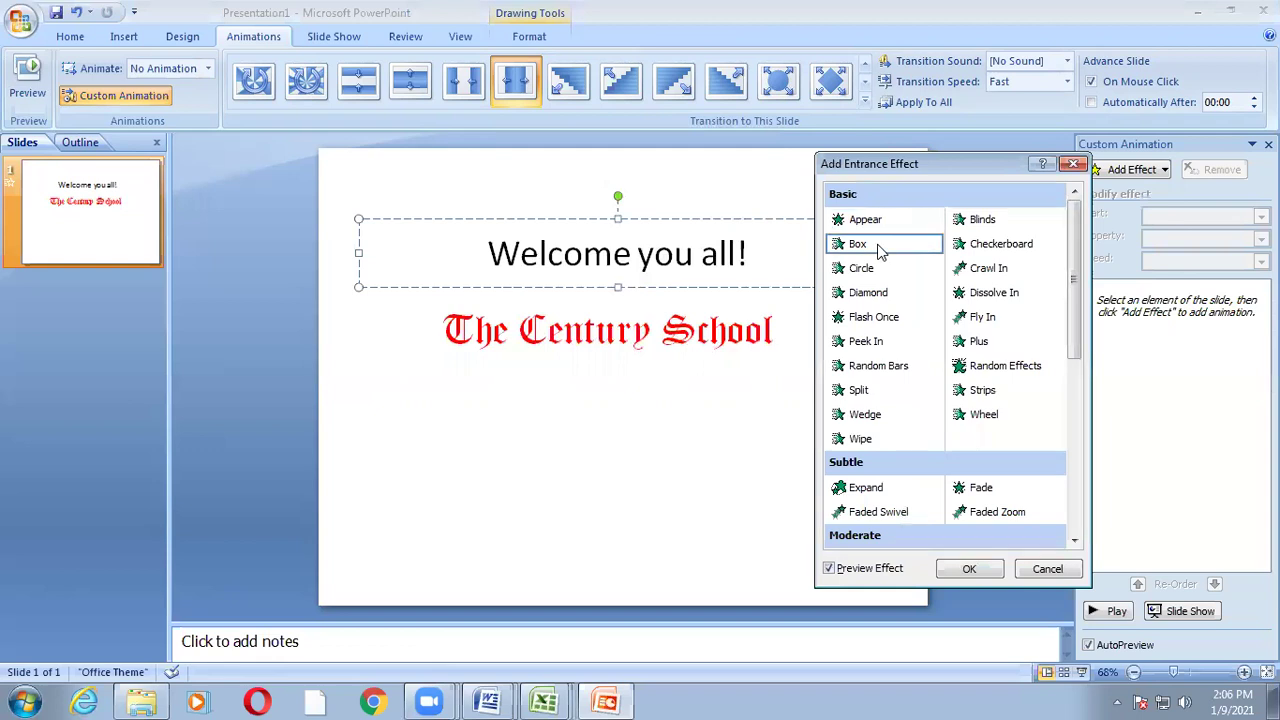
click(876, 292)
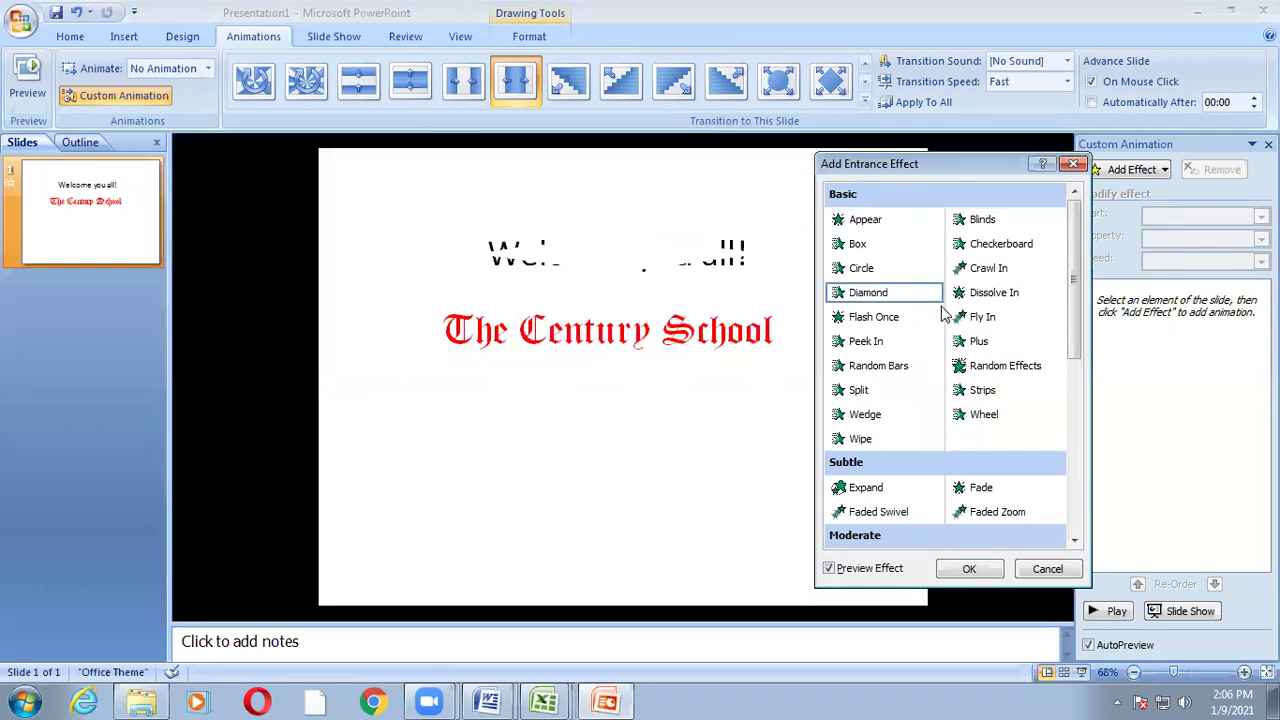
click(872, 320)
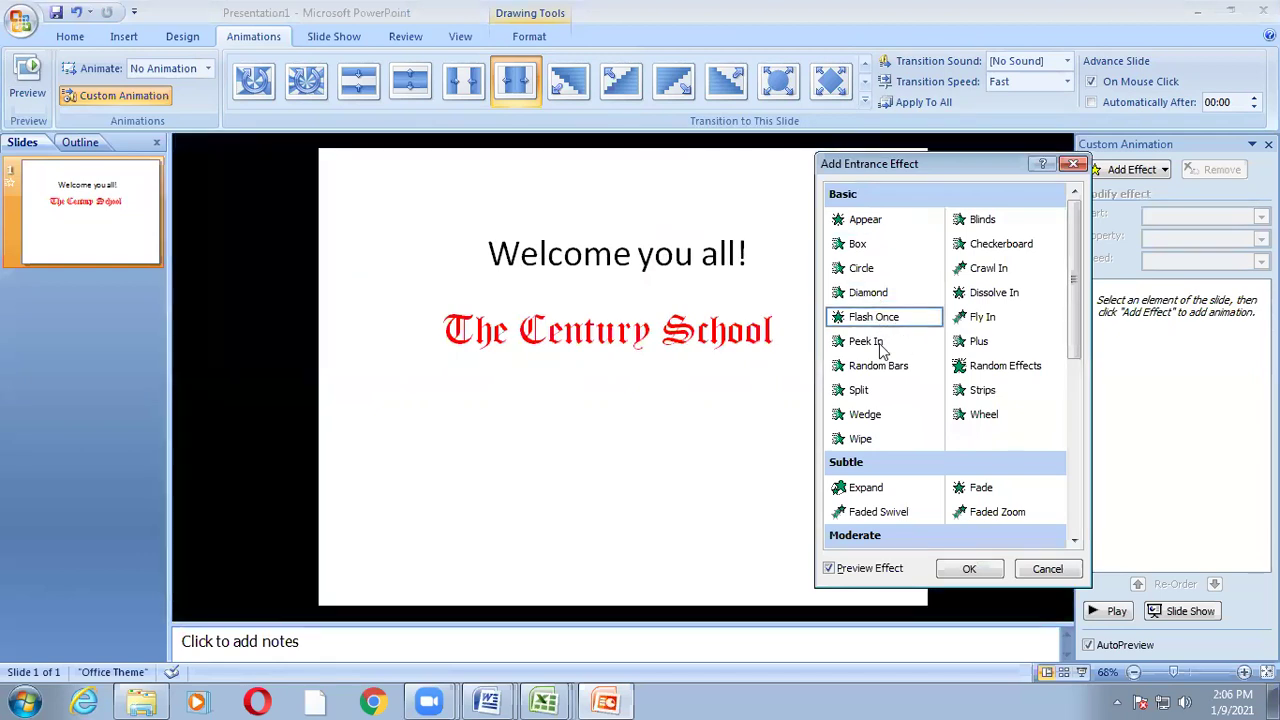
click(879, 344)
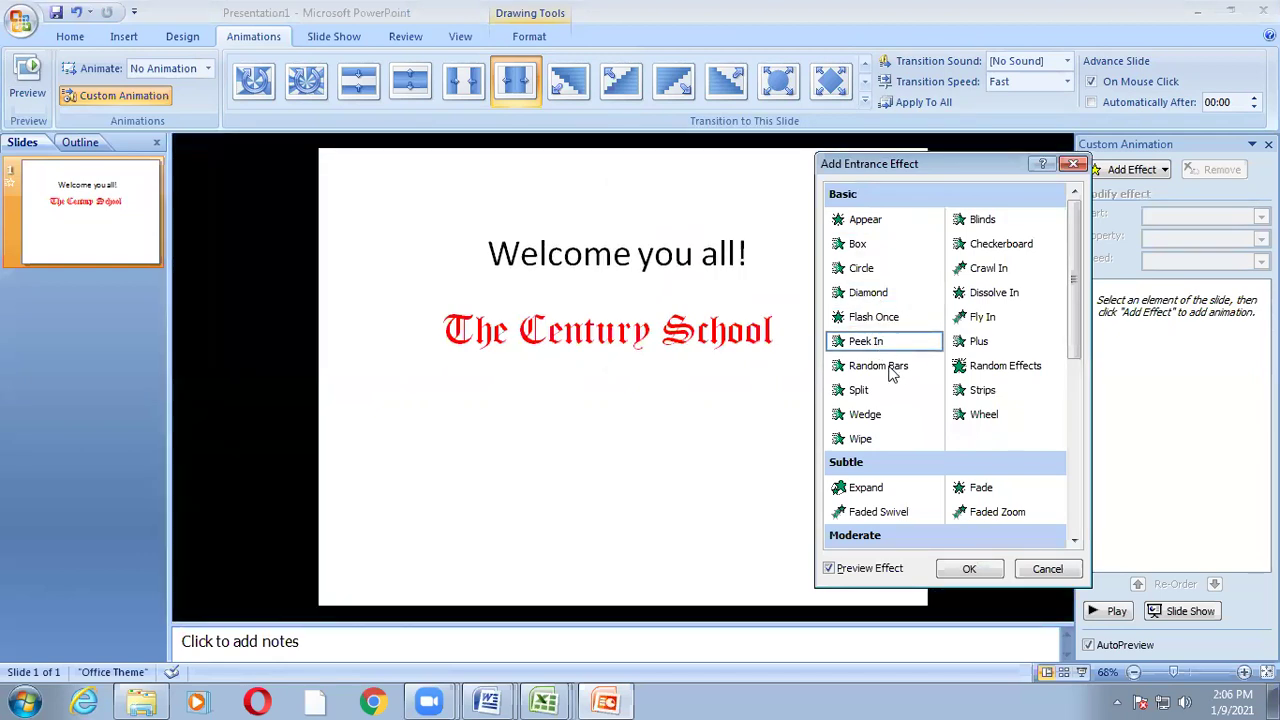
click(893, 368)
Preview Split, Strips, Fly In, Wheel and Boomerang, then apply Bounce as the title's entrance.
click(859, 392)
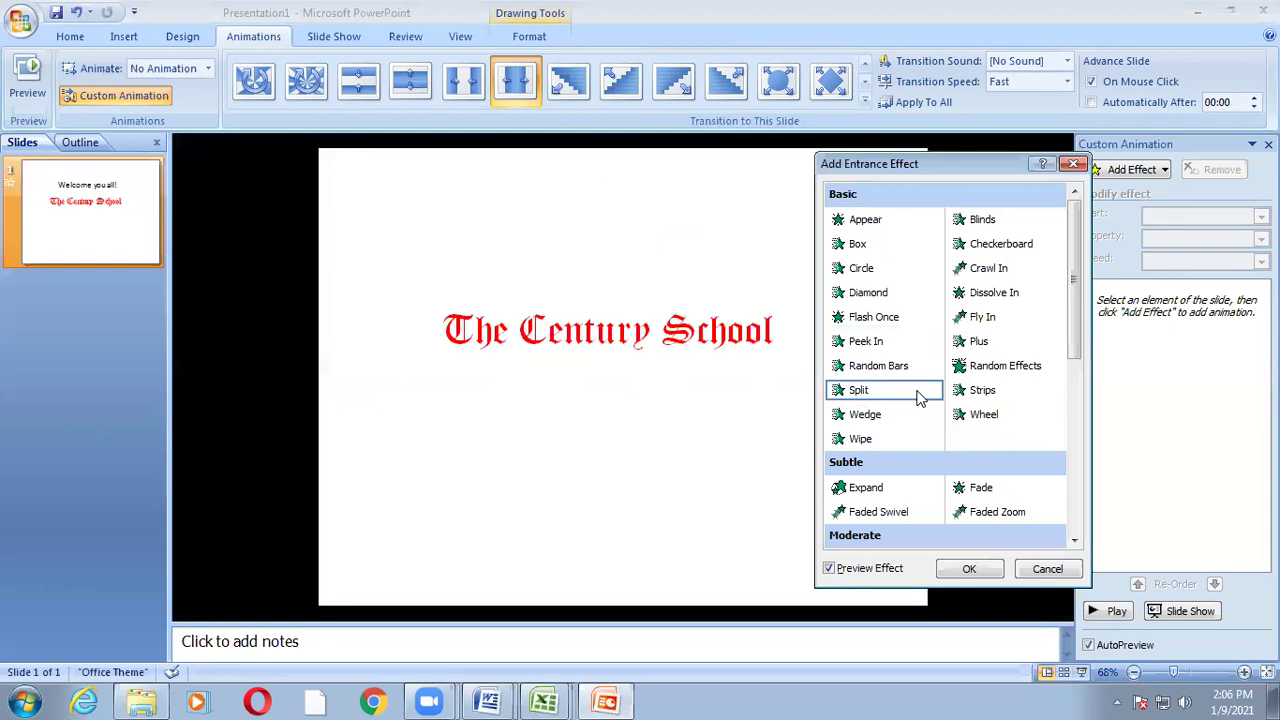
click(990, 392)
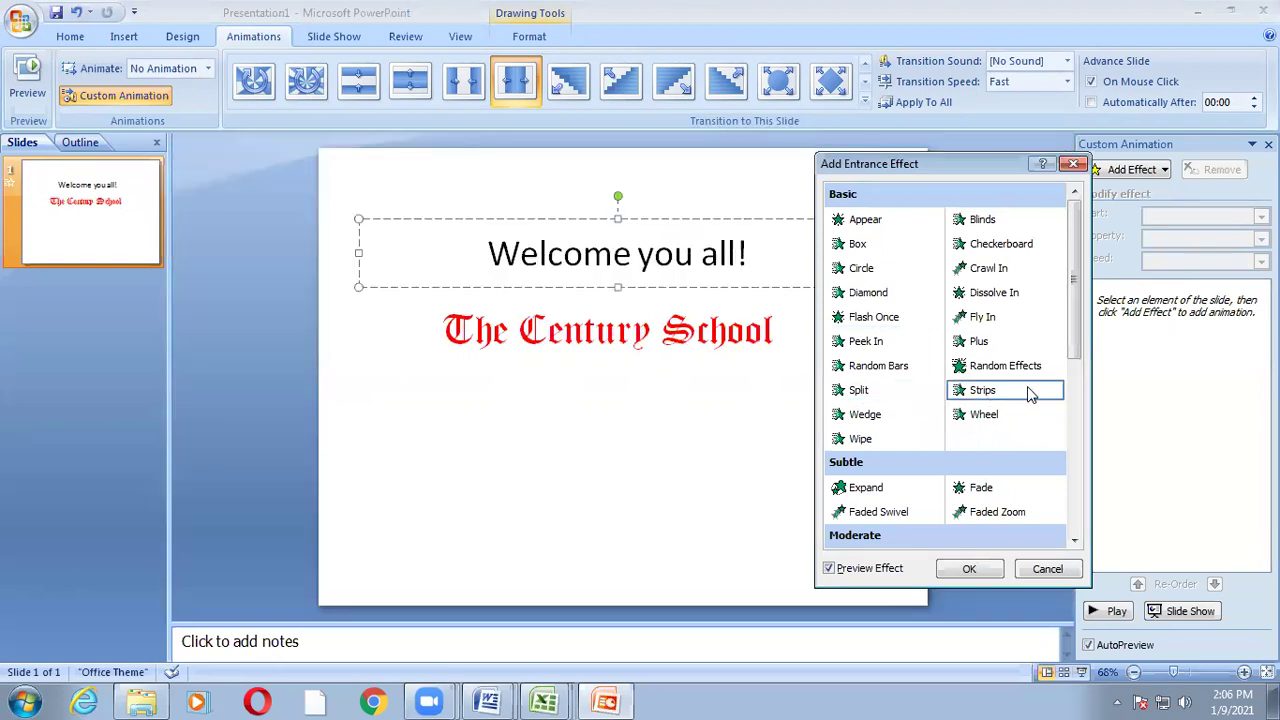
click(985, 318)
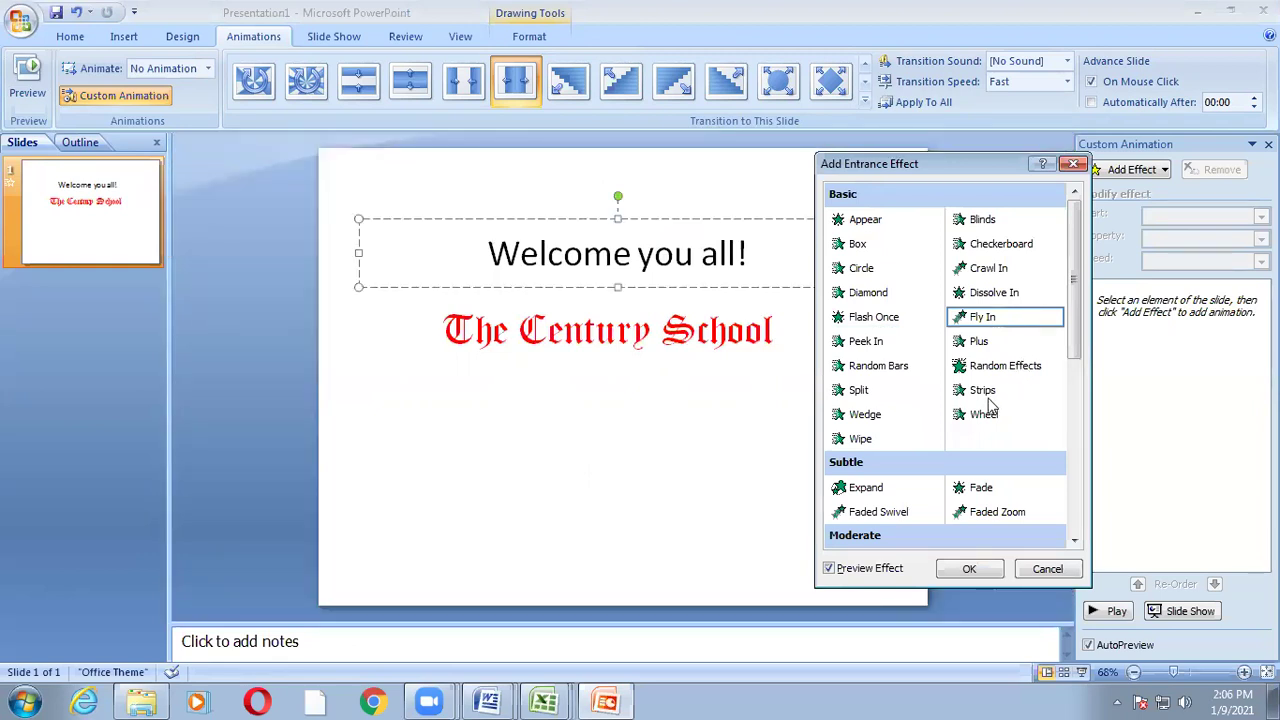
click(978, 416)
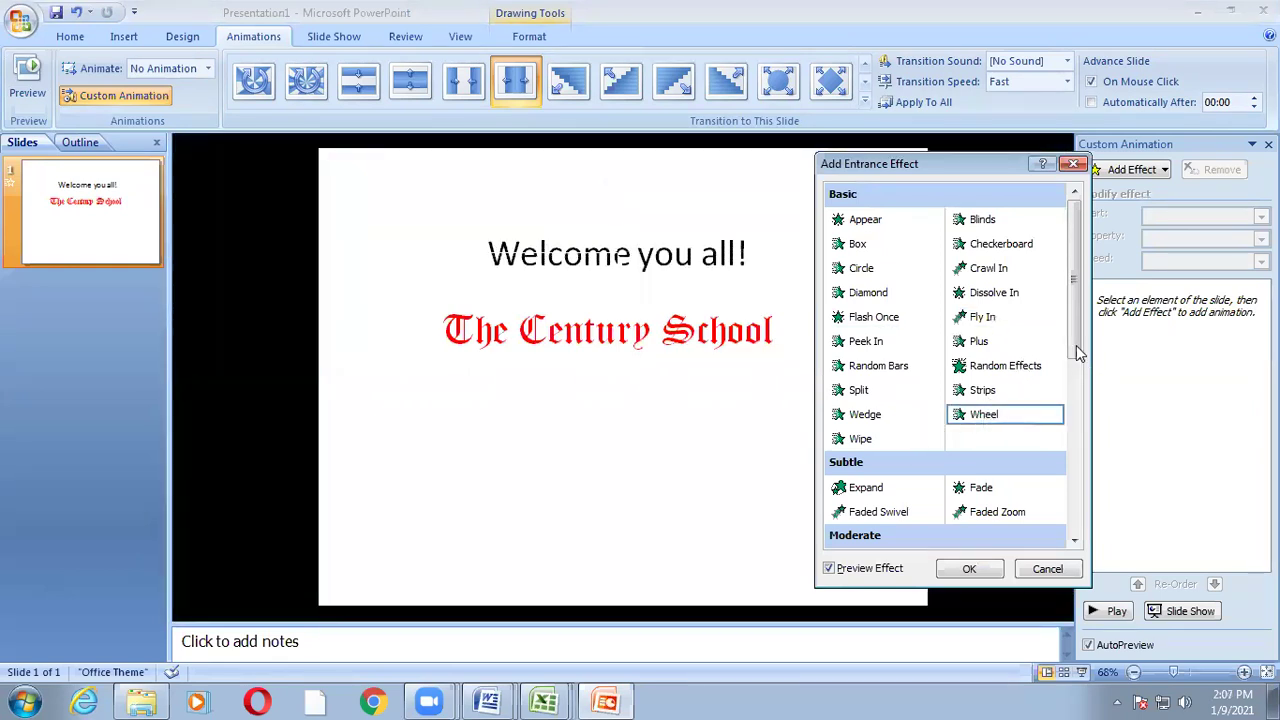
drag(1078, 352, 1072, 520)
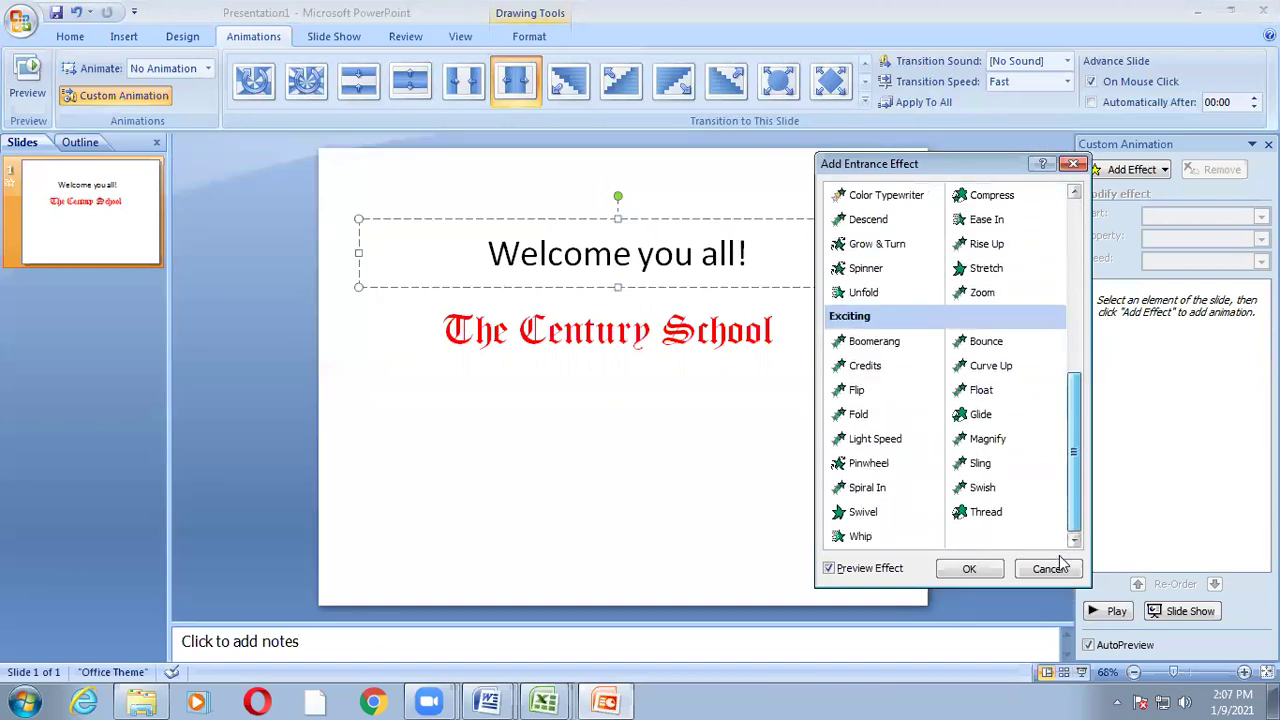
click(876, 344)
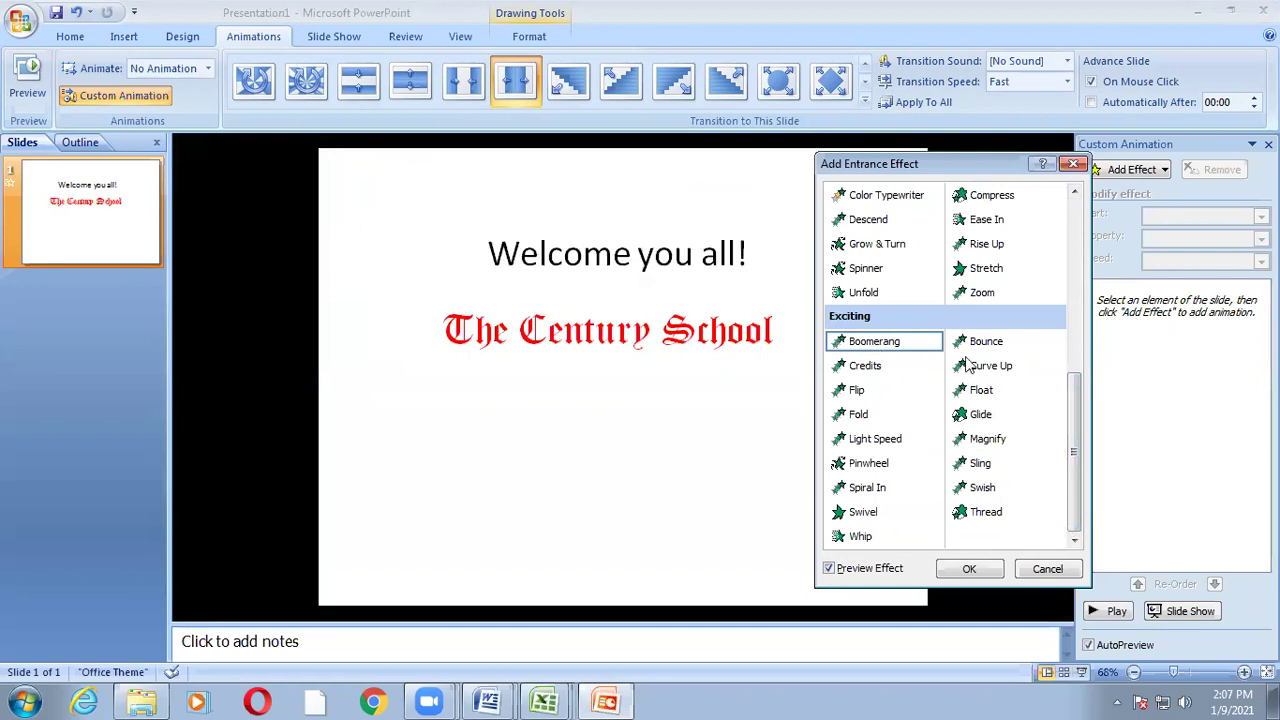
click(996, 348)
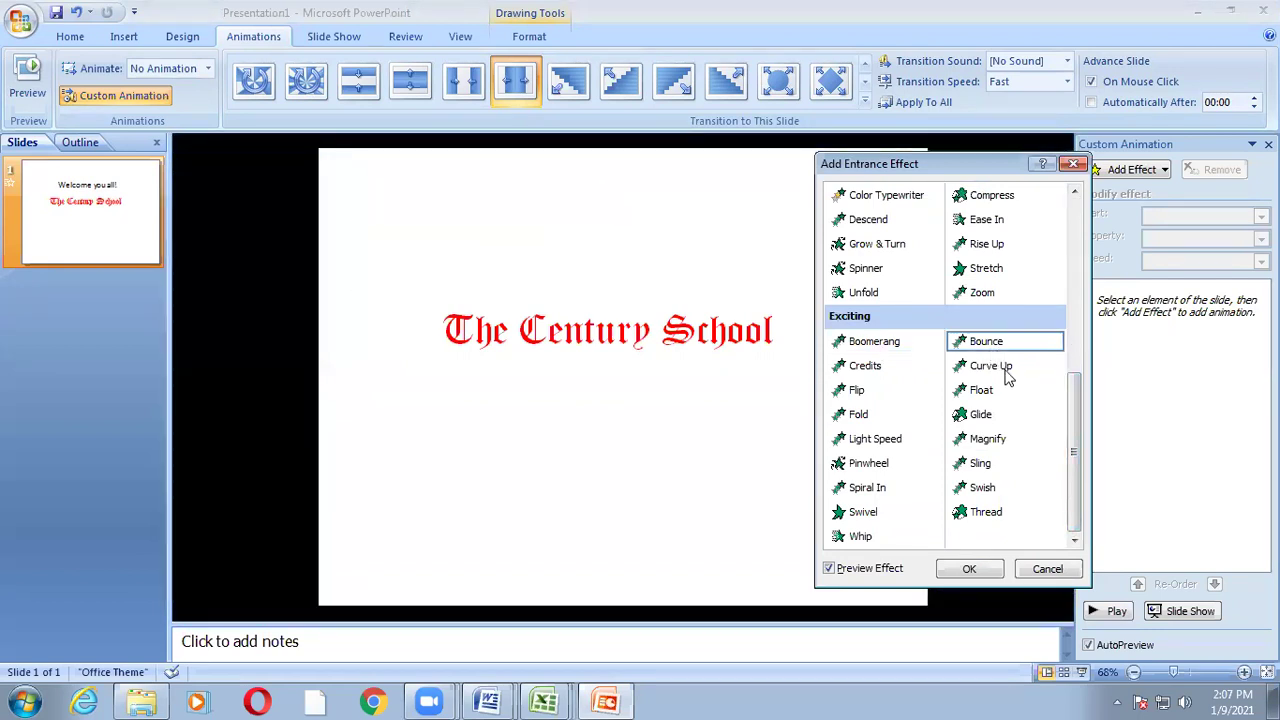
click(968, 570)
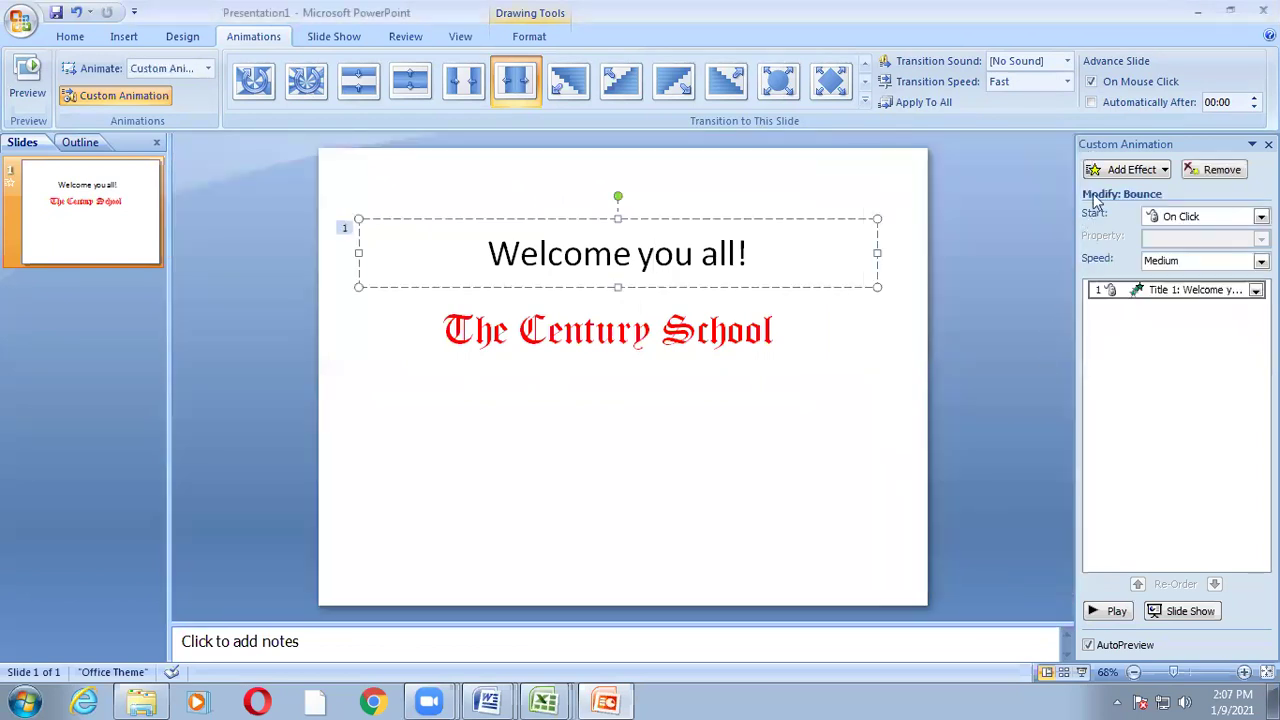
Add a Change Font Size emphasis and a Fly Out exit to the title, then play all three.
click(1113, 172)
mouse_move(1107, 213)
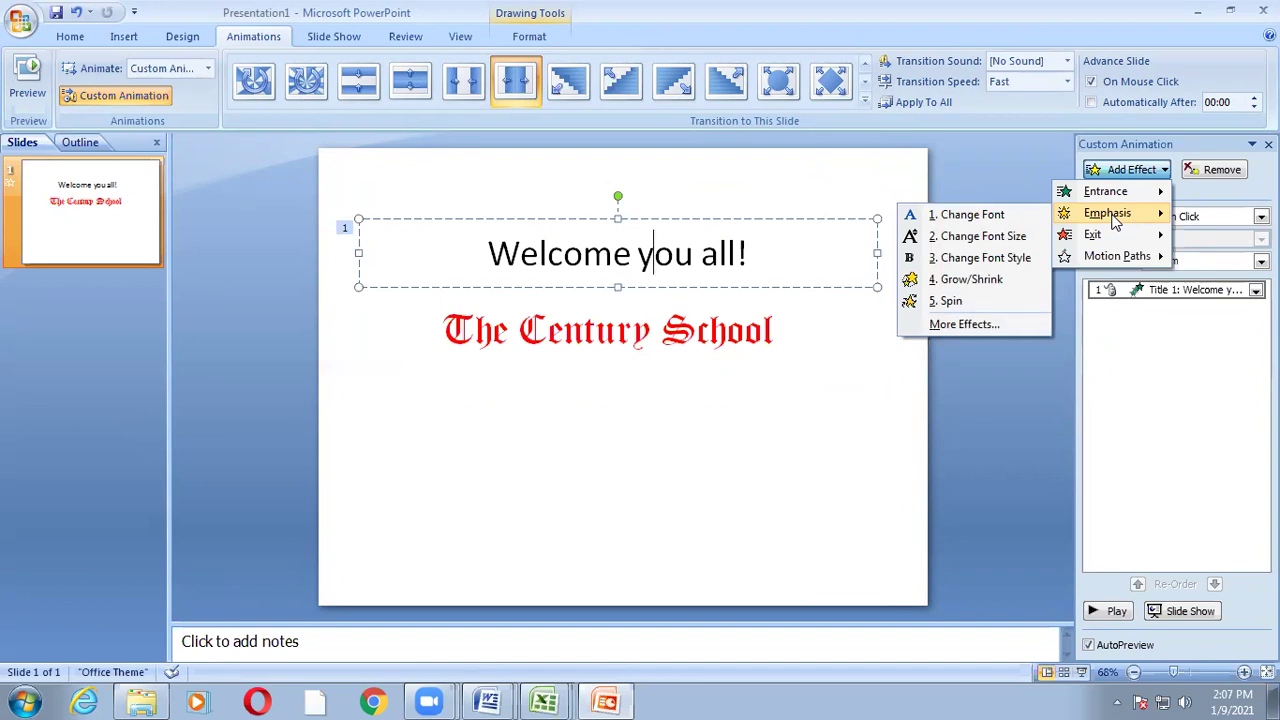
click(1003, 240)
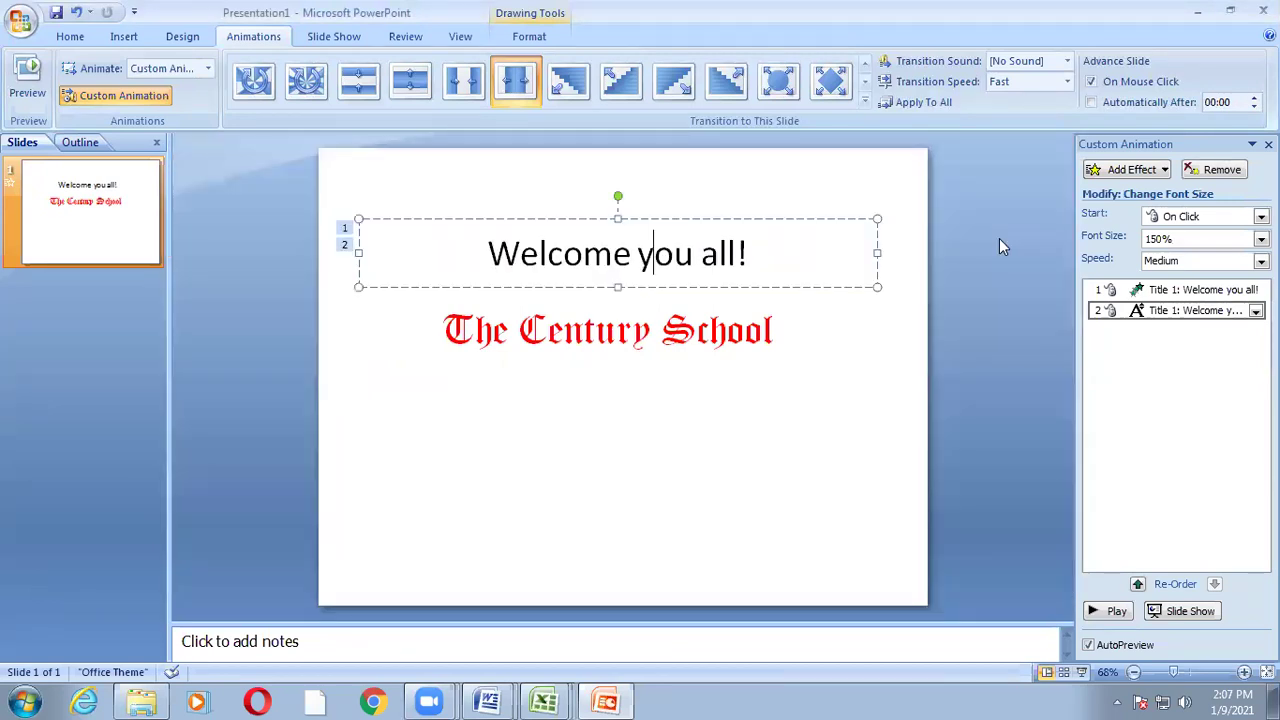
click(1125, 170)
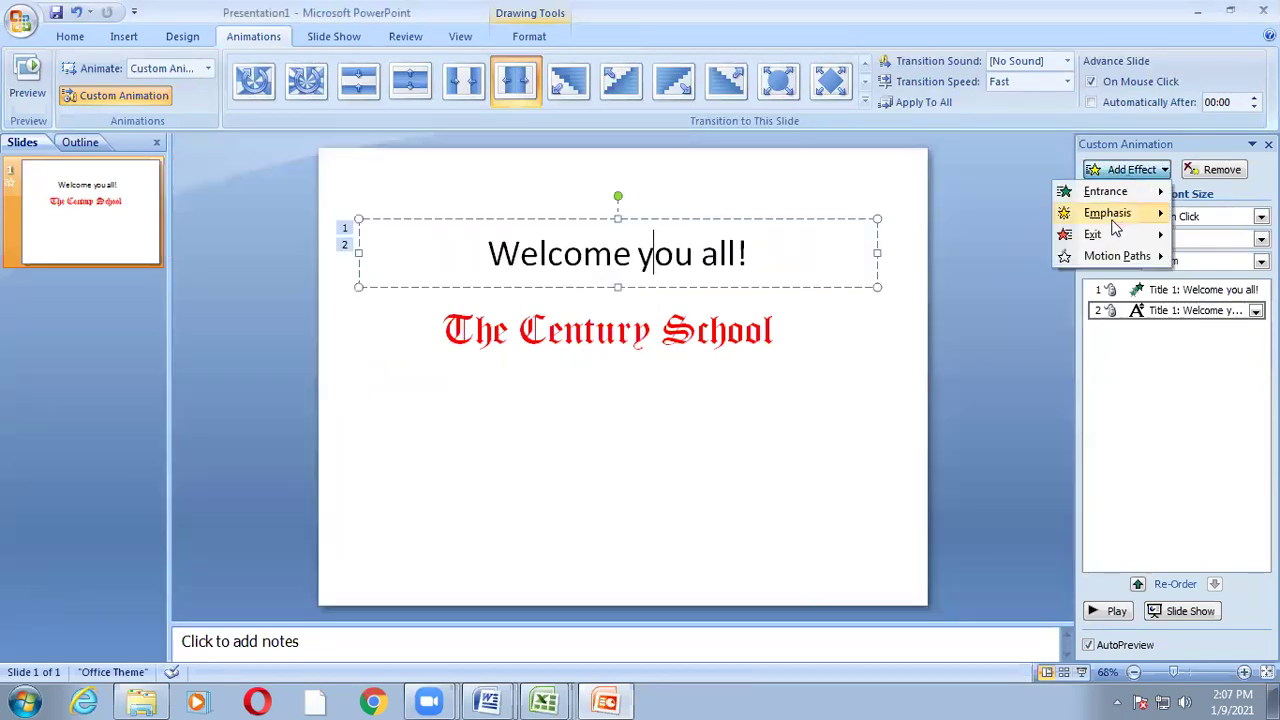
mouse_move(1093, 234)
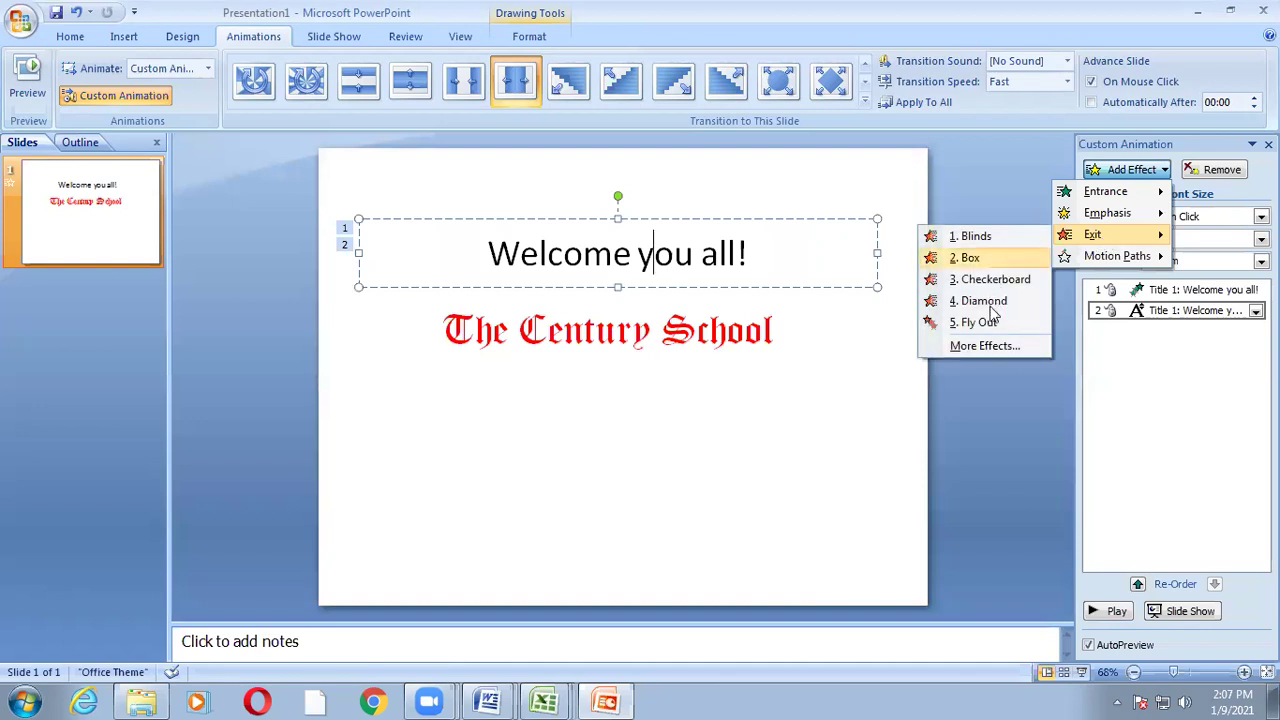
click(985, 325)
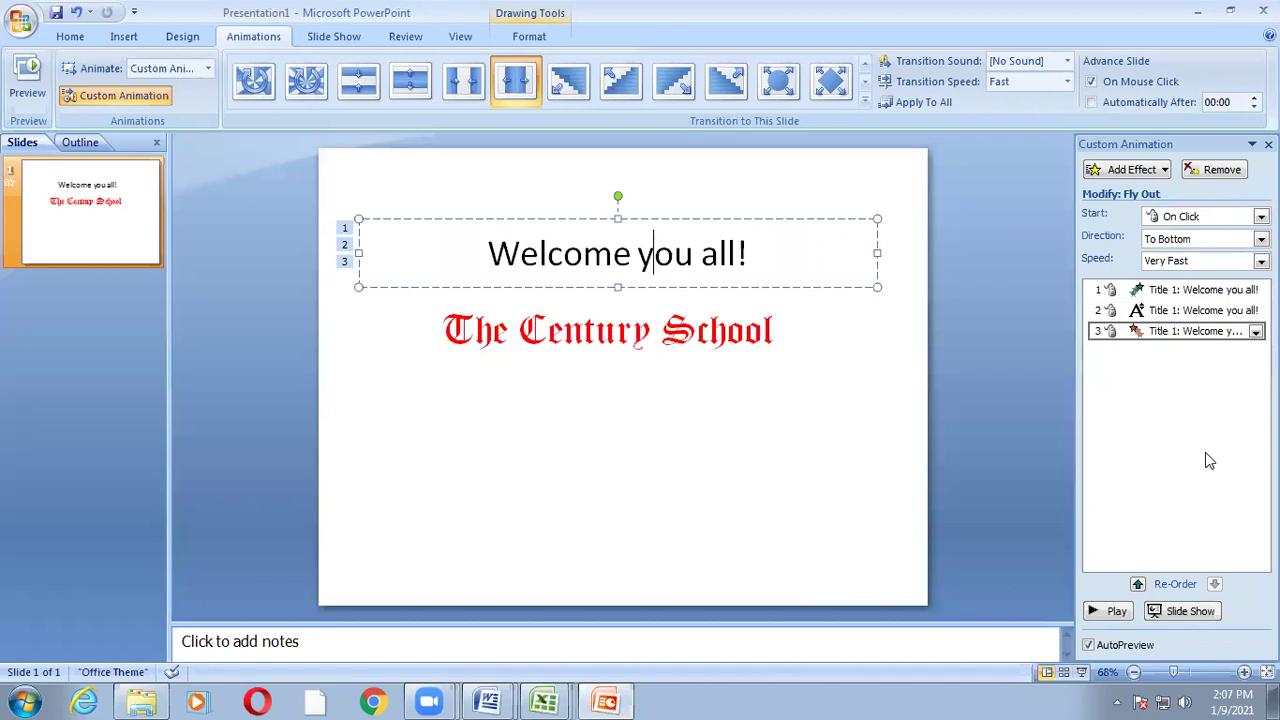
click(1112, 612)
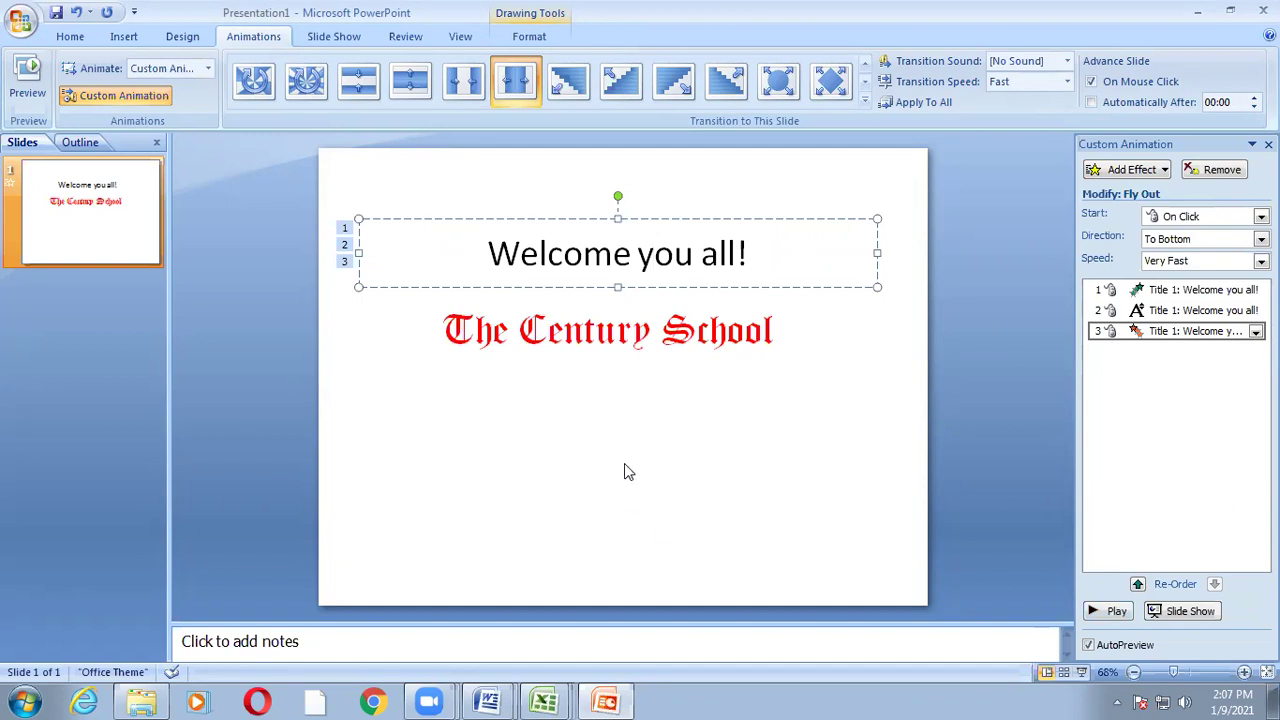
click(66, 38)
Search the Clip Art gallery, including online clips, and scroll through the results.
click(126, 40)
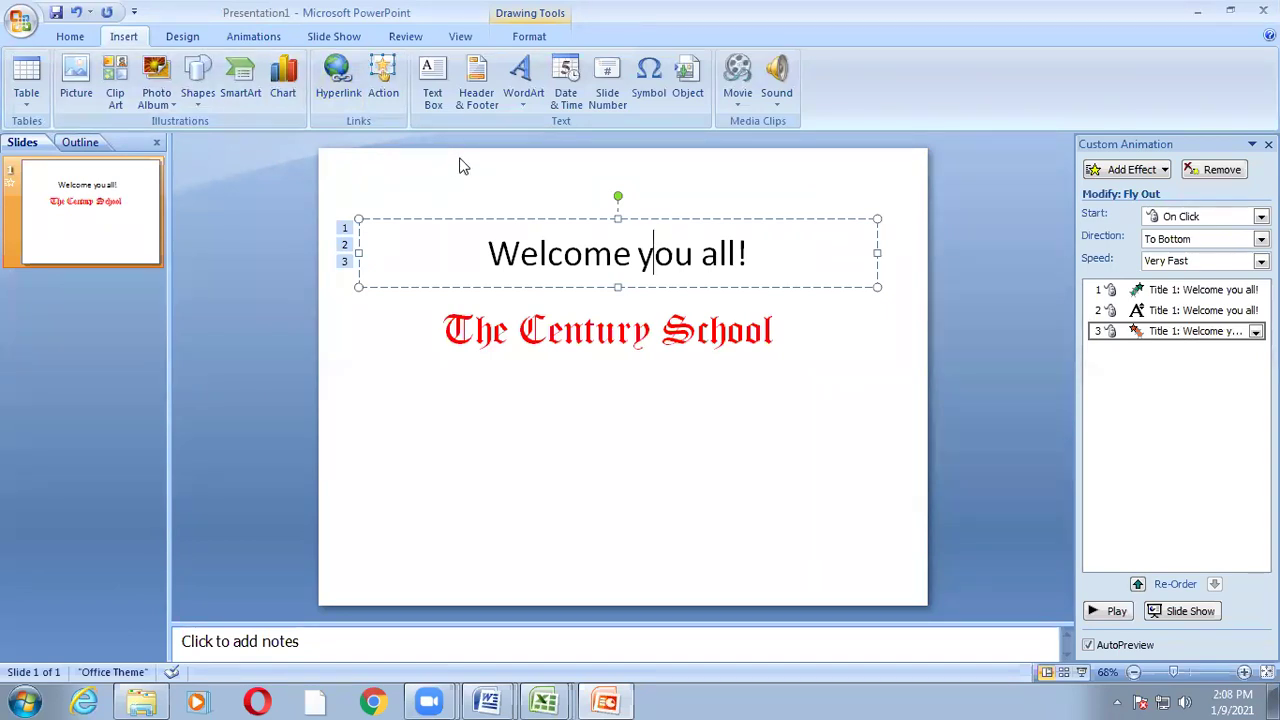
click(115, 85)
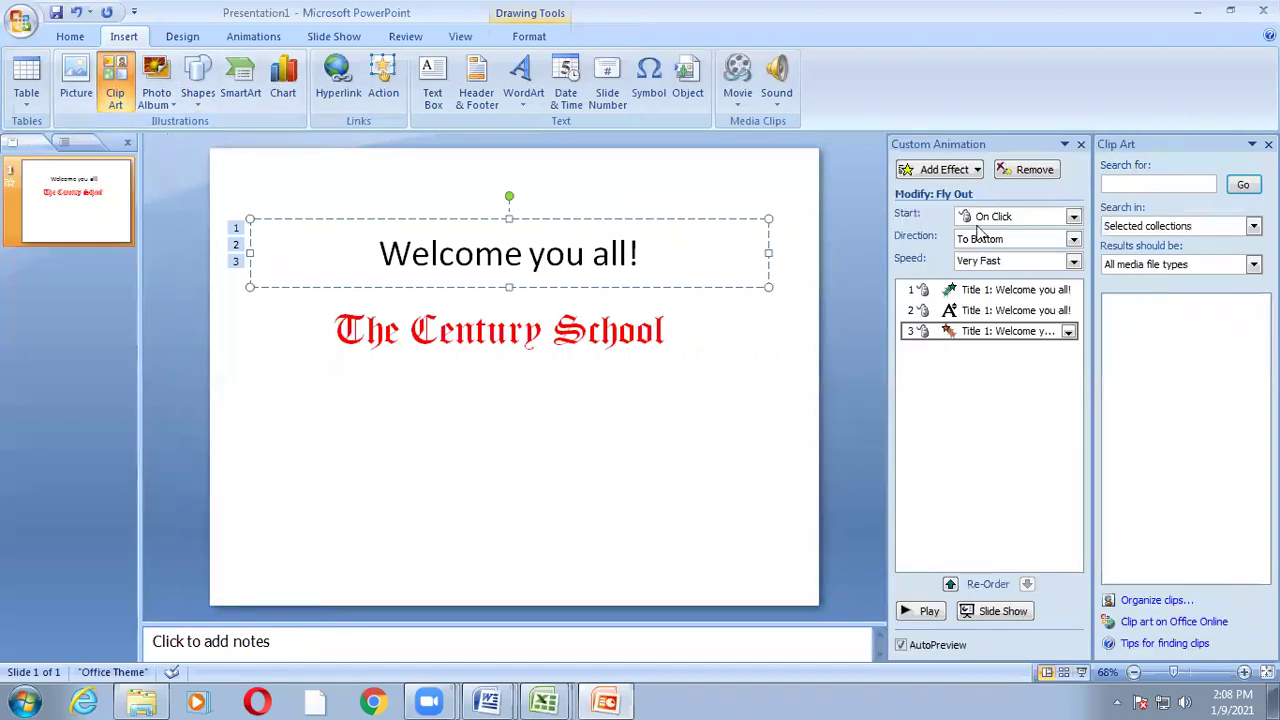
click(1156, 187)
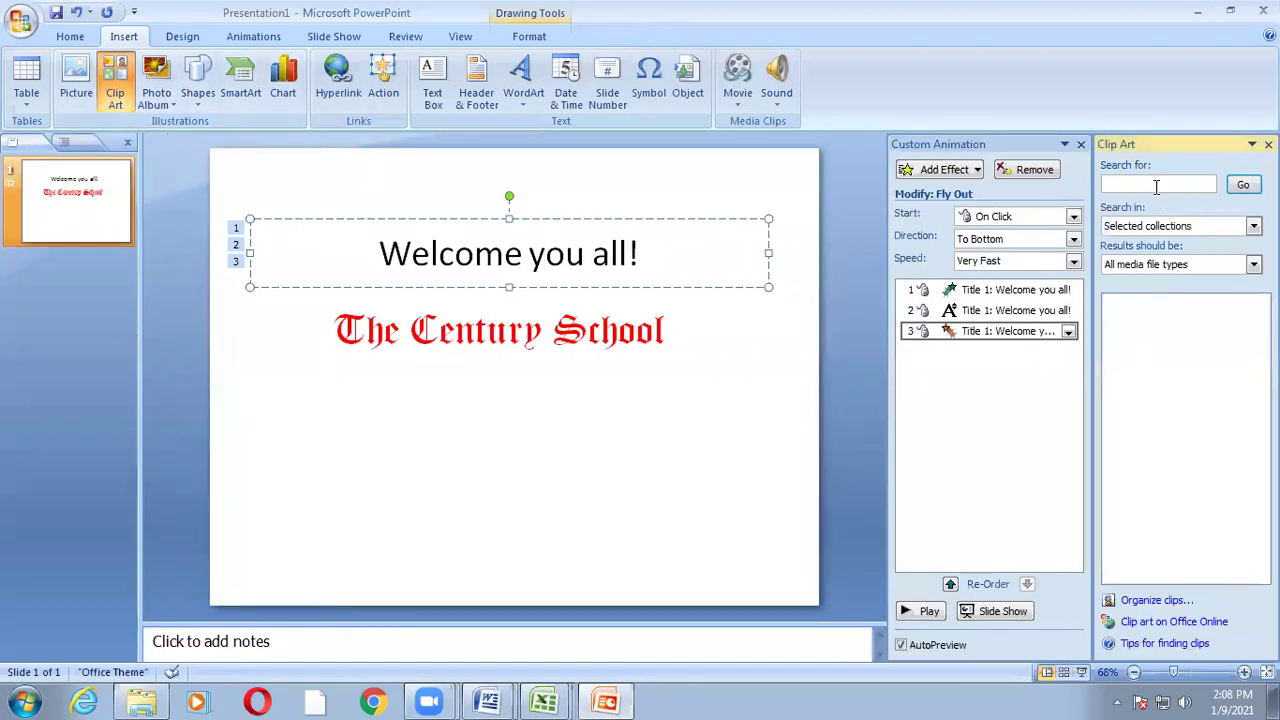
click(1243, 185)
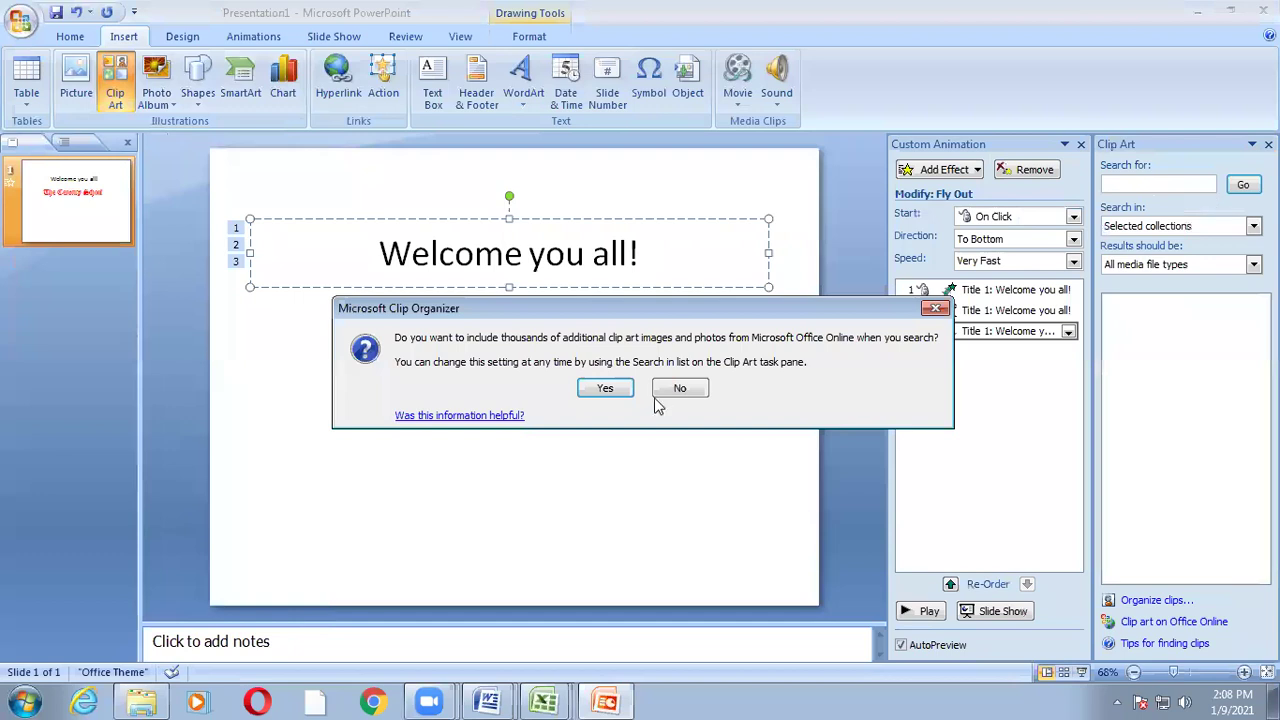
click(620, 396)
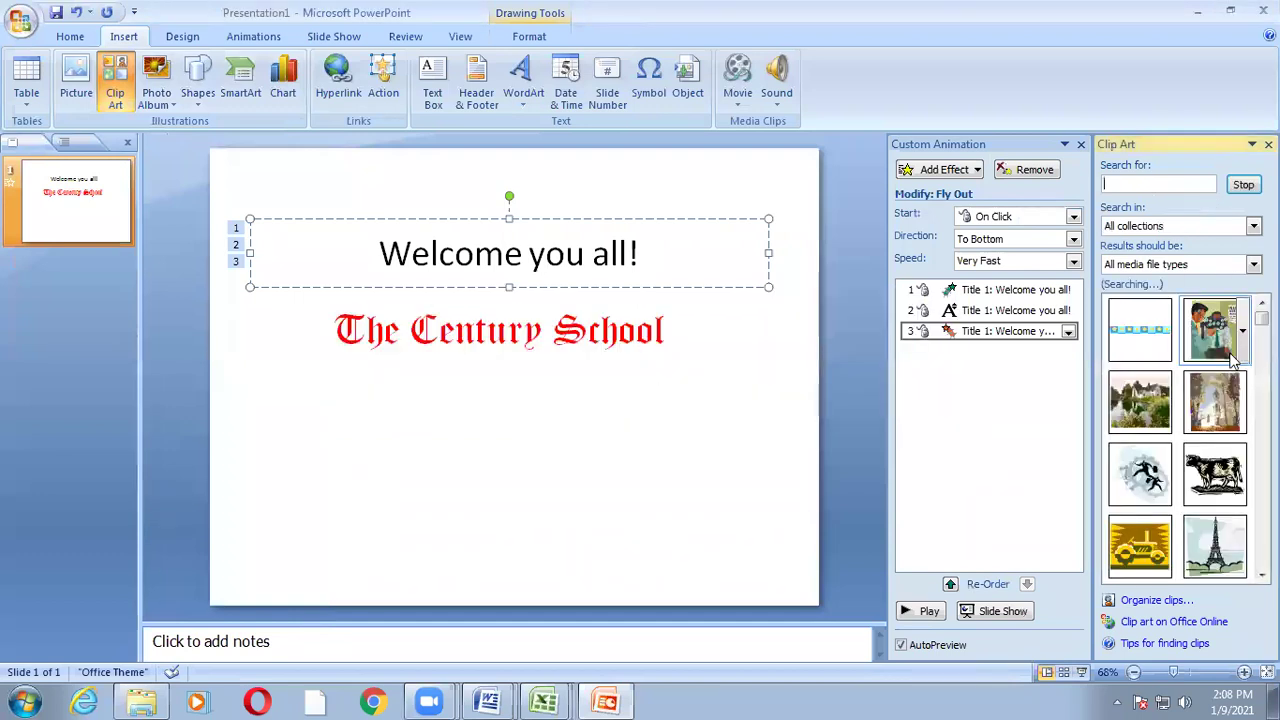
scroll(1177, 437, down, 3)
scroll(1177, 440, down, 2)
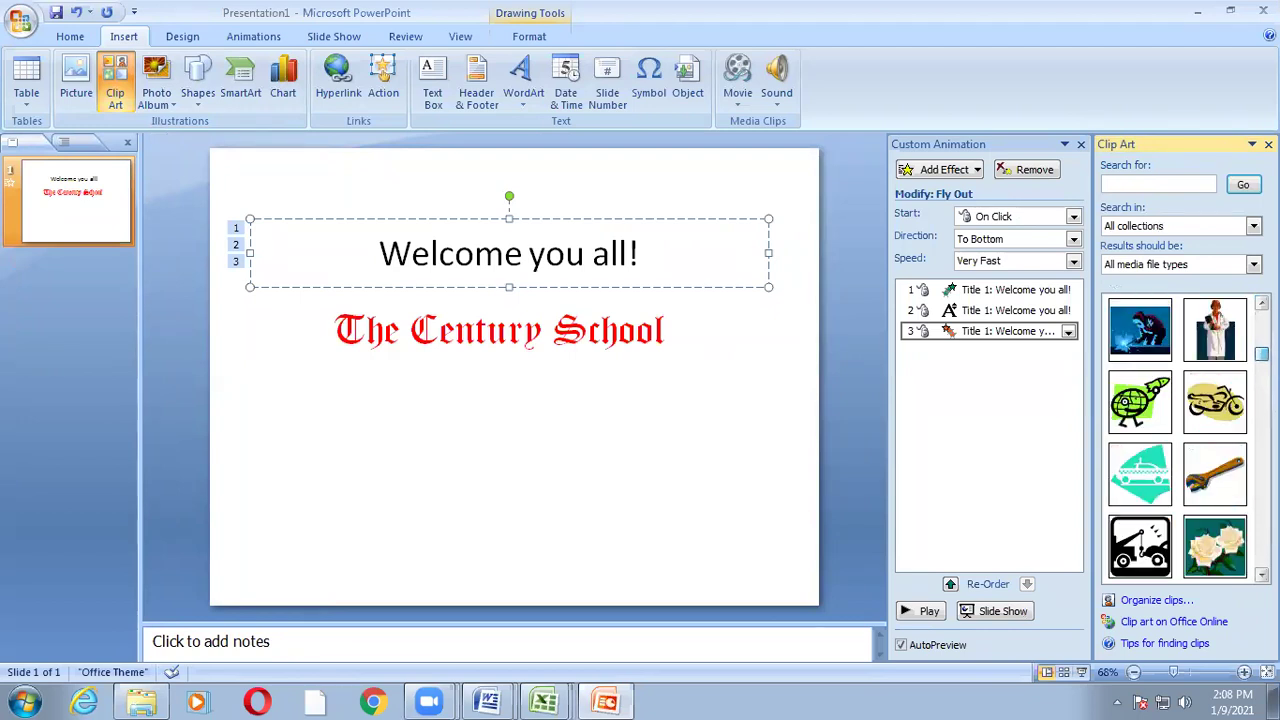
scroll(1177, 440, down, 2)
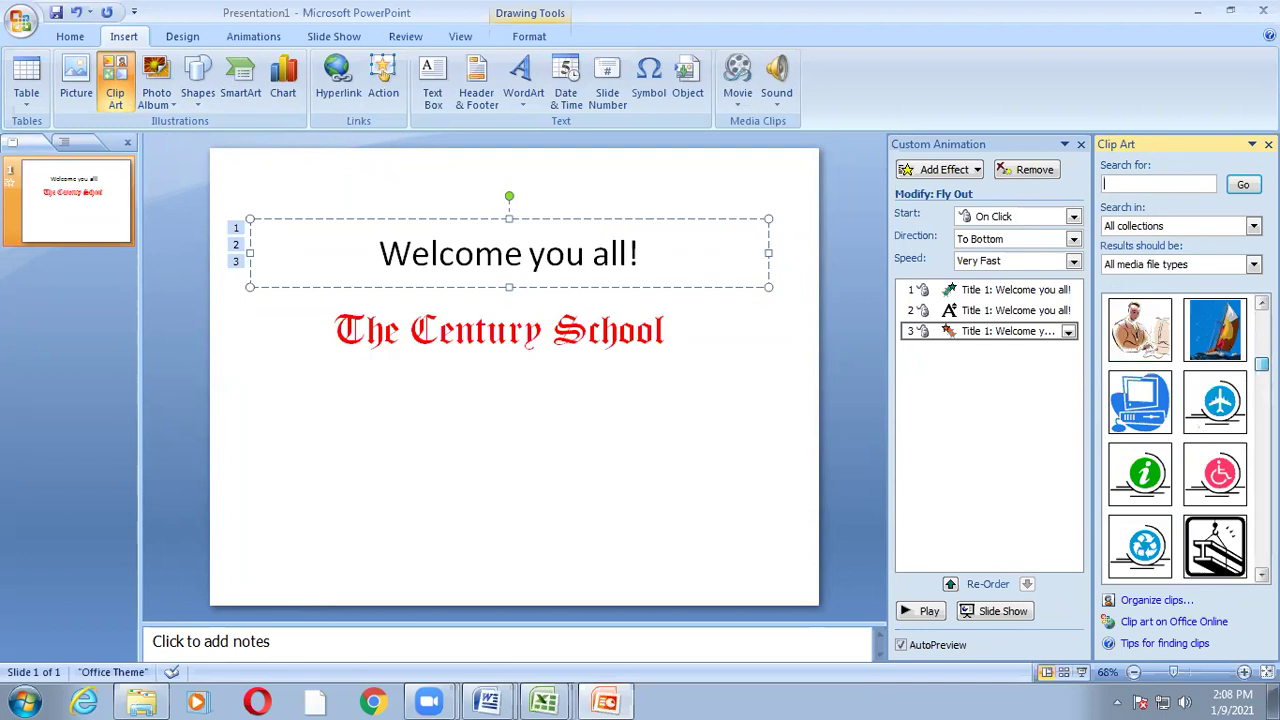
scroll(1177, 440, up, 2)
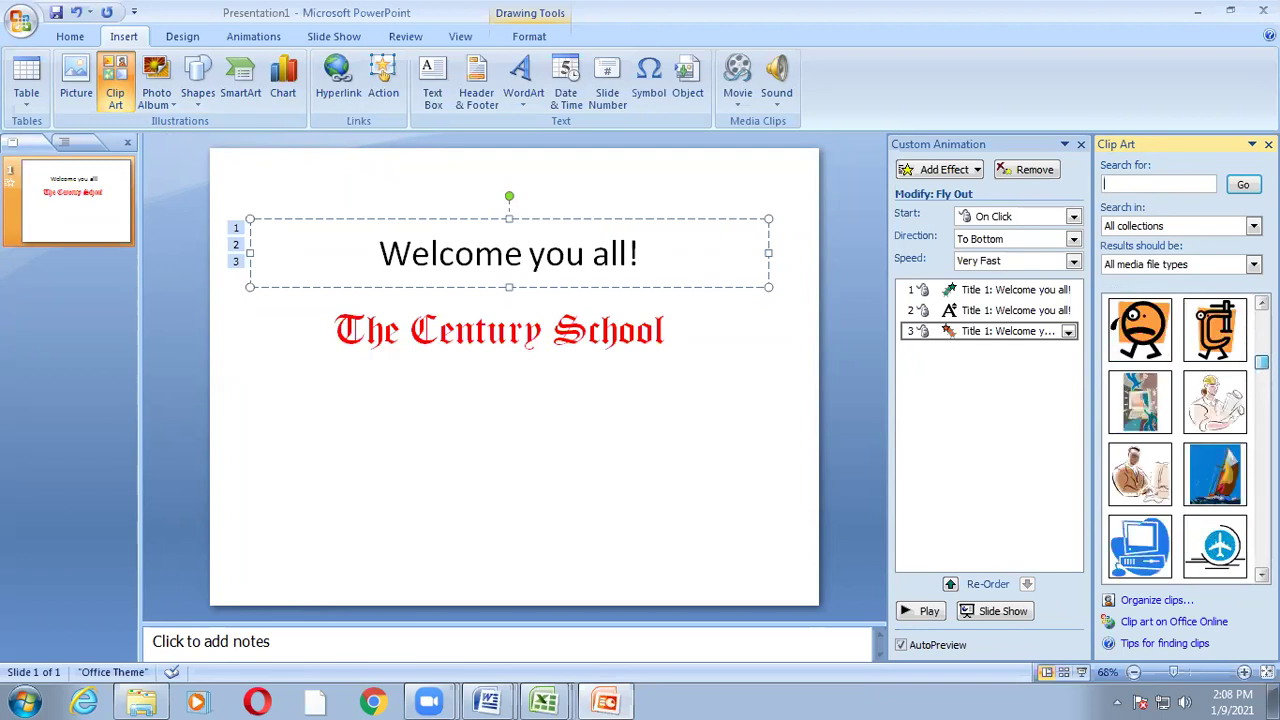
scroll(1177, 440, down, 3)
scroll(1177, 440, down, 2)
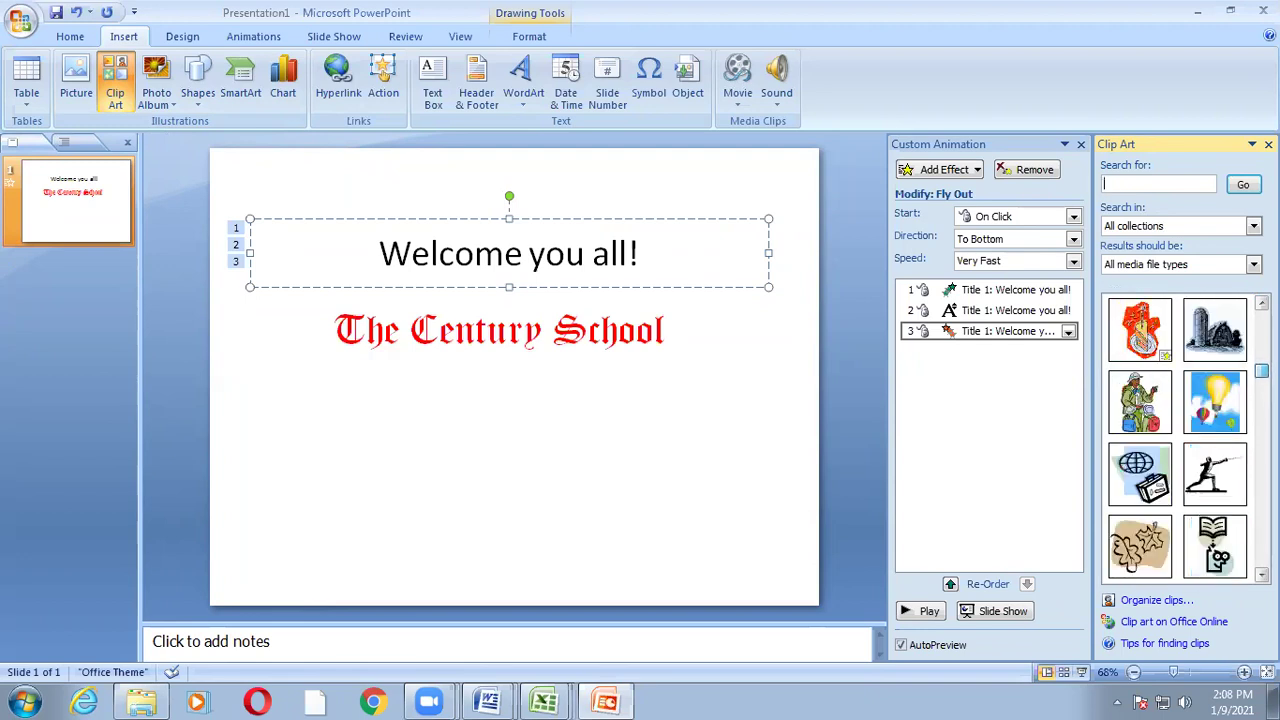
Insert the teacher-with-backpacks clip, close the search pane, and centre it below the subtitle.
click(1140, 400)
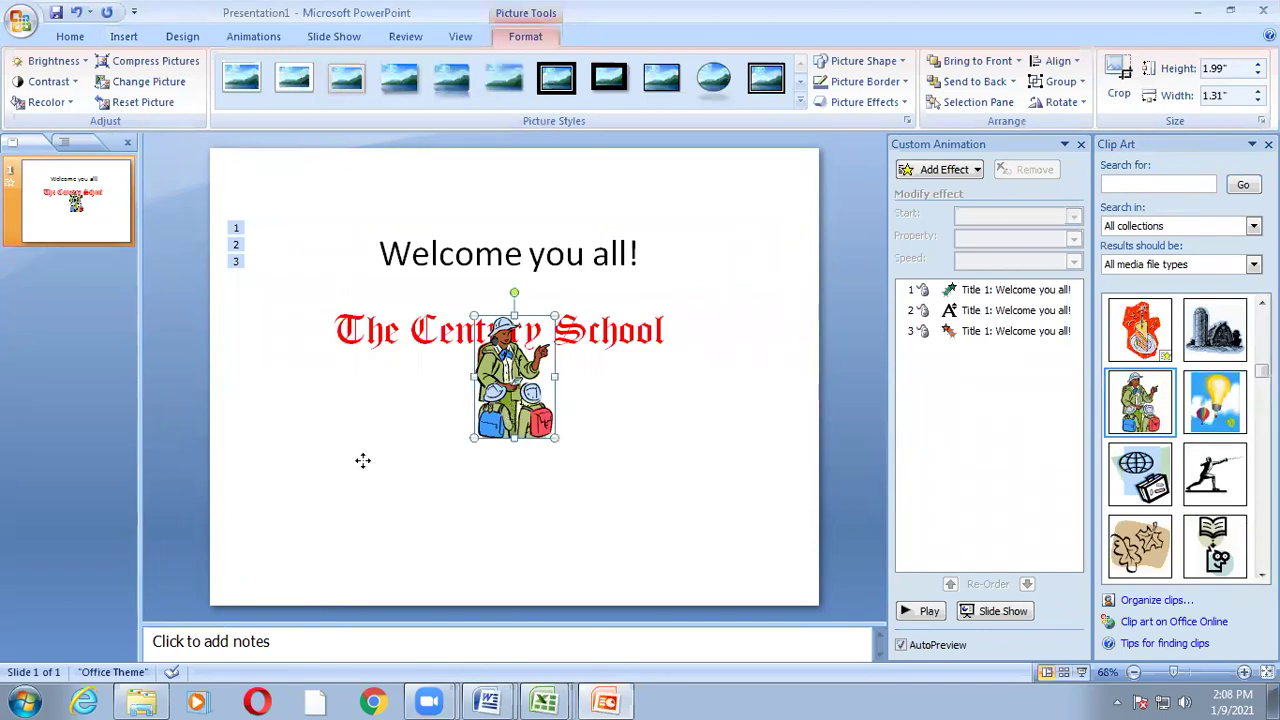
drag(363, 460, 323, 490)
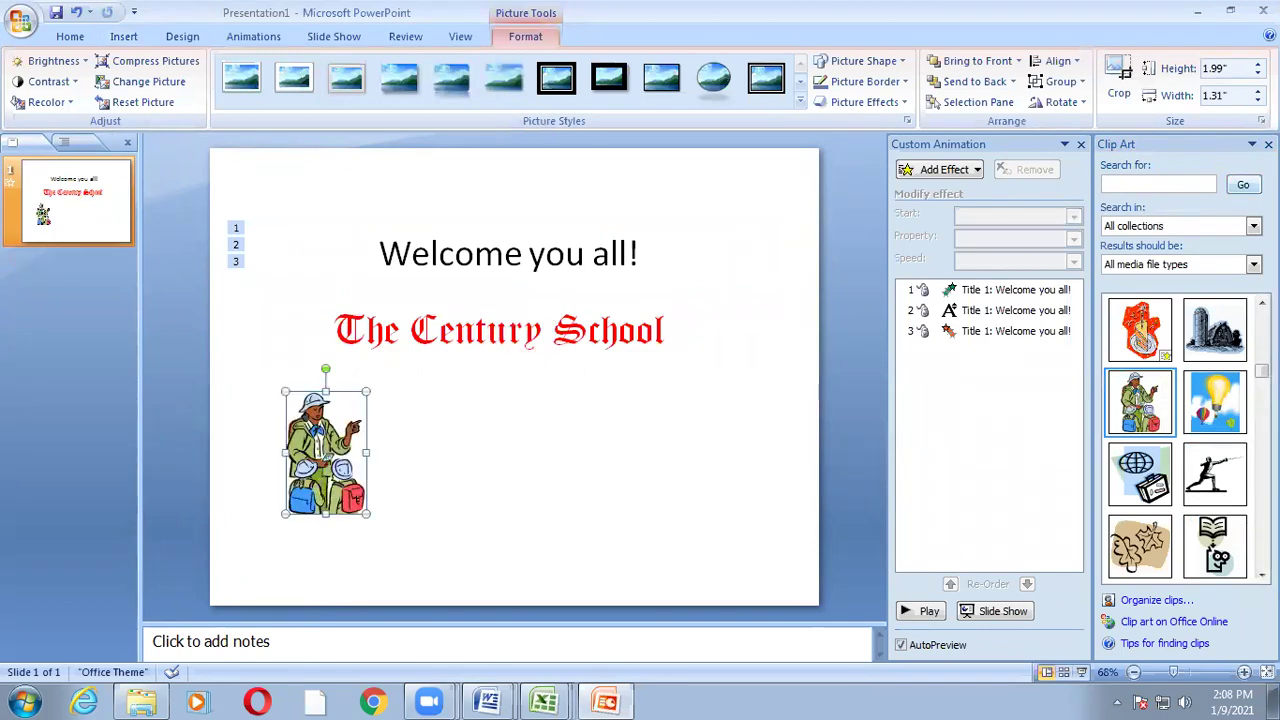
click(1268, 144)
drag(440, 426, 607, 408)
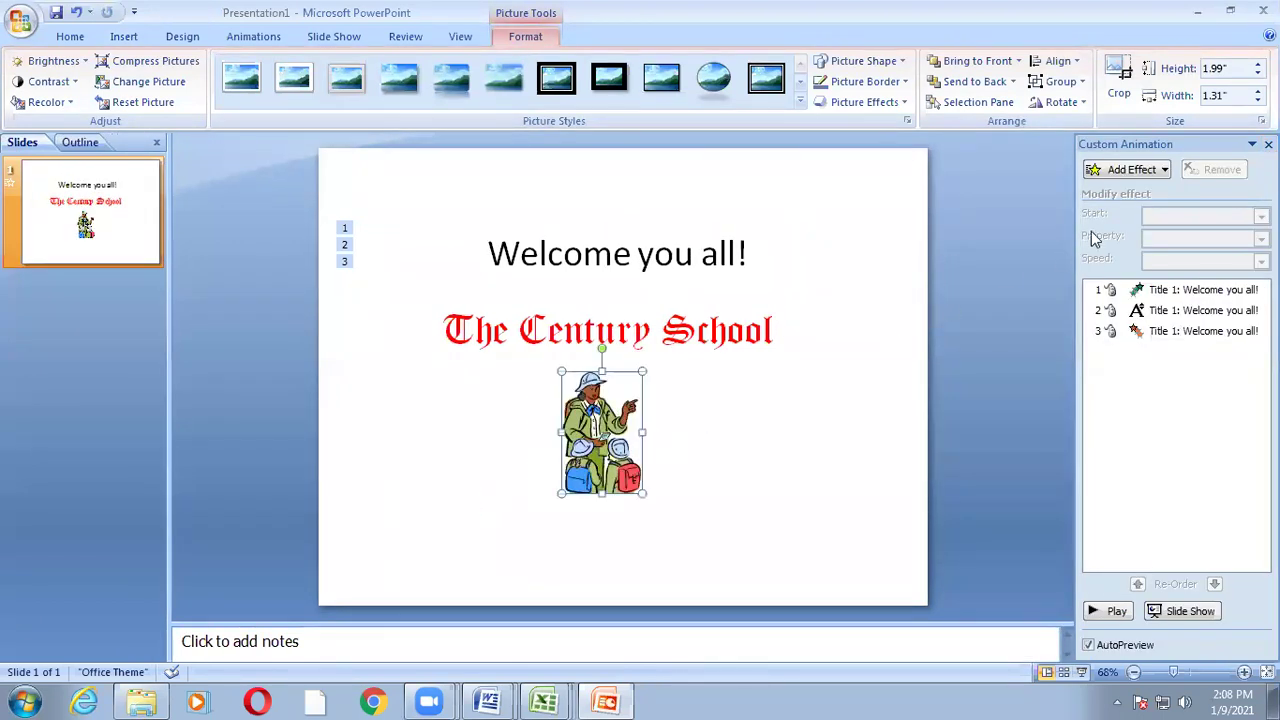
Try a Diamond entrance on the picture, remove it, and preview Fly In without adding it.
click(1123, 171)
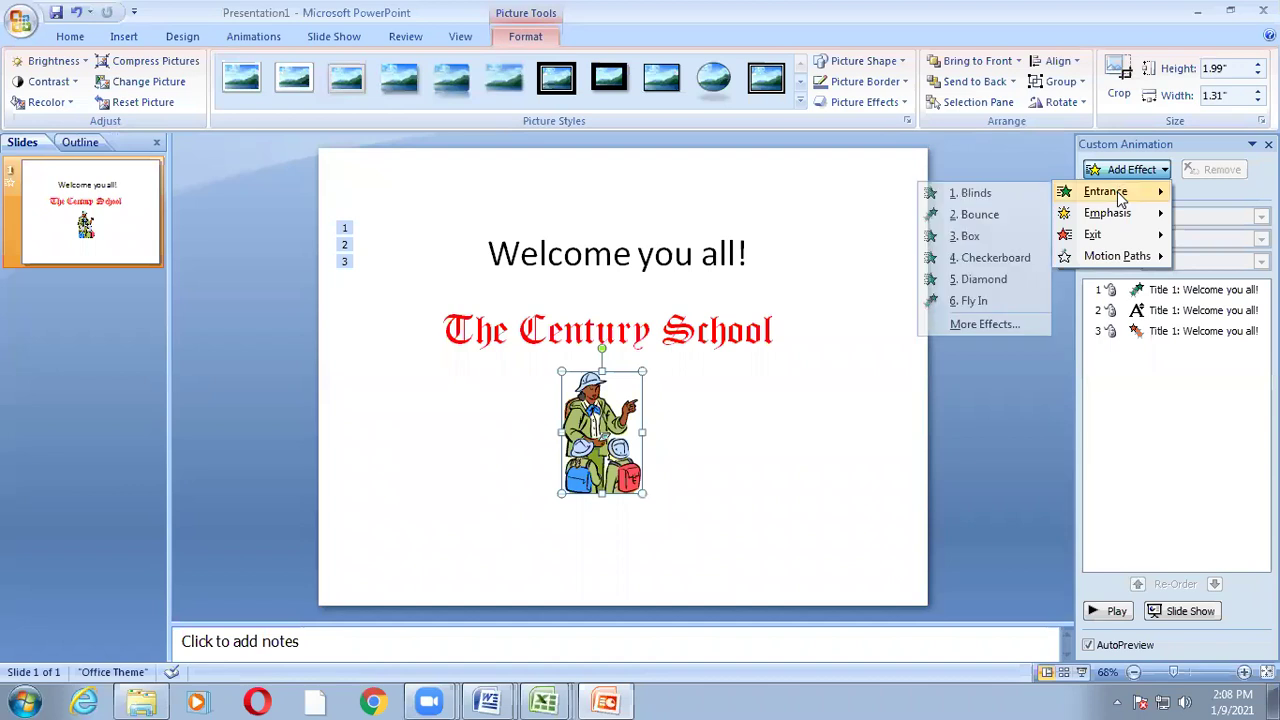
mouse_move(1105, 191)
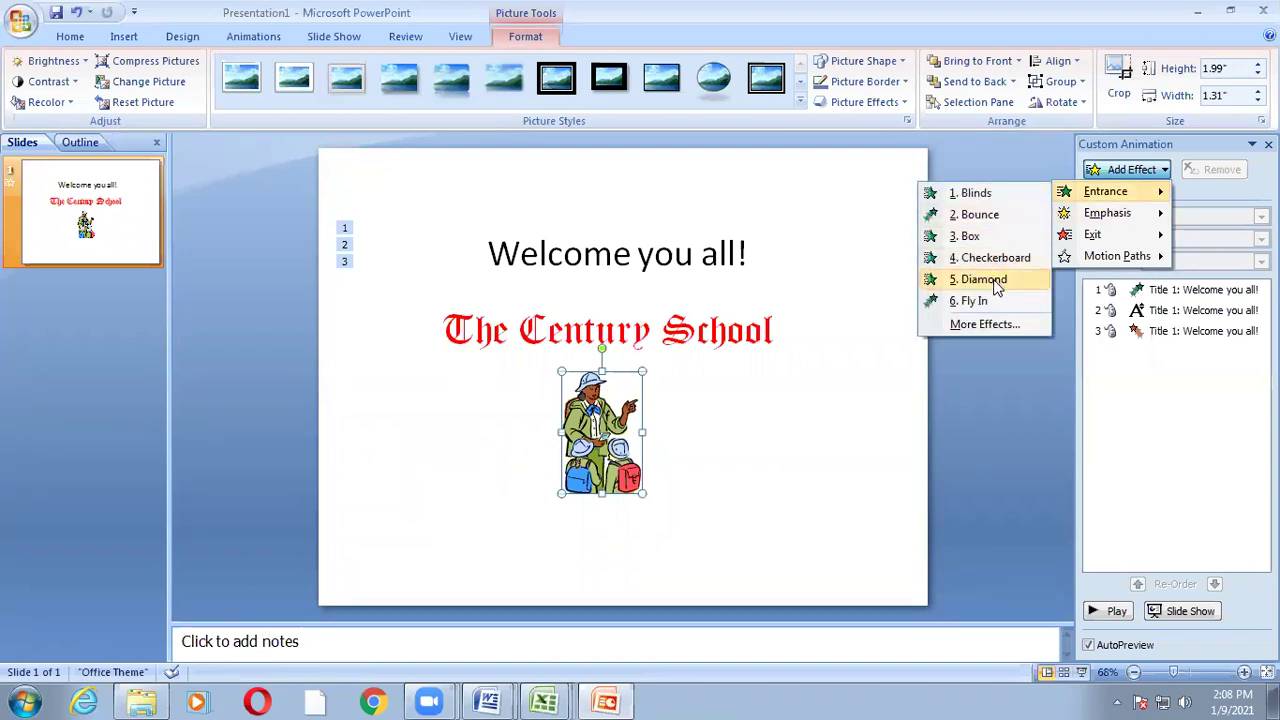
click(984, 280)
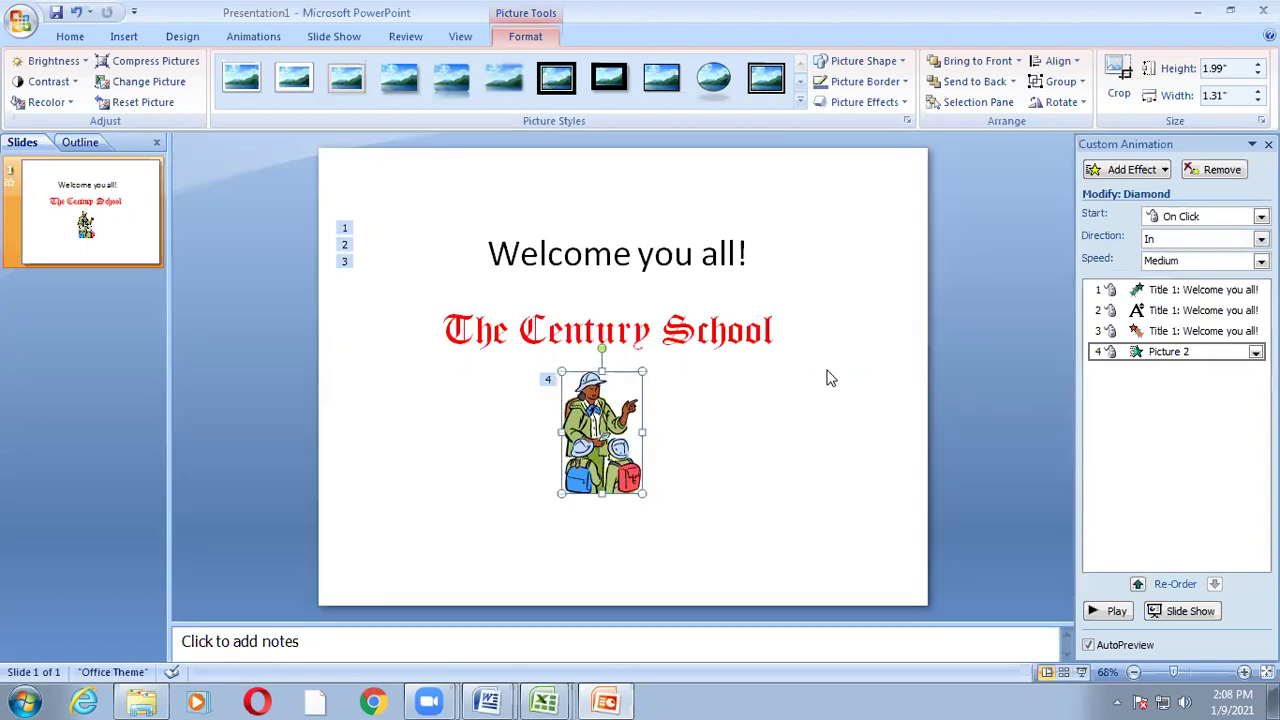
key(Delete)
click(1131, 170)
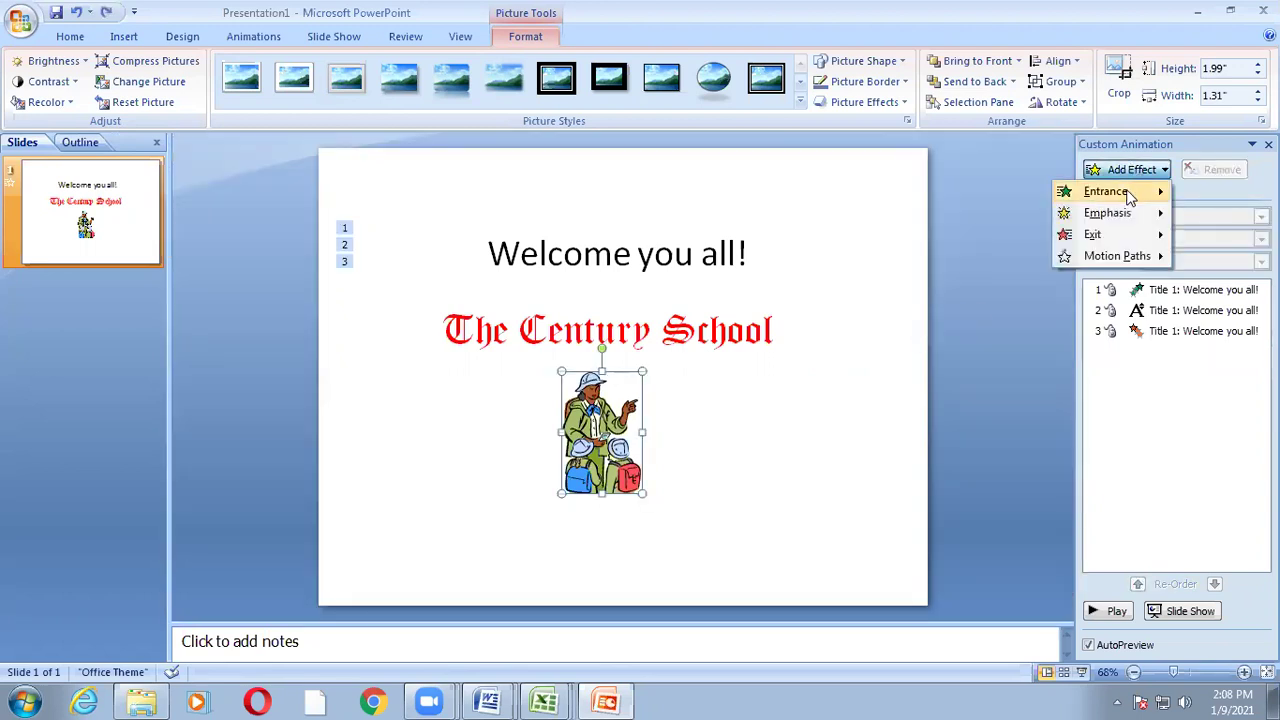
mouse_move(1106, 191)
click(976, 330)
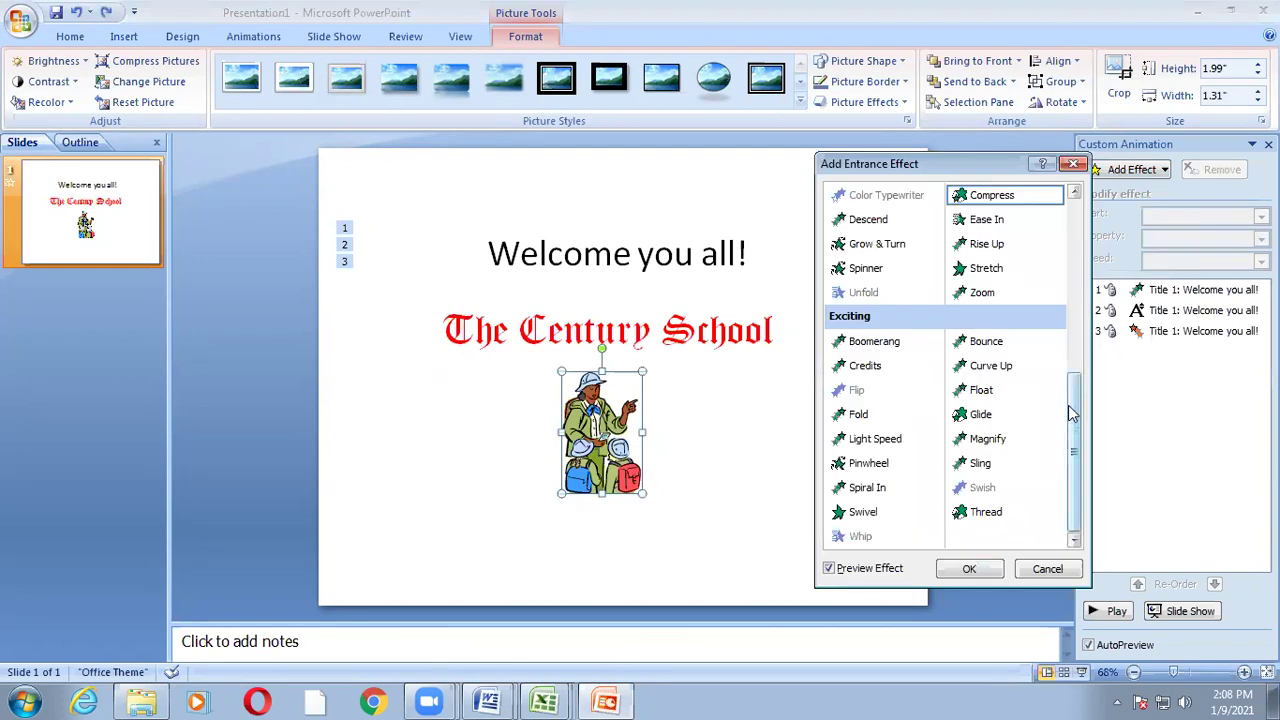
drag(1072, 413, 1100, 263)
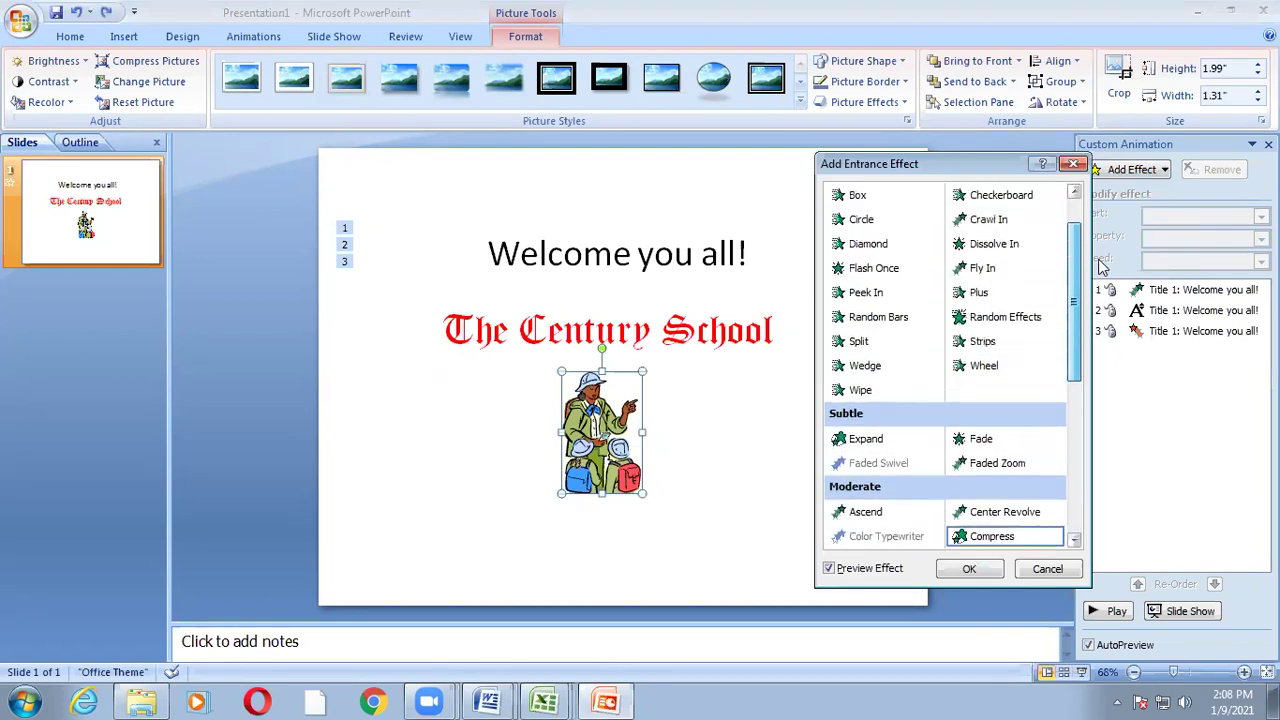
click(1058, 270)
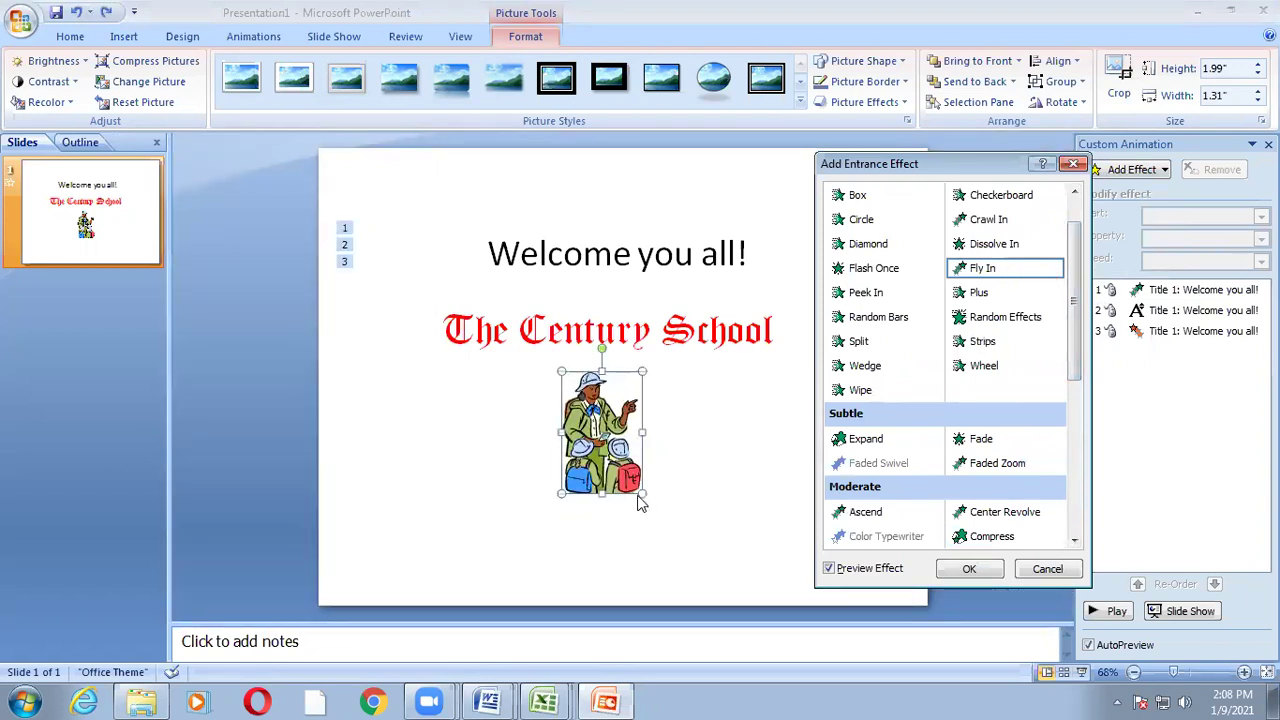
click(1073, 164)
Add a Grow/Shrink emphasis and a Diamond exit to the picture, then preview them.
click(1122, 170)
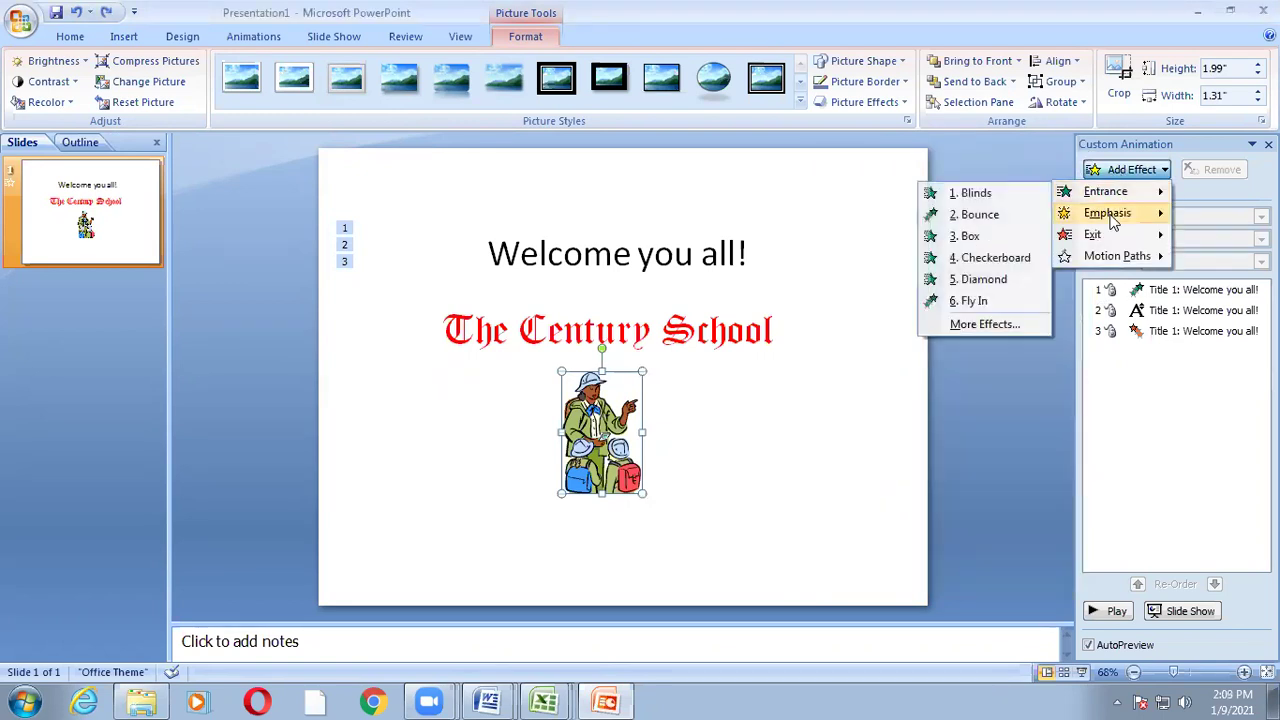
click(987, 280)
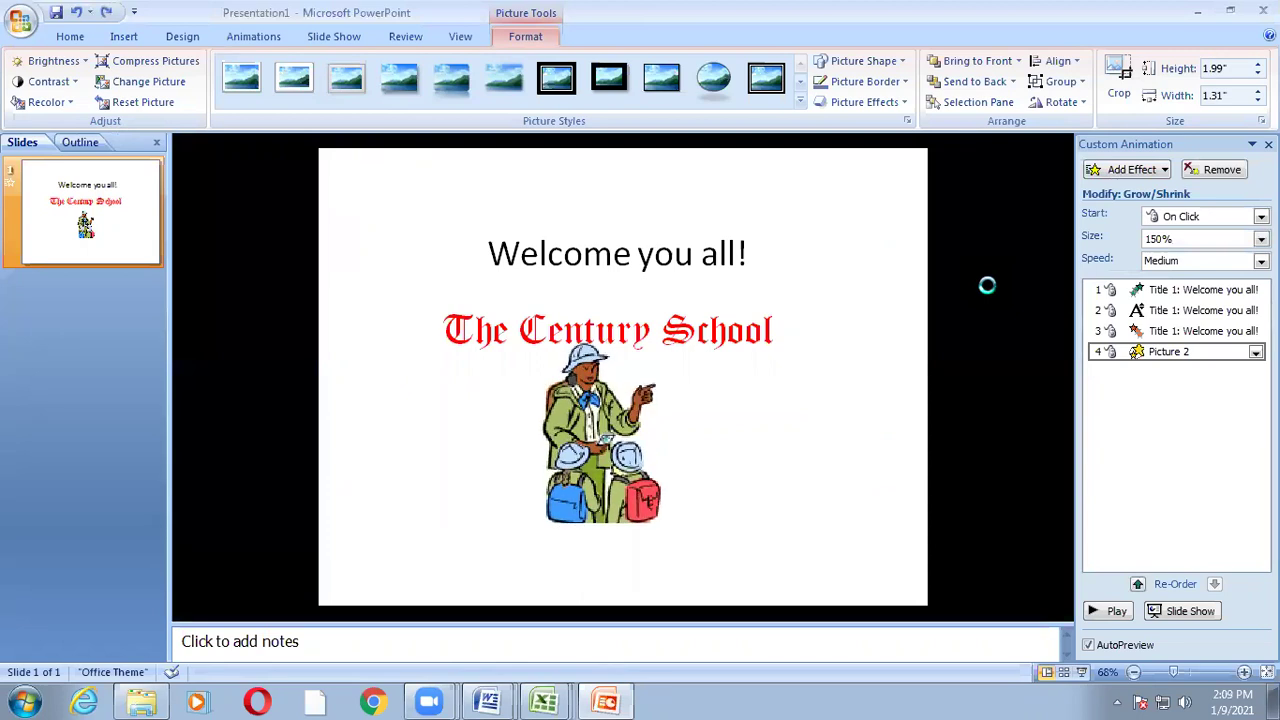
click(1140, 170)
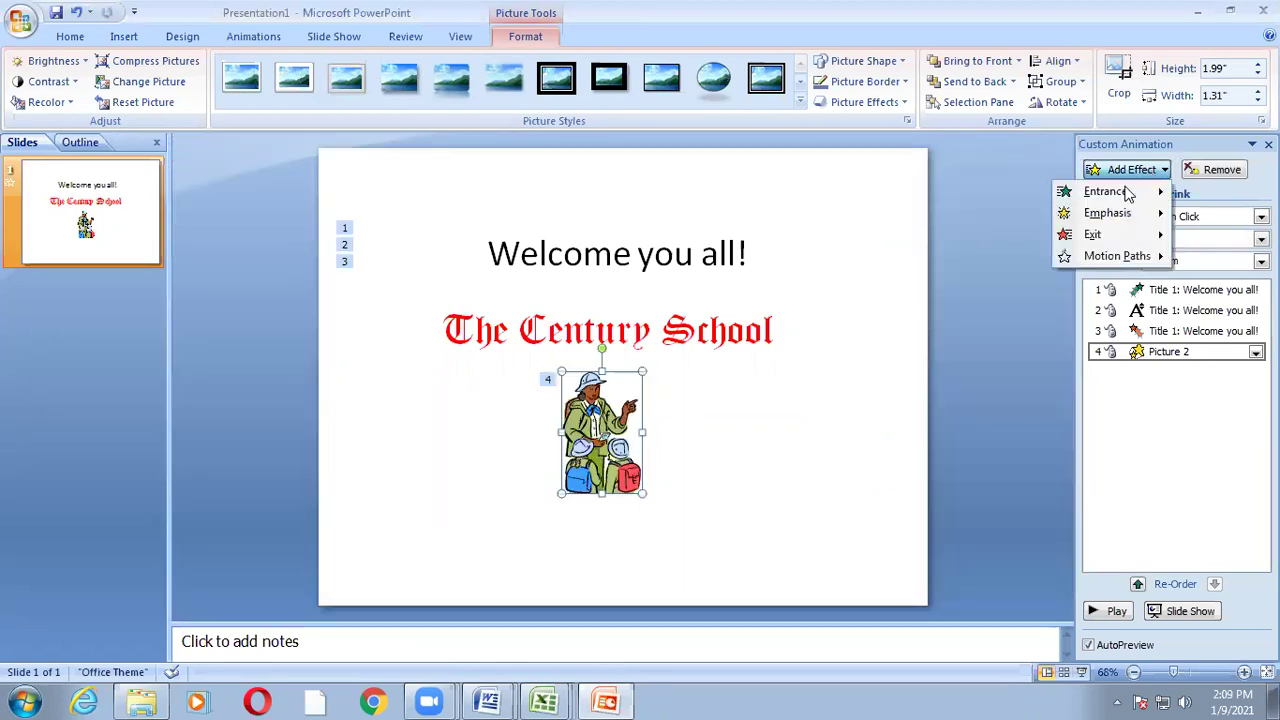
mouse_move(1093, 234)
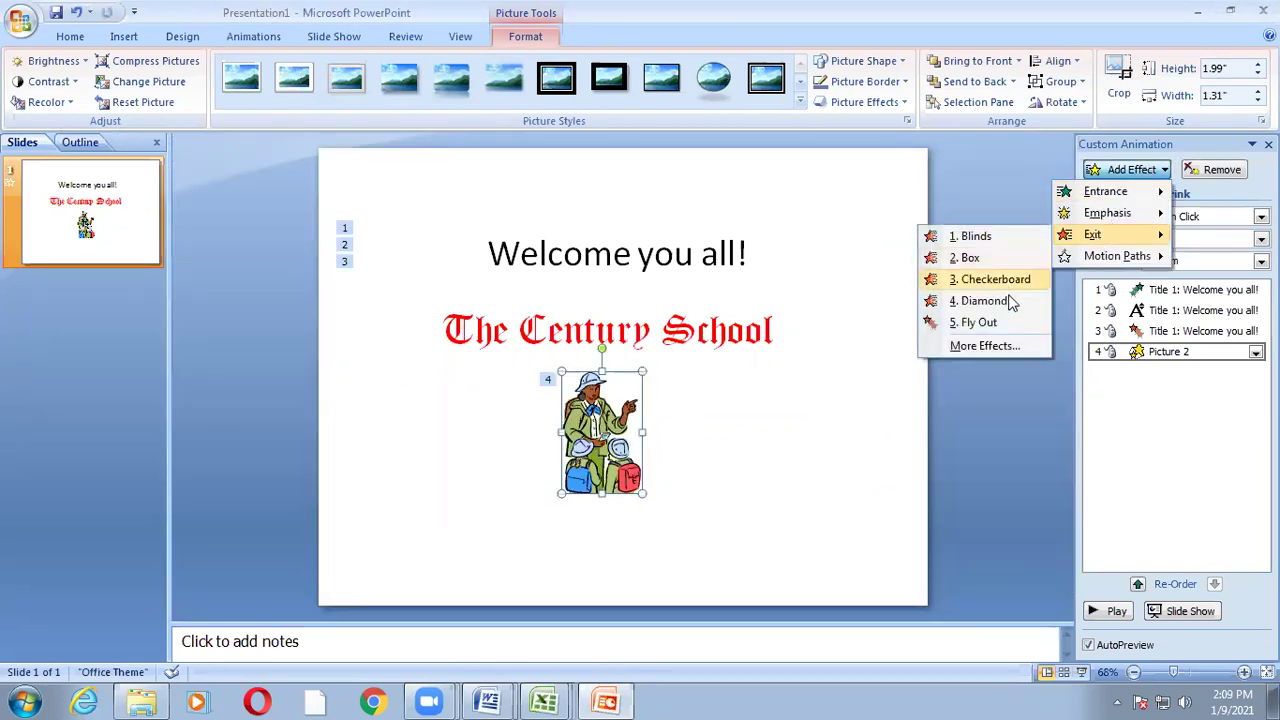
click(1012, 300)
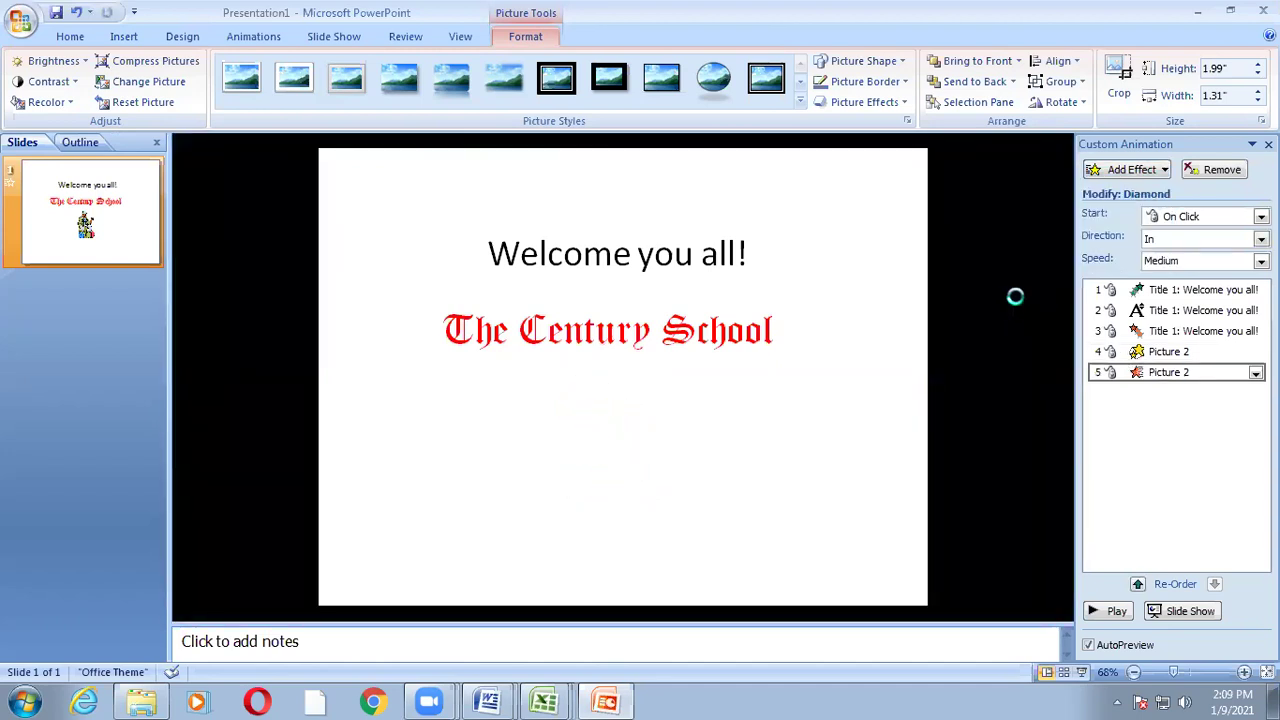
click(1110, 610)
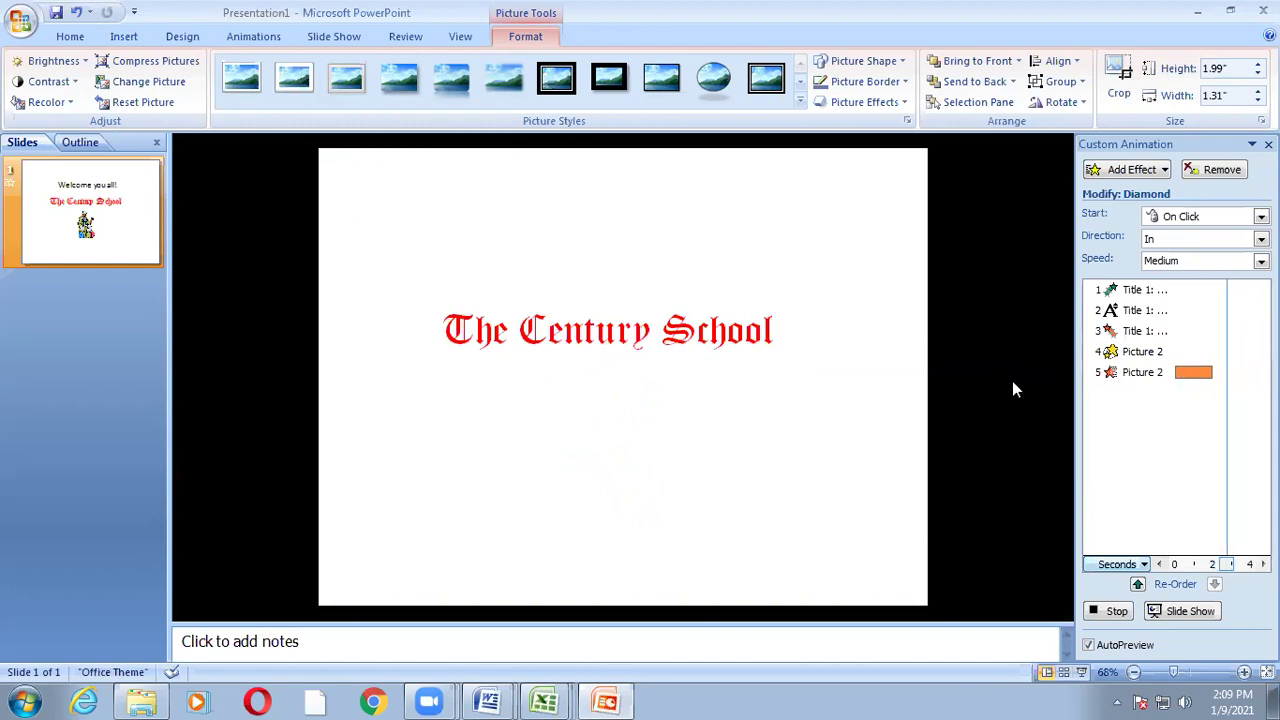
Add a Fly In entrance to the picture and preview the slide's animations.
click(1133, 172)
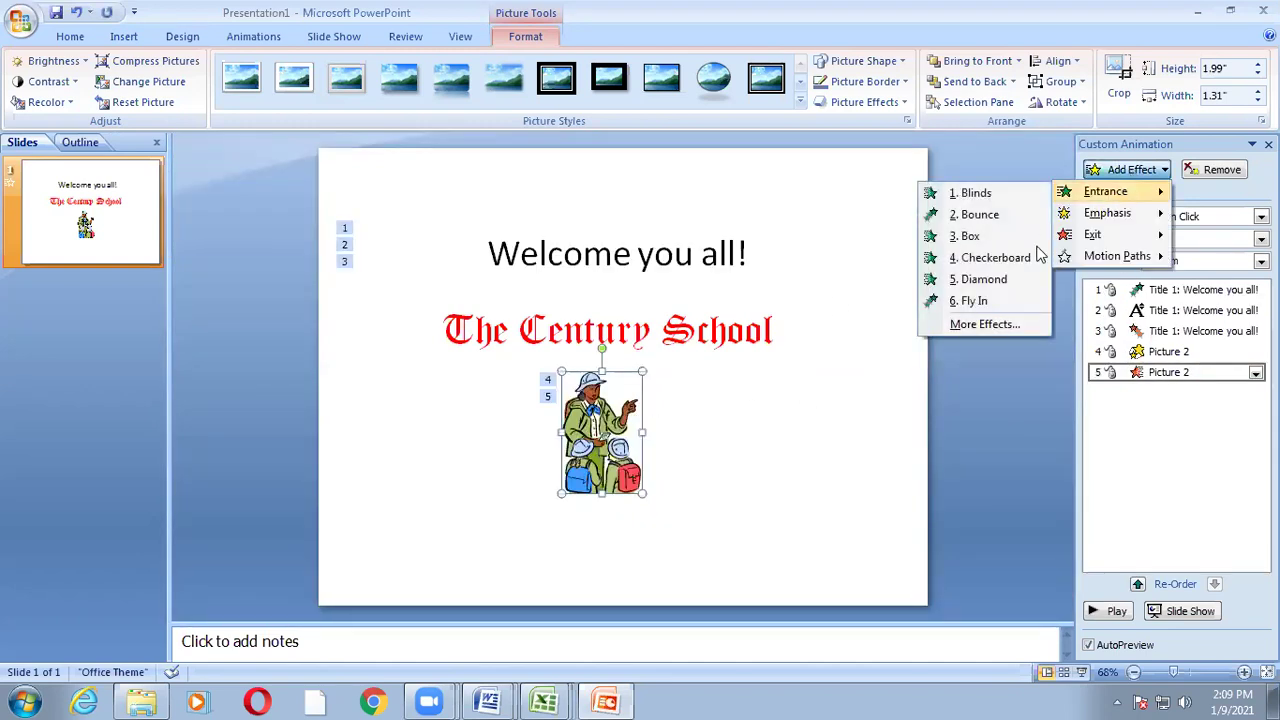
click(985, 300)
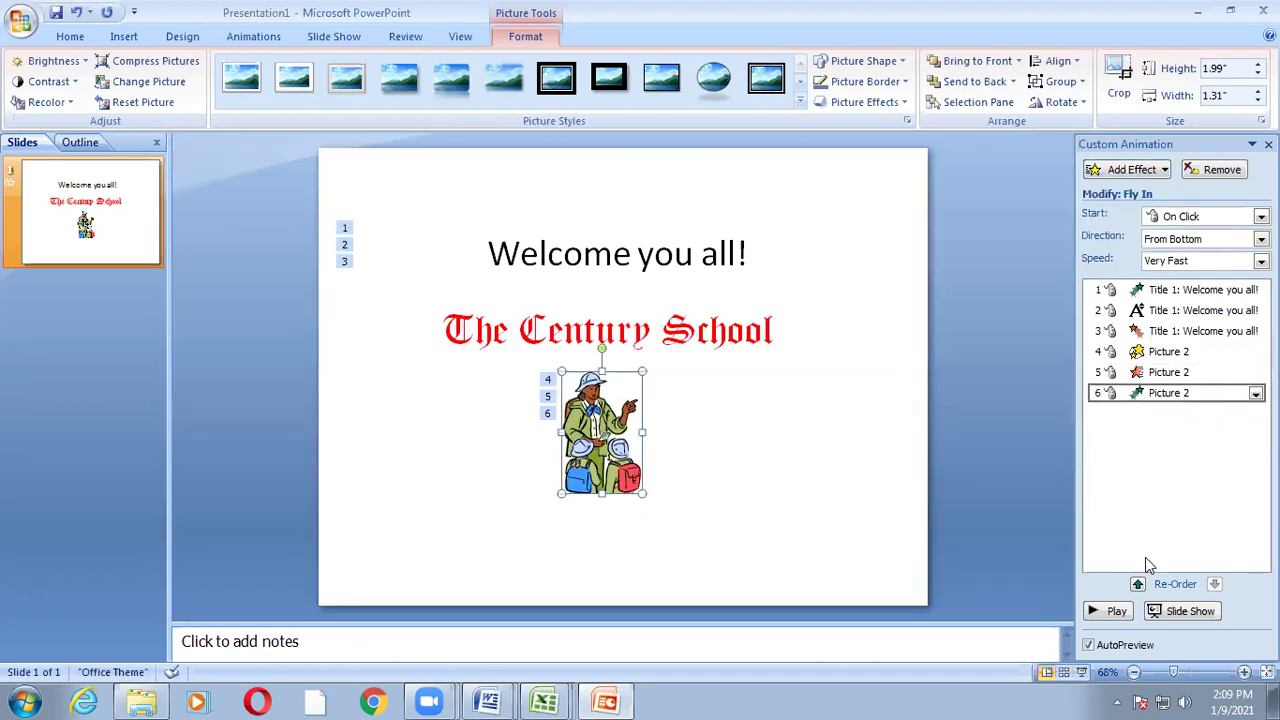
click(1115, 612)
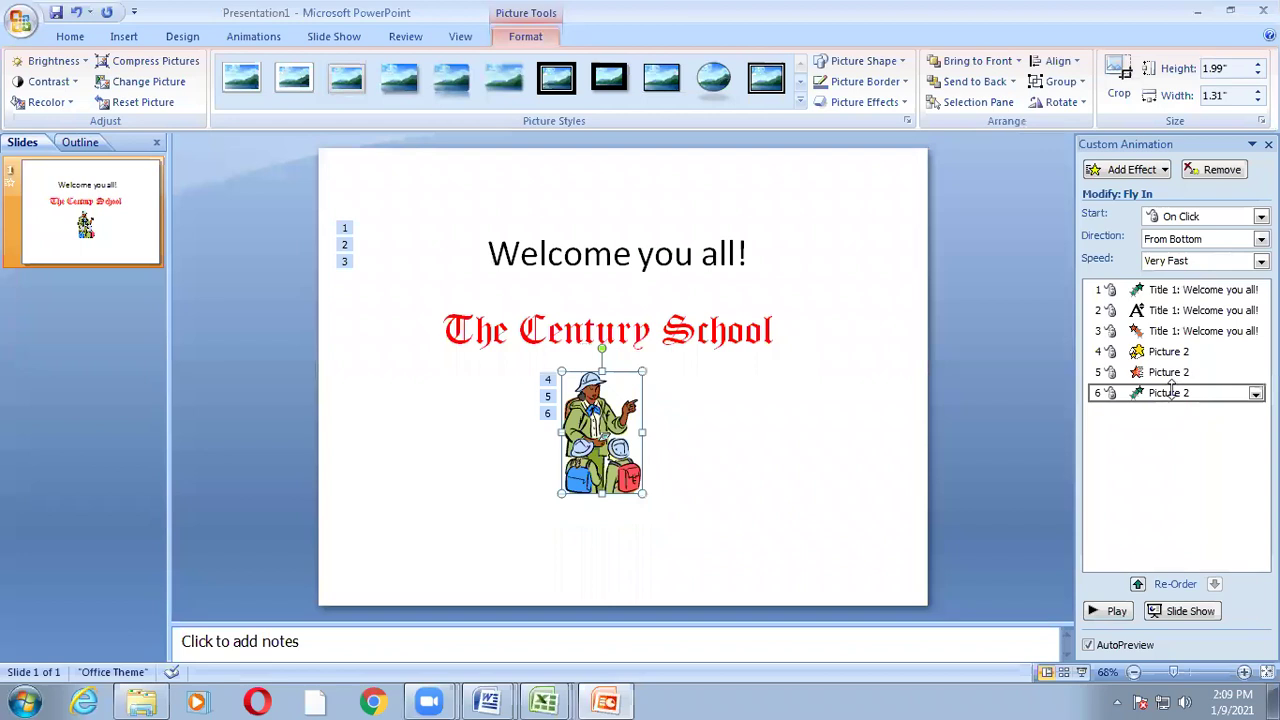
Move the Fly In Picture 2 effect up to position 4 and preview the reordered animations.
drag(1170, 392, 1190, 352)
click(1110, 611)
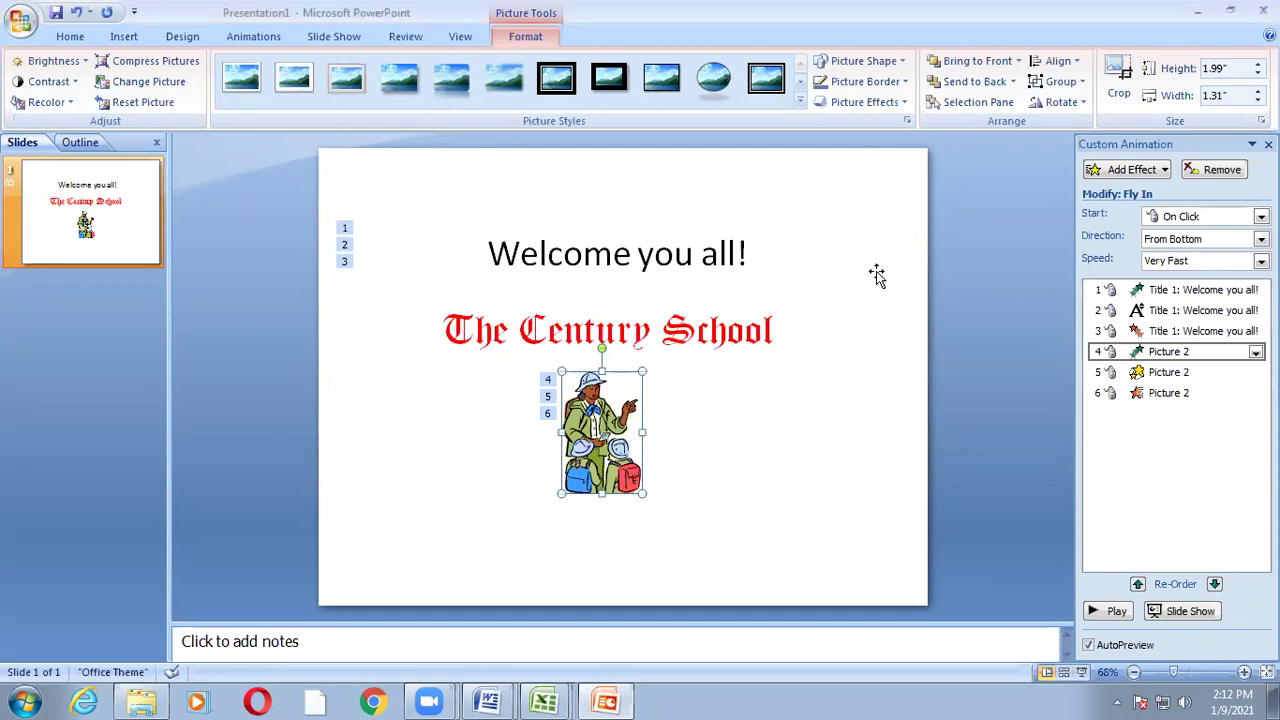
click(800, 280)
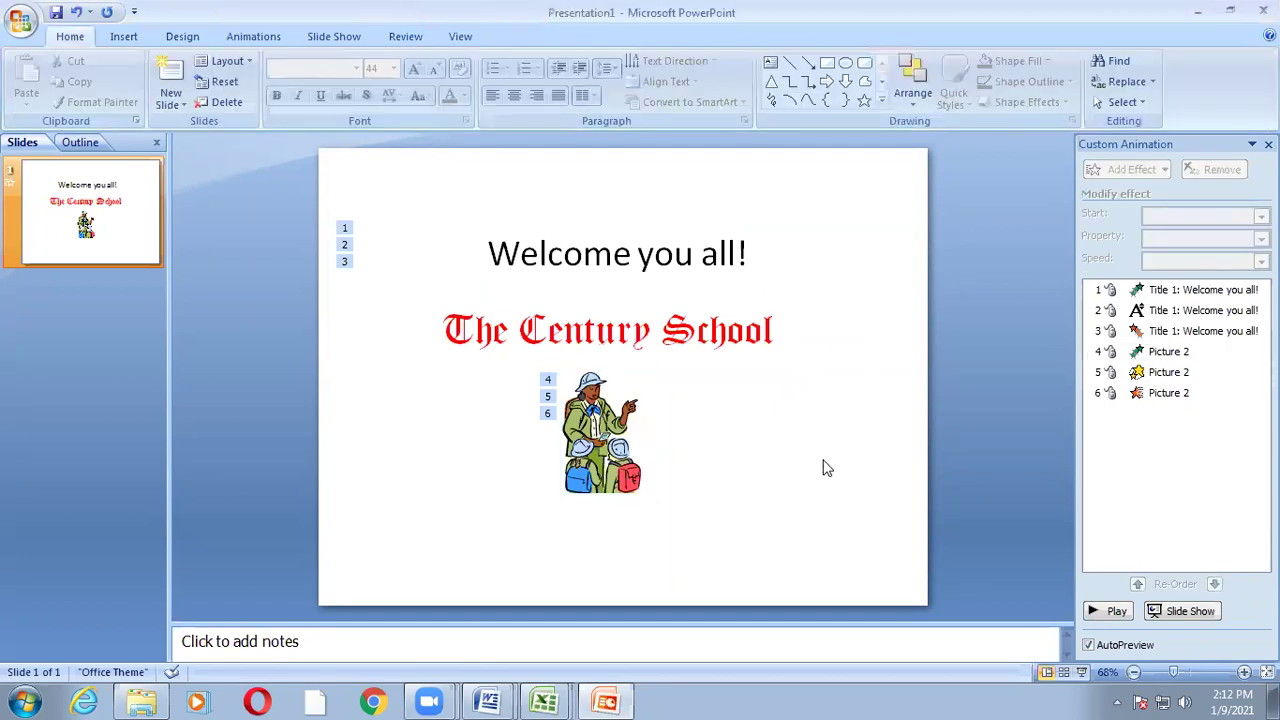
Shift the teacher picture left and insert the Wildlife video from Videos > Sample Videos.
drag(567, 424, 395, 419)
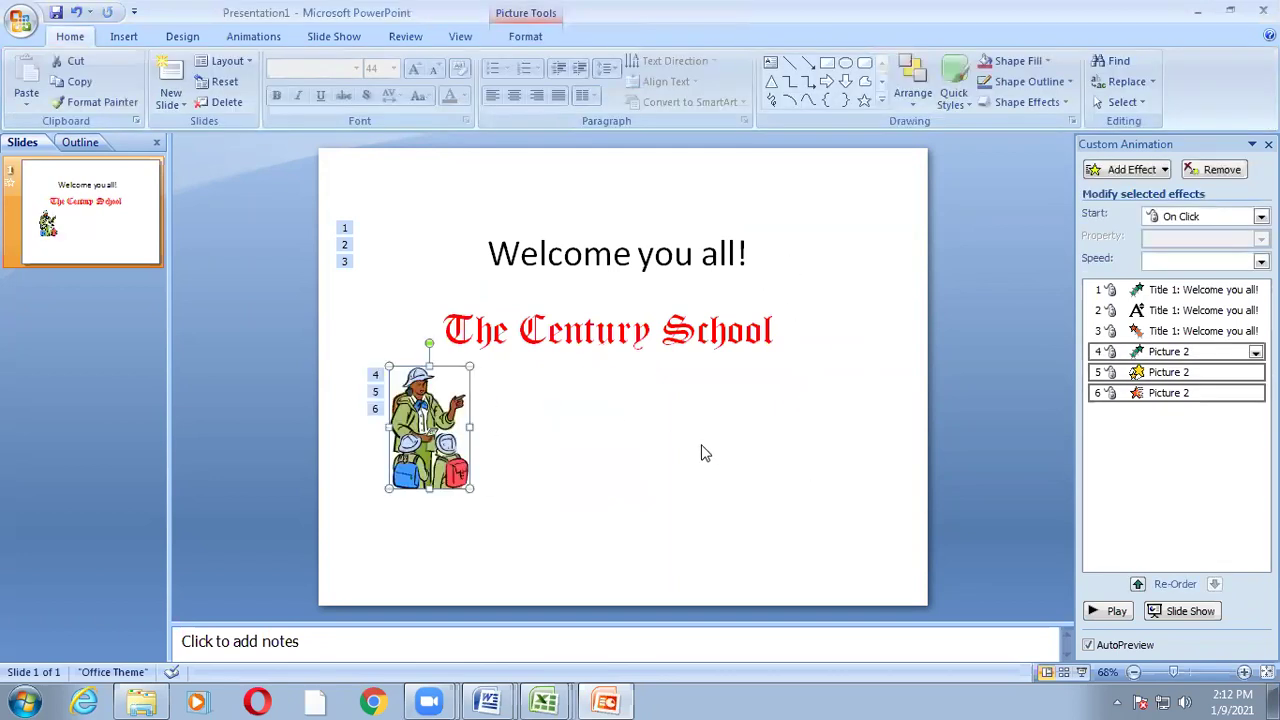
click(700, 451)
click(123, 37)
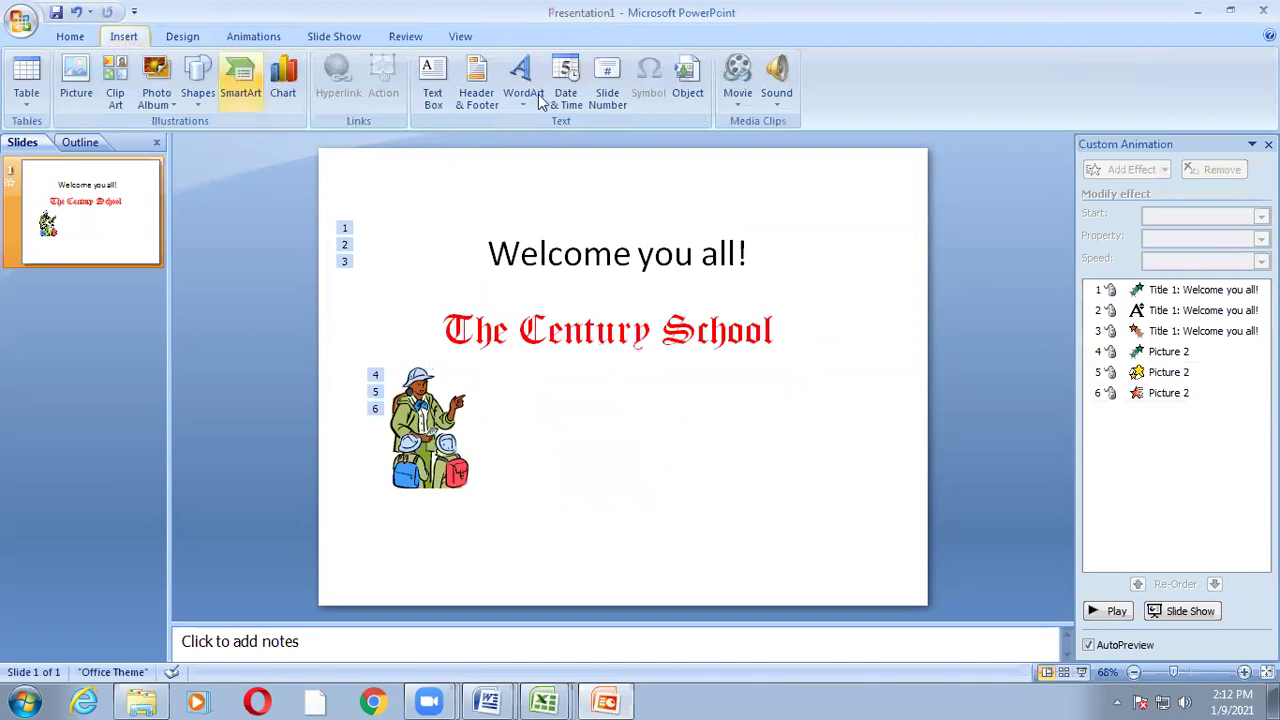
click(742, 103)
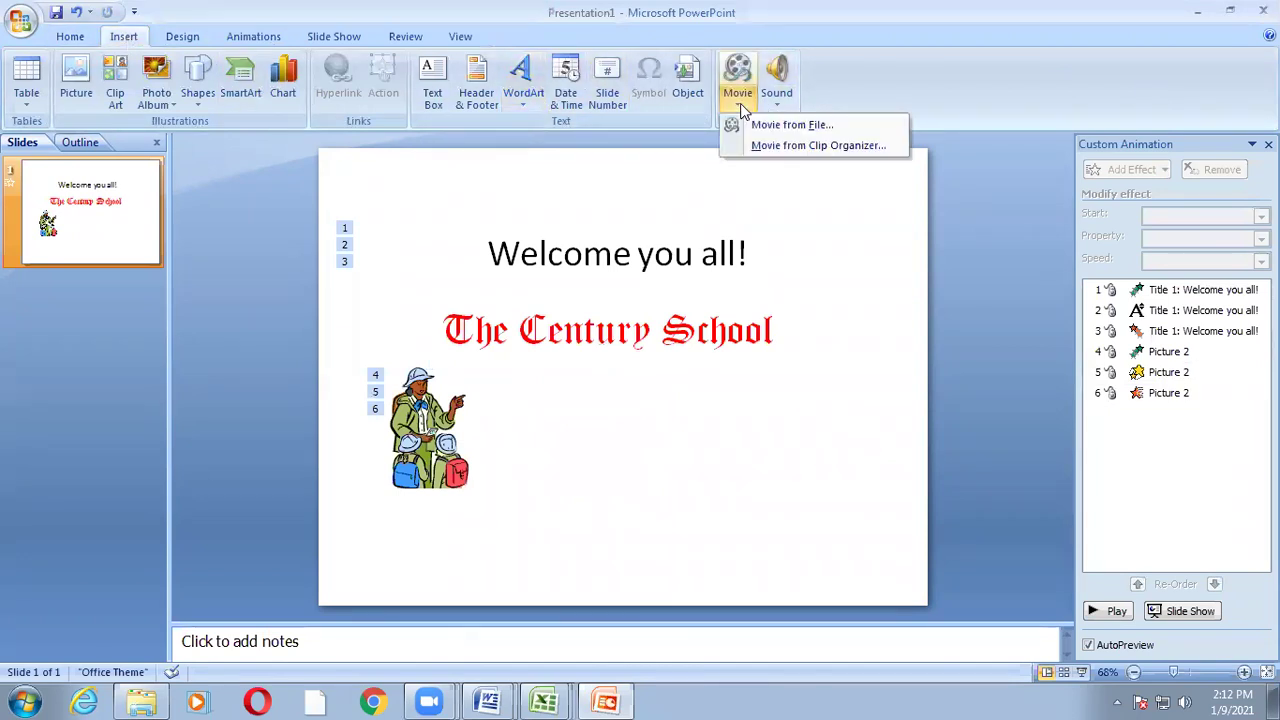
click(795, 127)
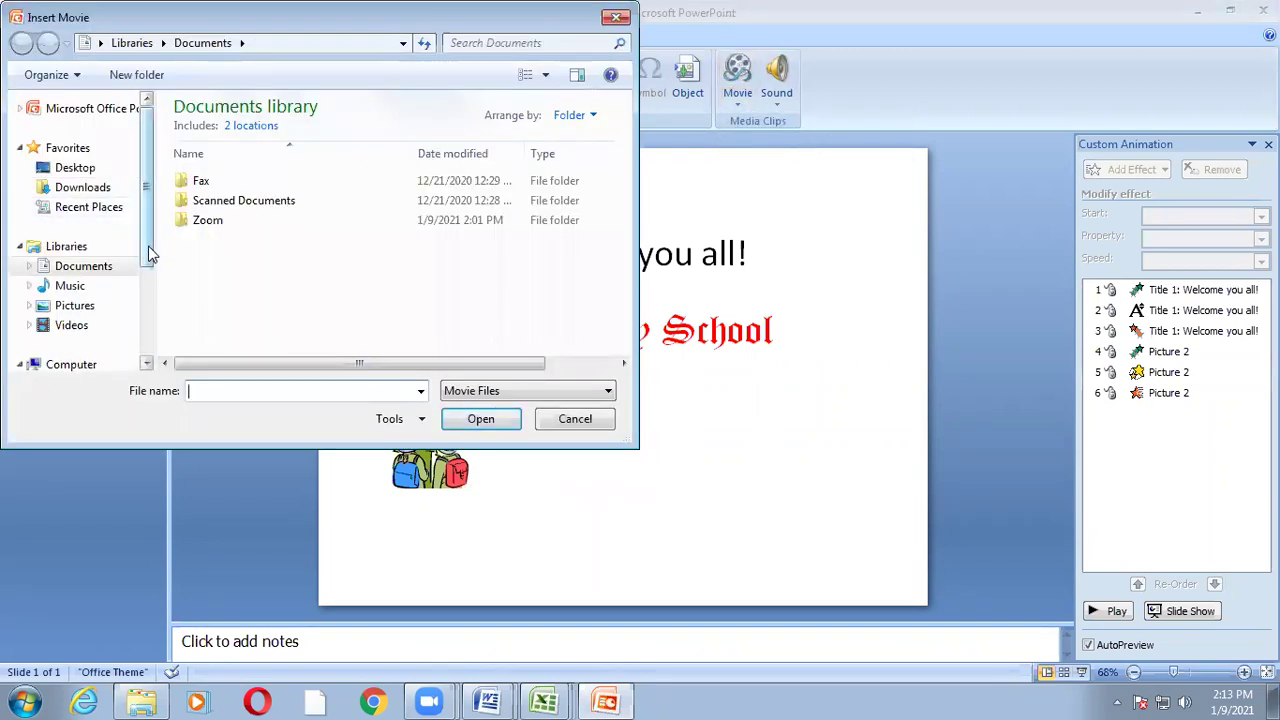
scroll(90, 250, down, 1)
click(84, 300)
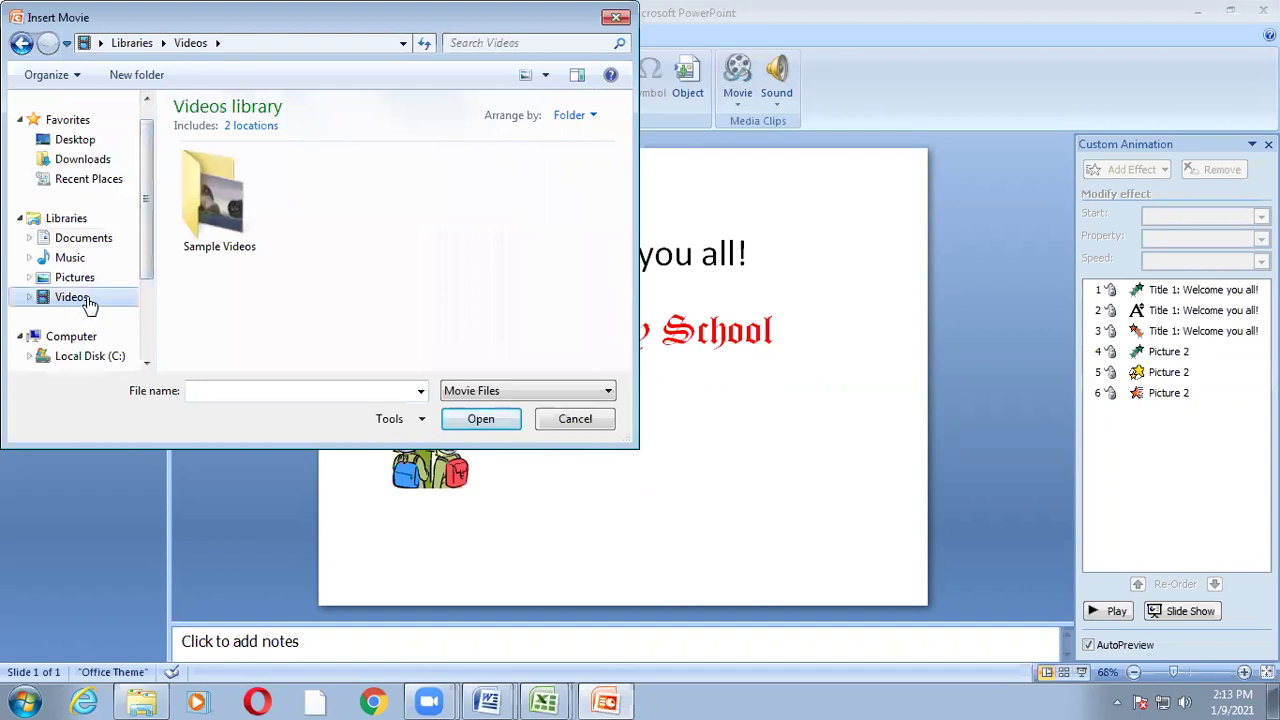
double_click(214, 201)
click(225, 191)
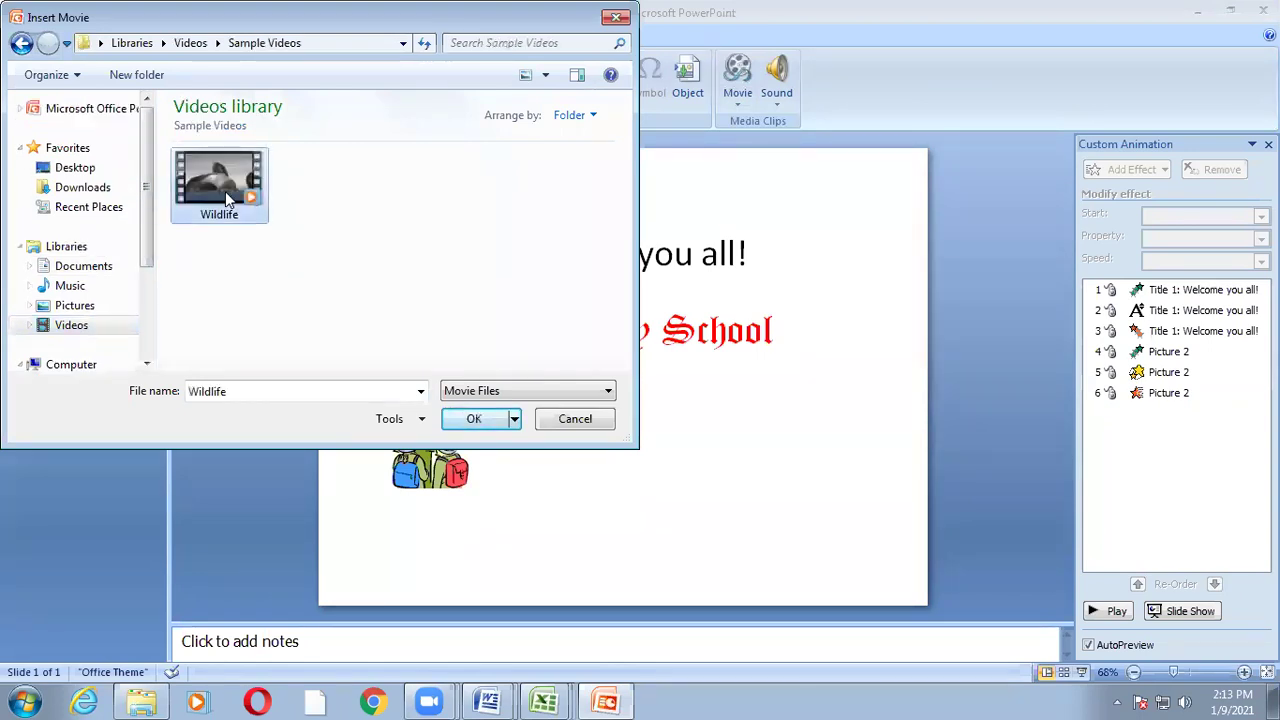
click(474, 418)
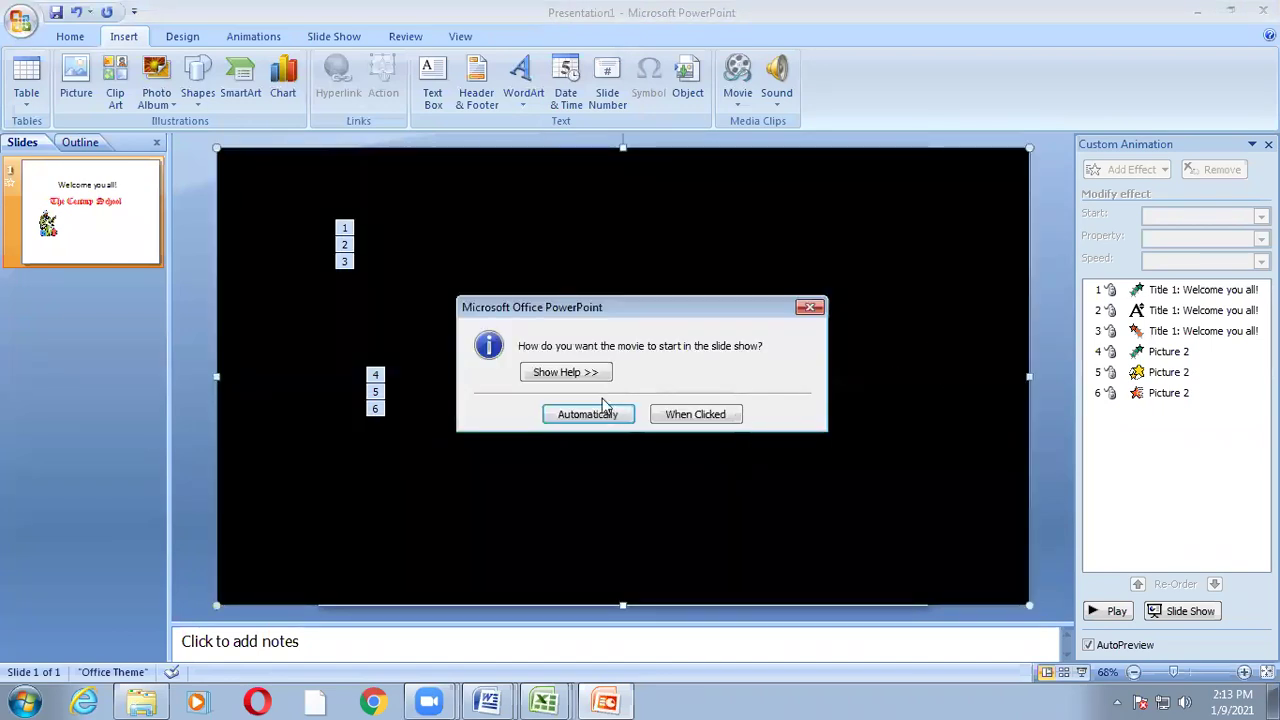
Set the movie to start when clicked and roughly place it right of the clip art.
click(695, 414)
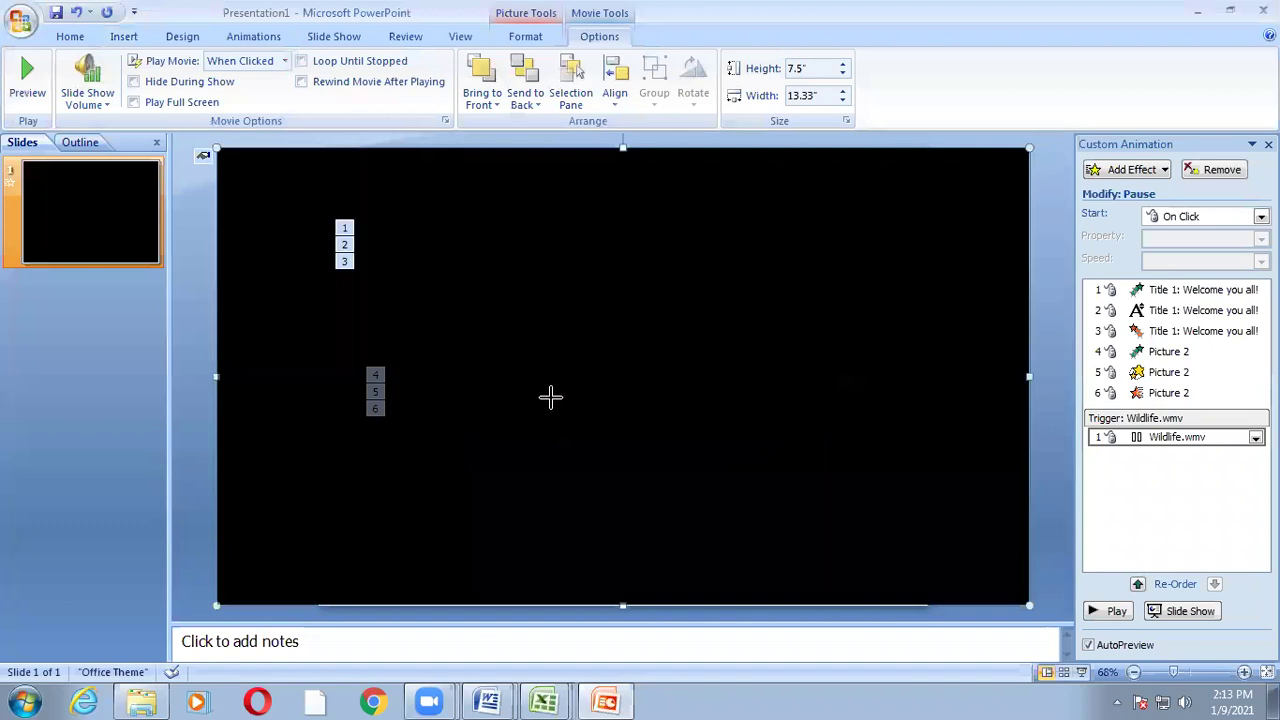
drag(1030, 148, 540, 424)
drag(456, 462, 728, 420)
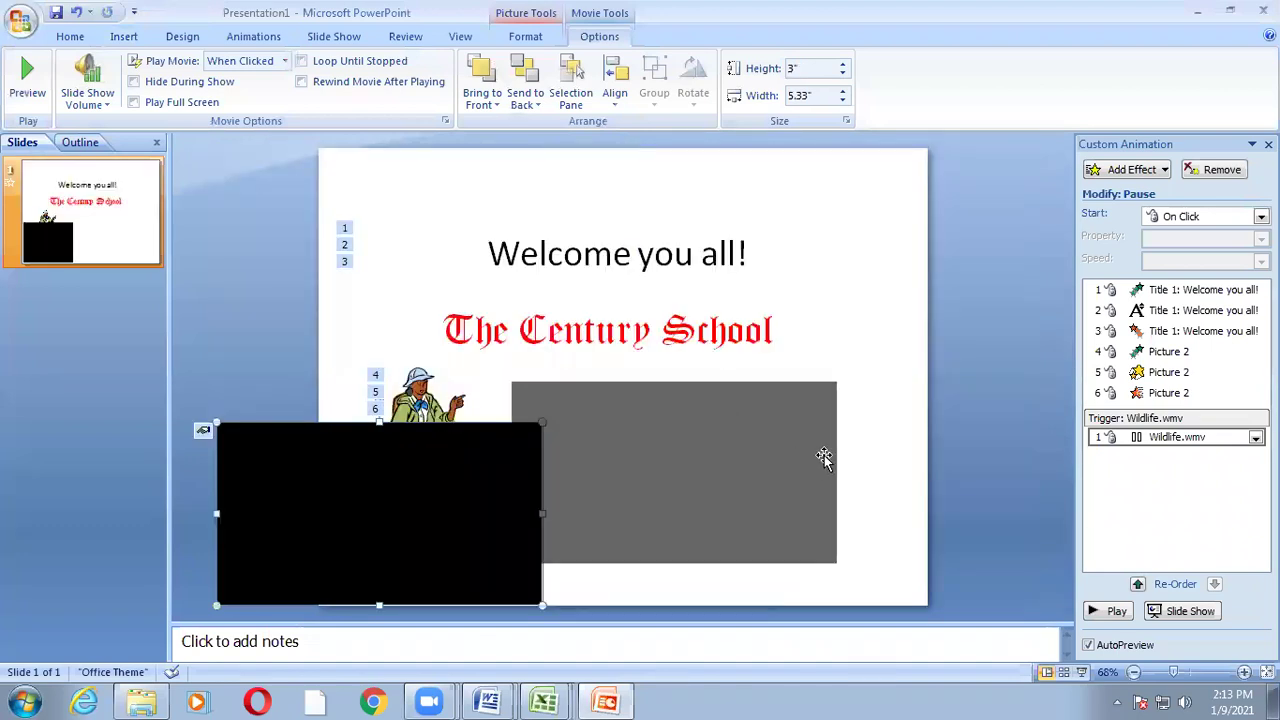
click(852, 366)
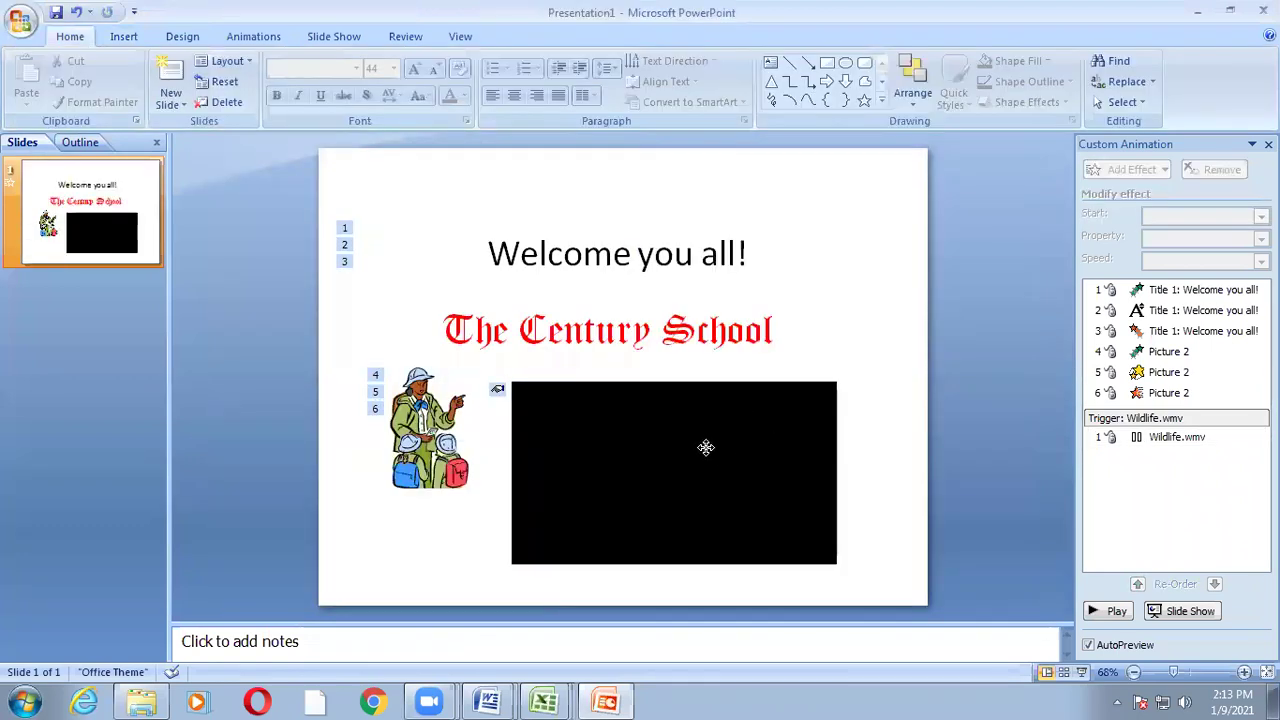
Enlarge the video to 3.33" × 5.92" and nudge it beside the clip art.
click(706, 447)
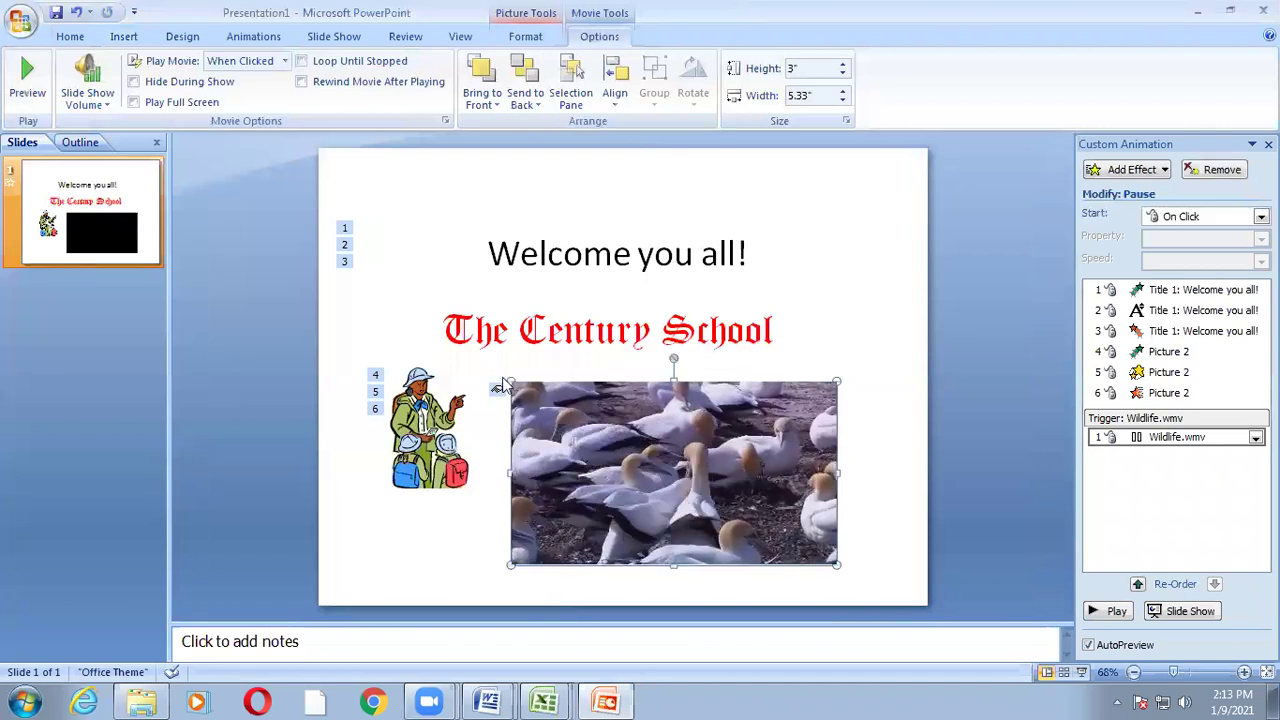
drag(505, 377, 476, 362)
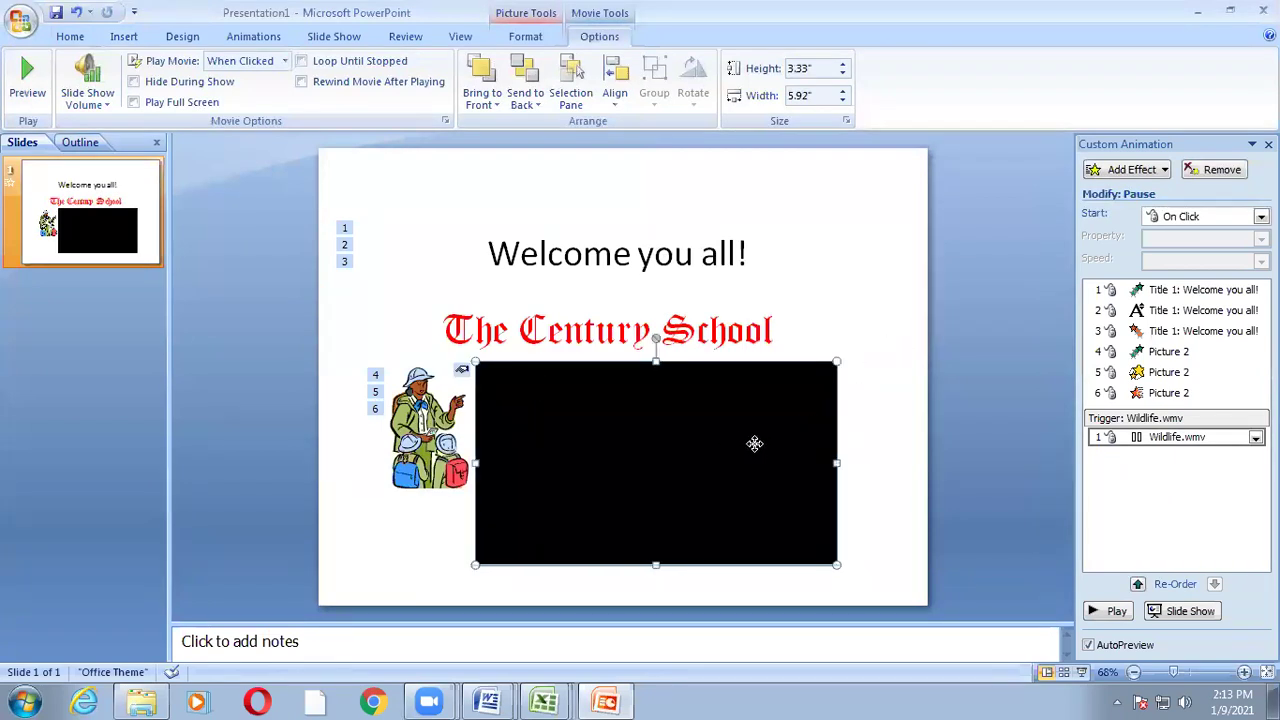
drag(754, 443, 779, 443)
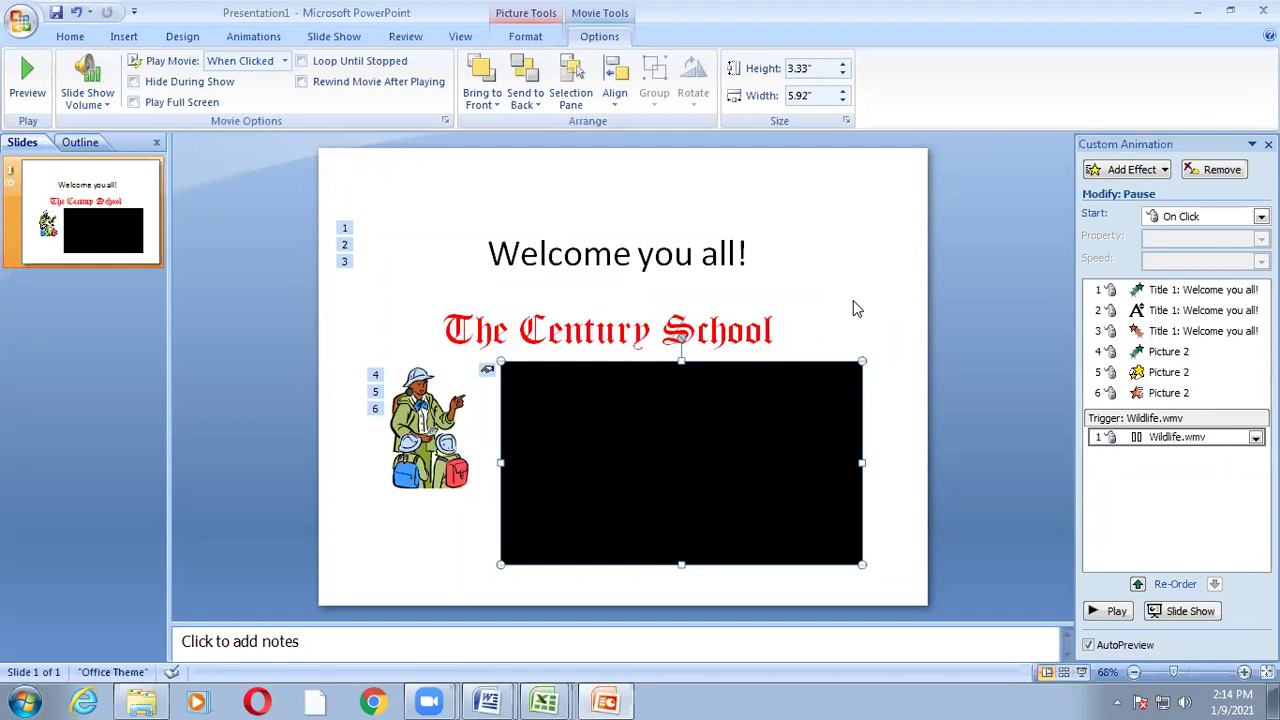
click(855, 309)
click(751, 434)
click(828, 322)
Insert the Sleep Away song from Music > Sample Music as a sound from file.
click(126, 38)
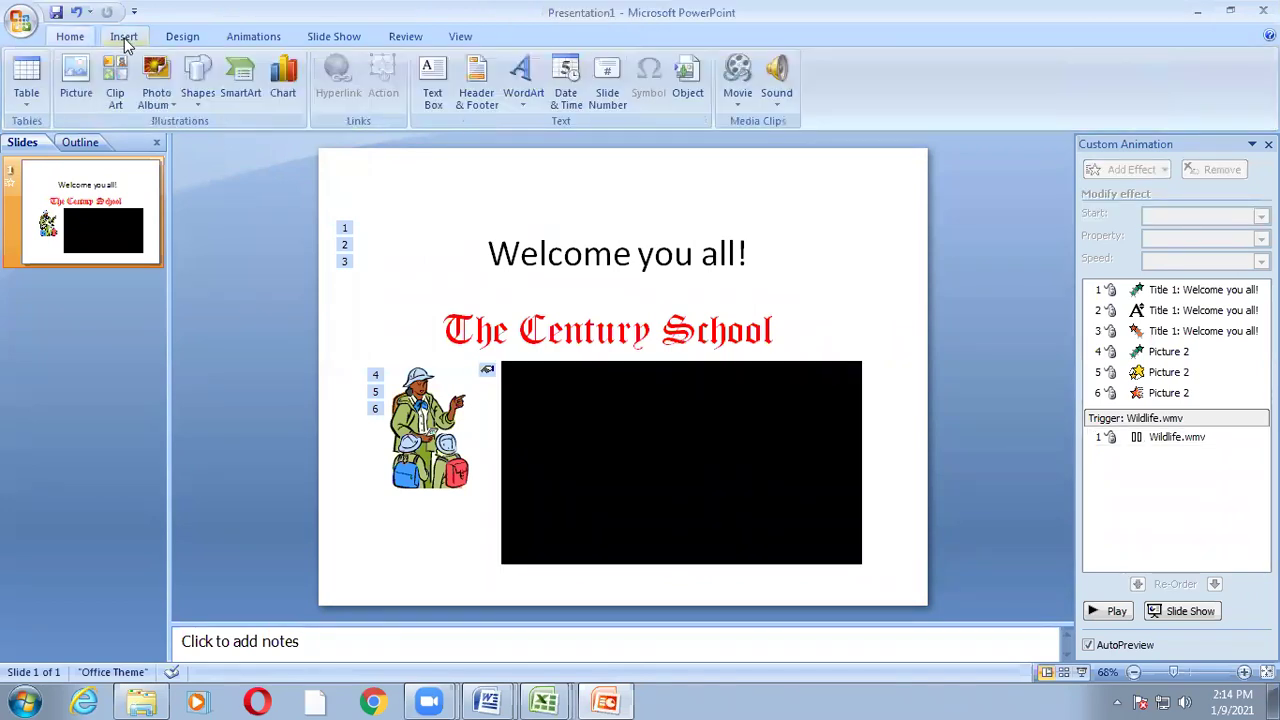
click(779, 100)
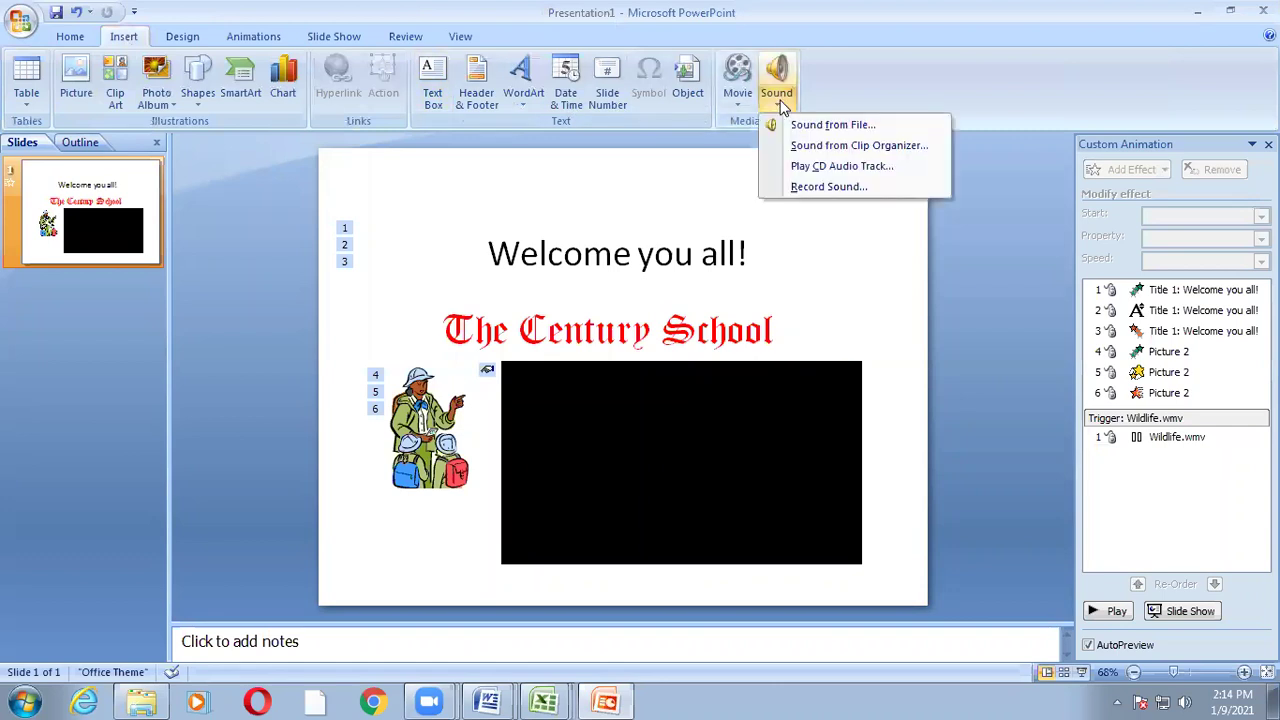
click(838, 126)
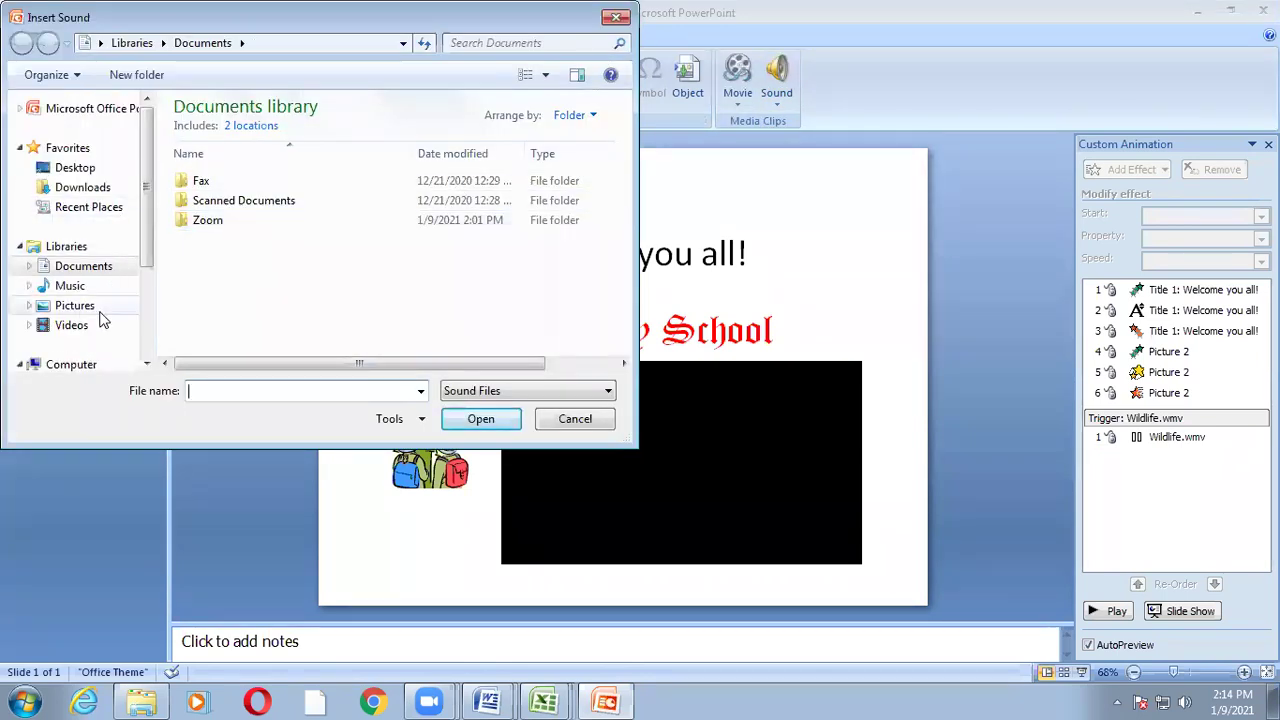
click(100, 307)
click(97, 328)
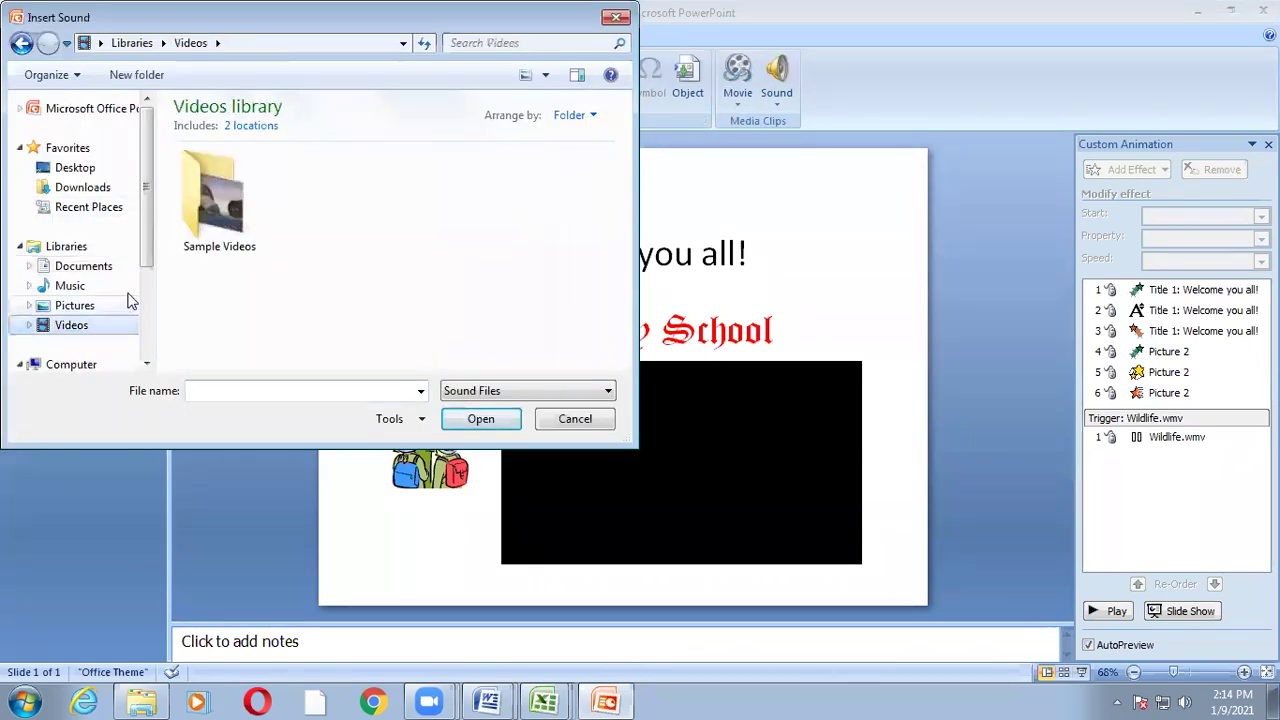
click(146, 364)
scroll(105, 240, up, 1)
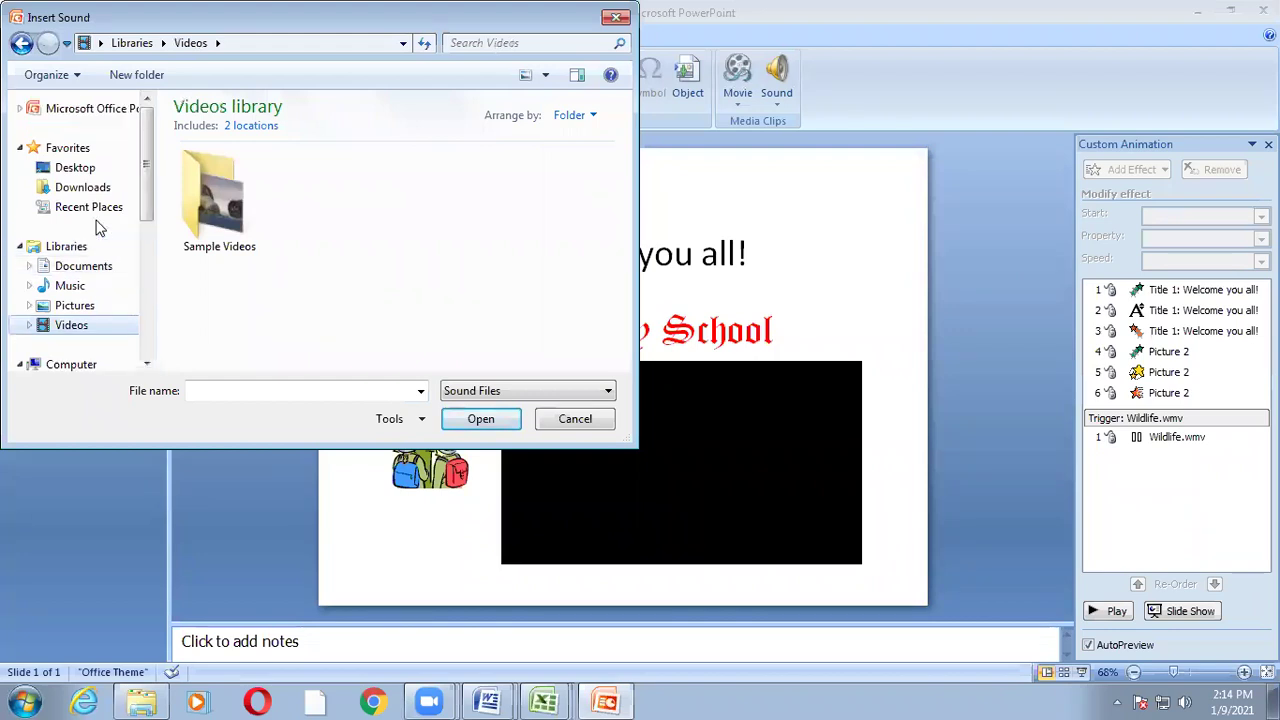
click(100, 287)
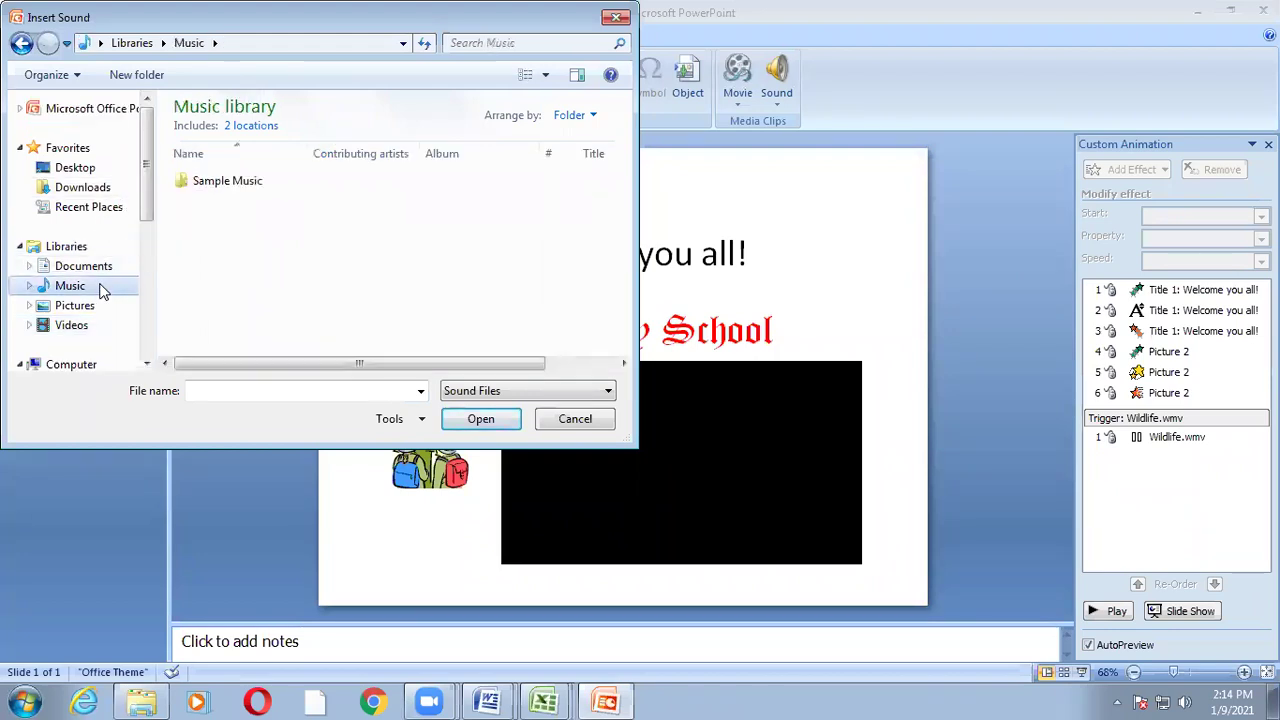
double_click(231, 180)
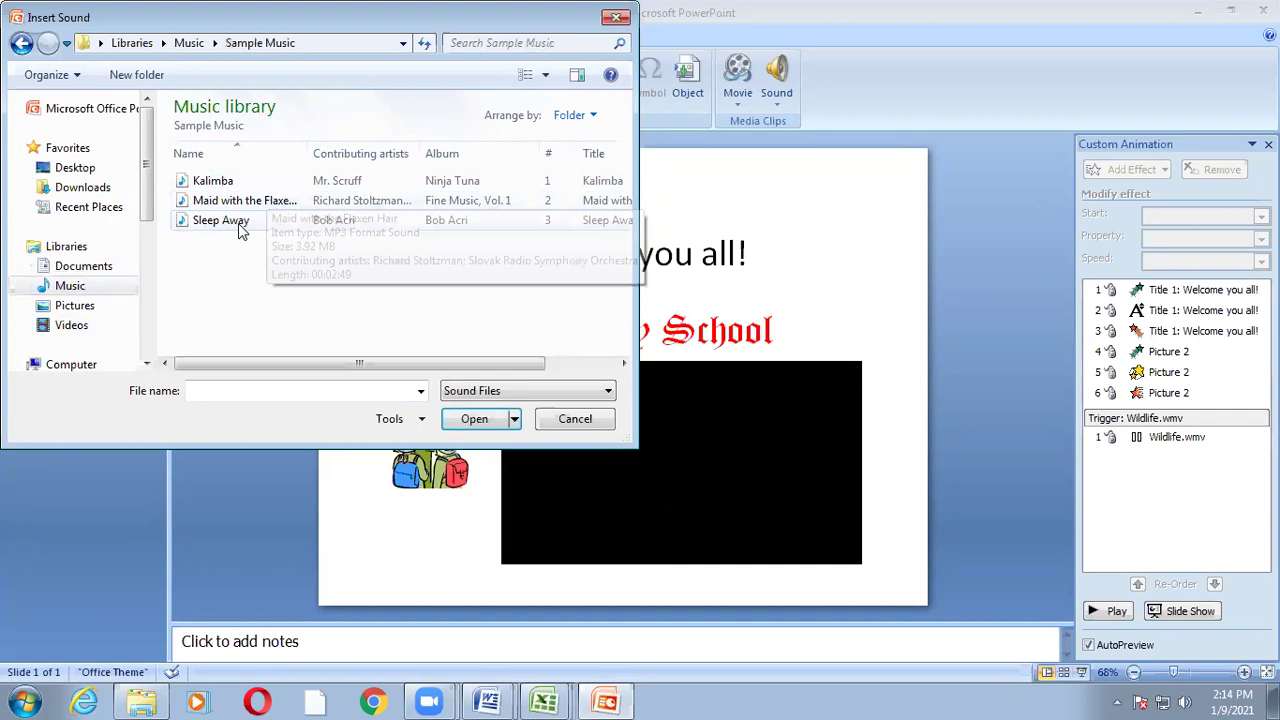
click(232, 221)
click(476, 419)
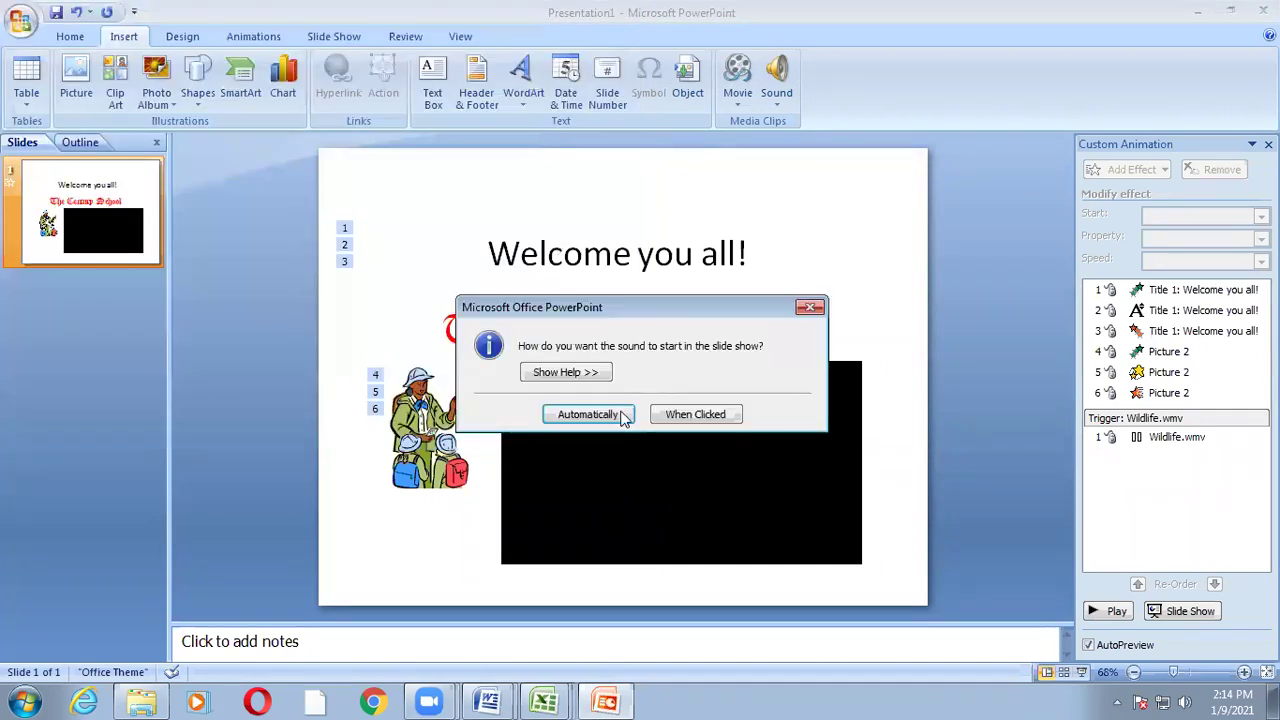
Make Sleep Away play when clicked and place its speaker icon beside the title.
click(695, 414)
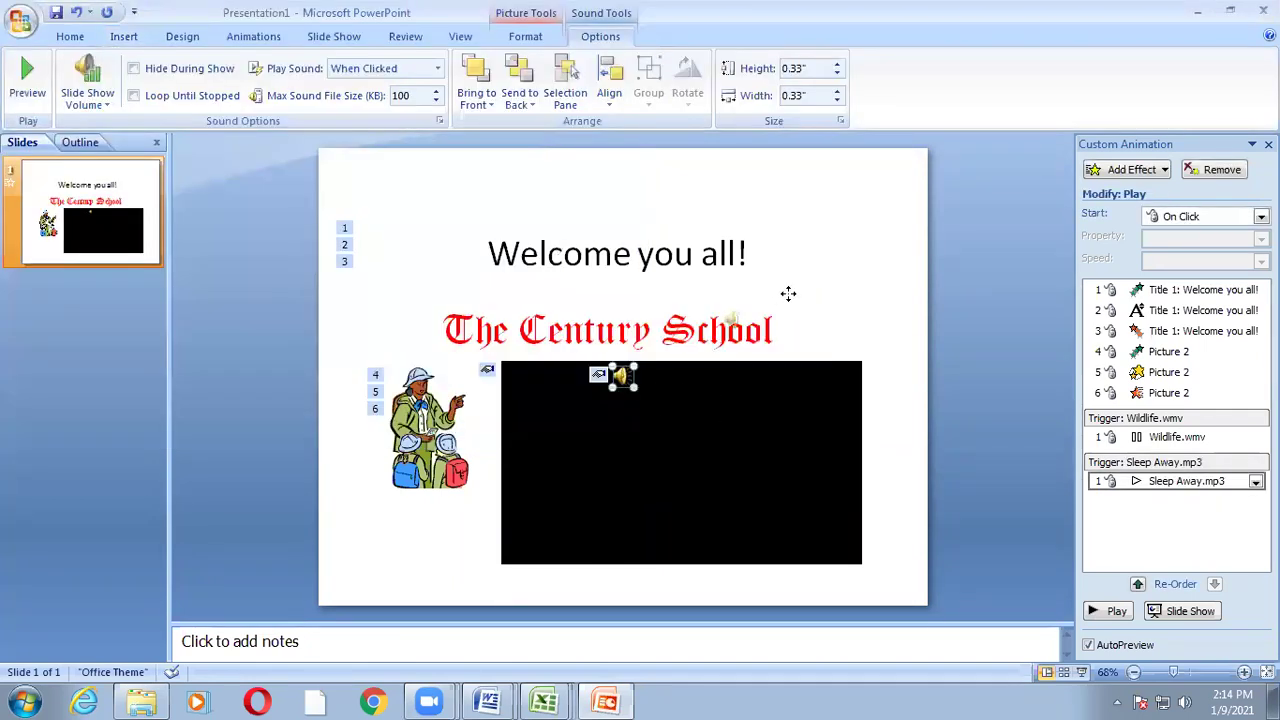
drag(831, 288, 824, 402)
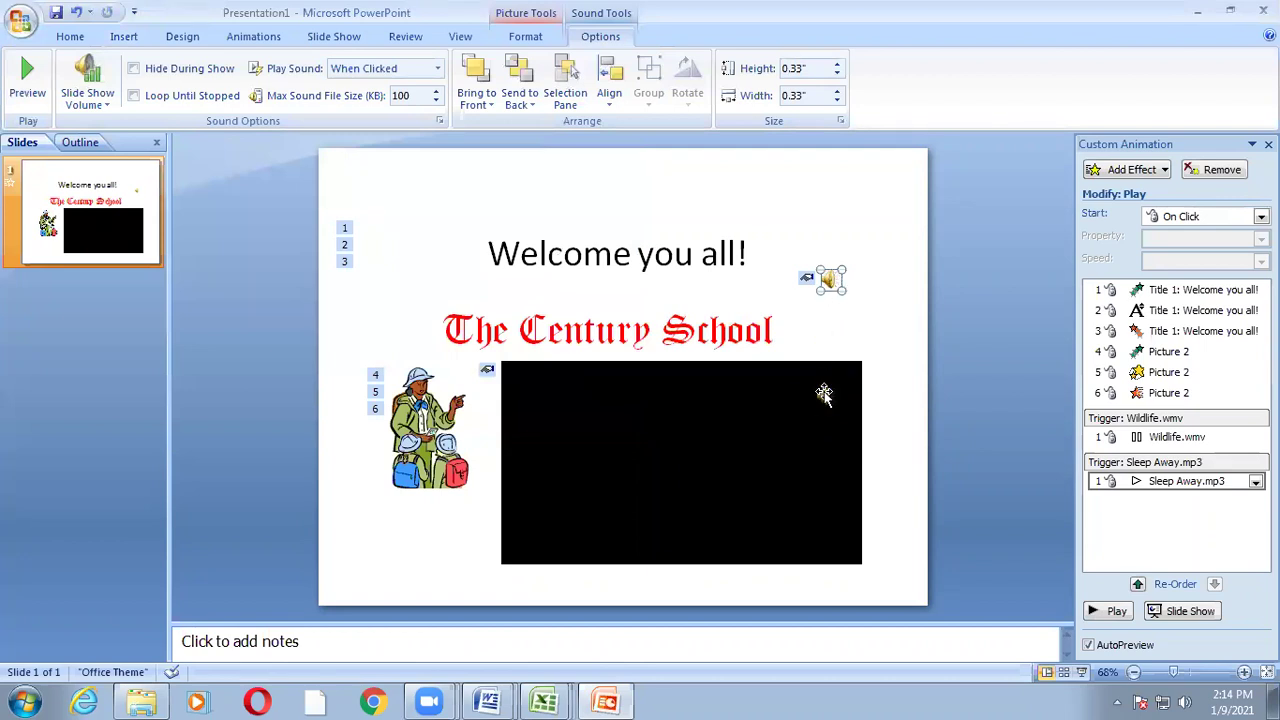
mouse_move(838, 322)
mouse_down()
mouse_move(848, 296)
mouse_move(876, 314)
mouse_up()
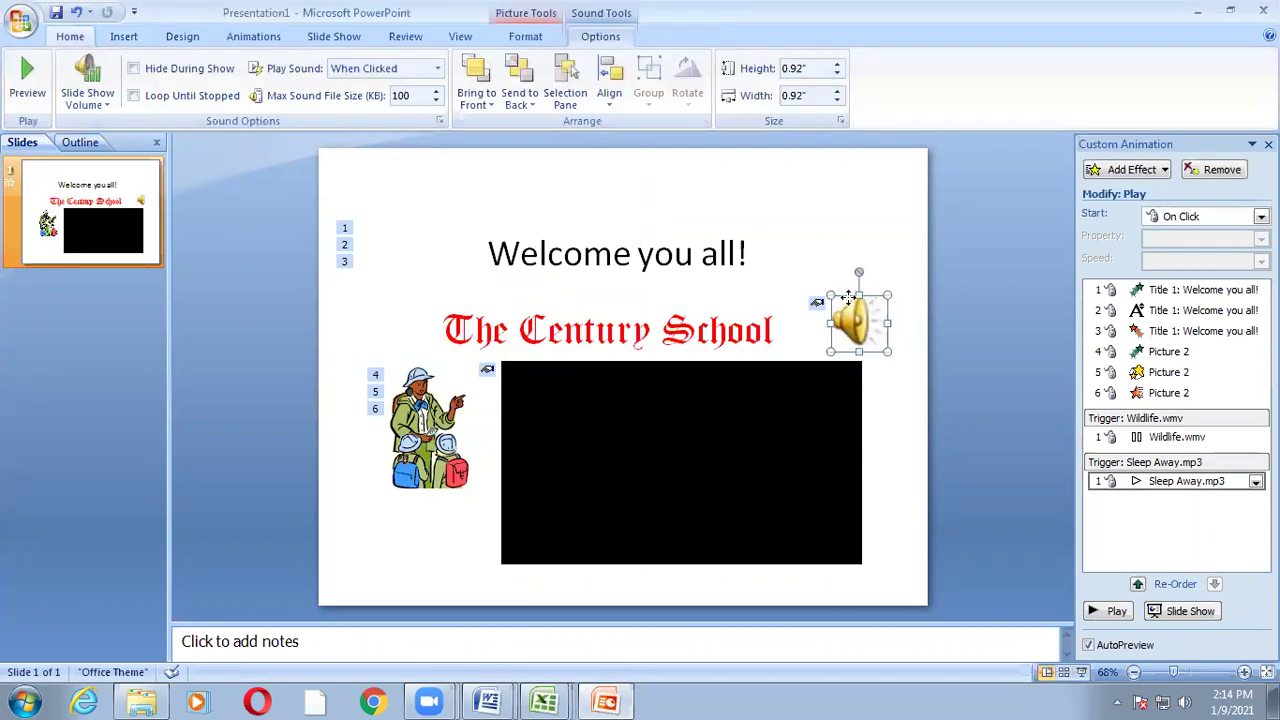
click(872, 387)
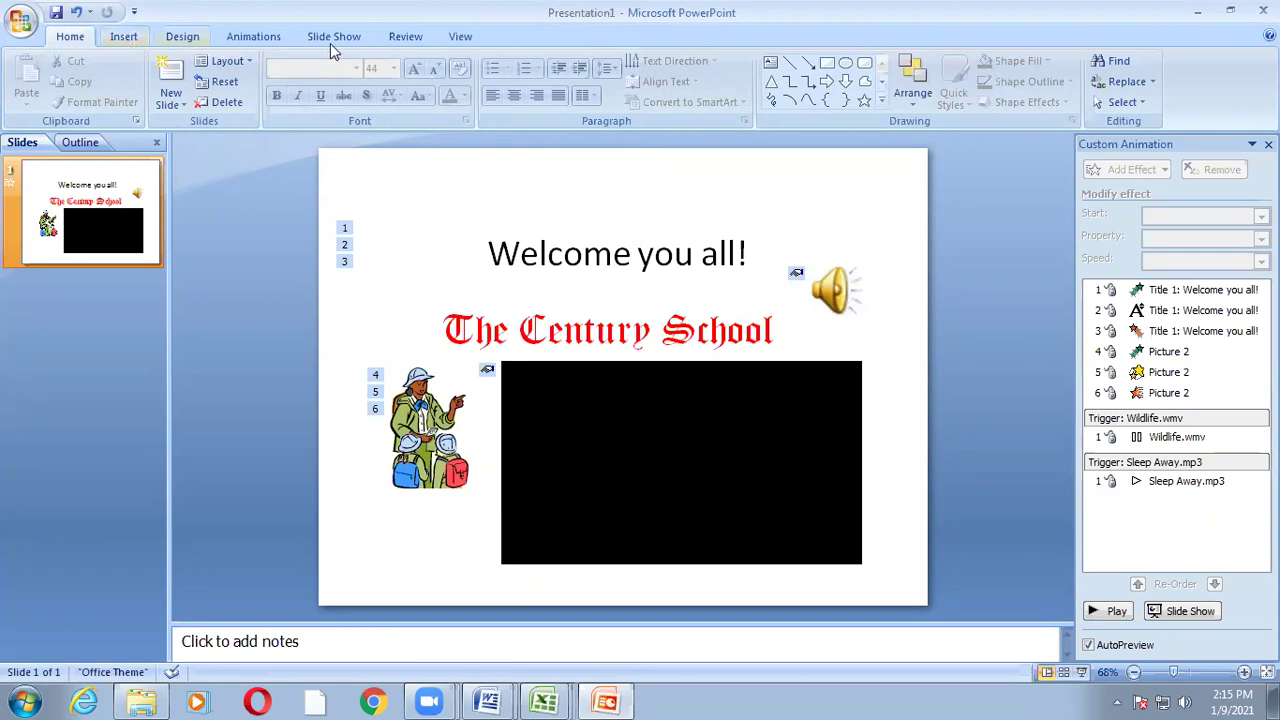
key(F5)
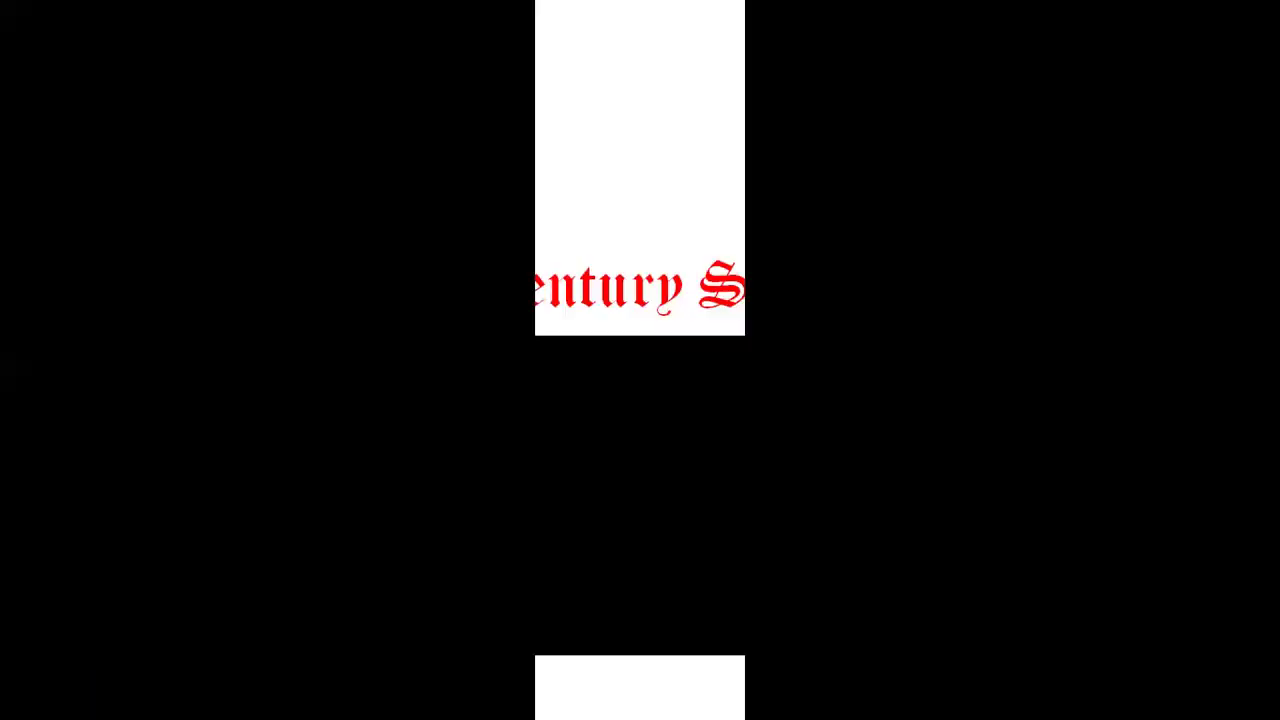
click(424, 127)
click(987, 225)
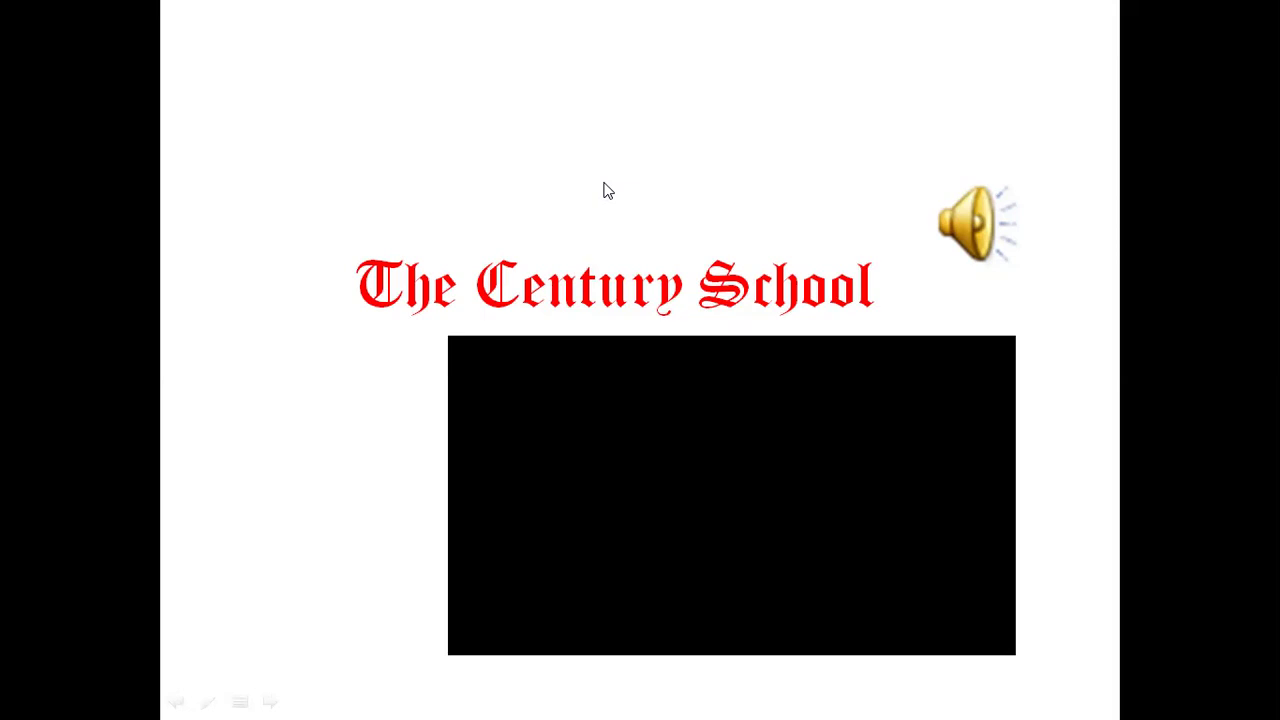
click(681, 493)
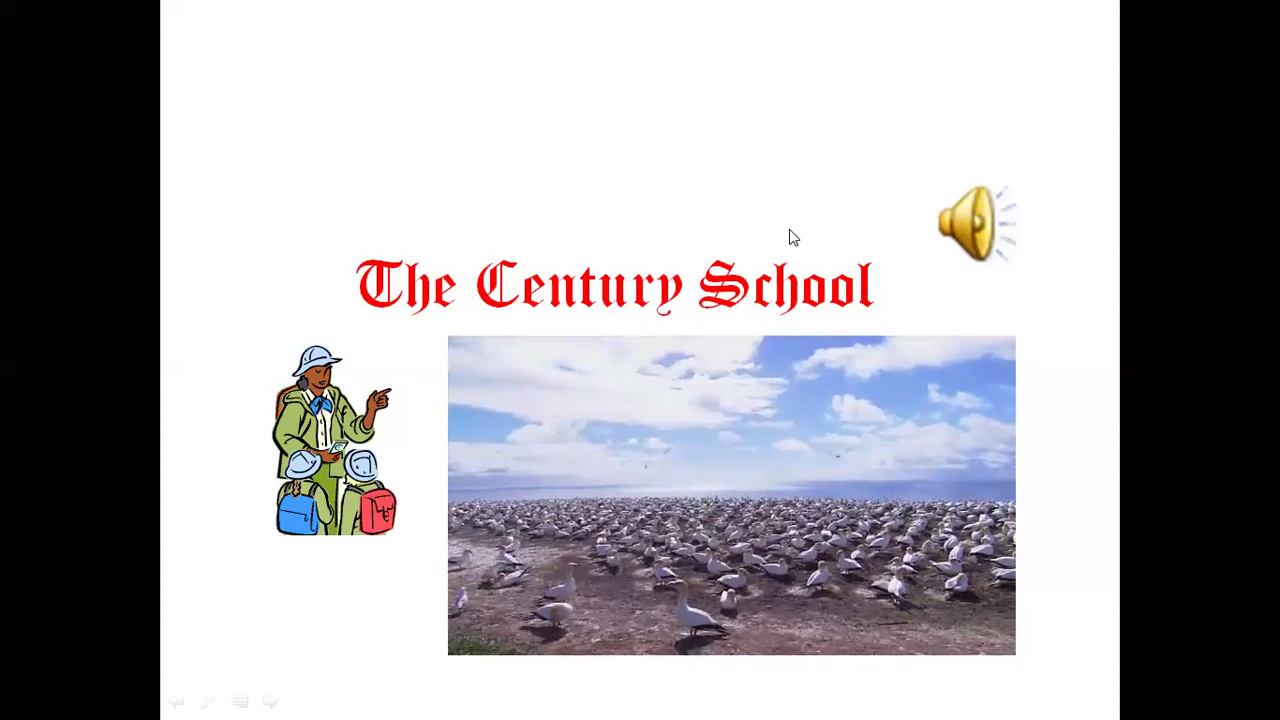
key(Escape)
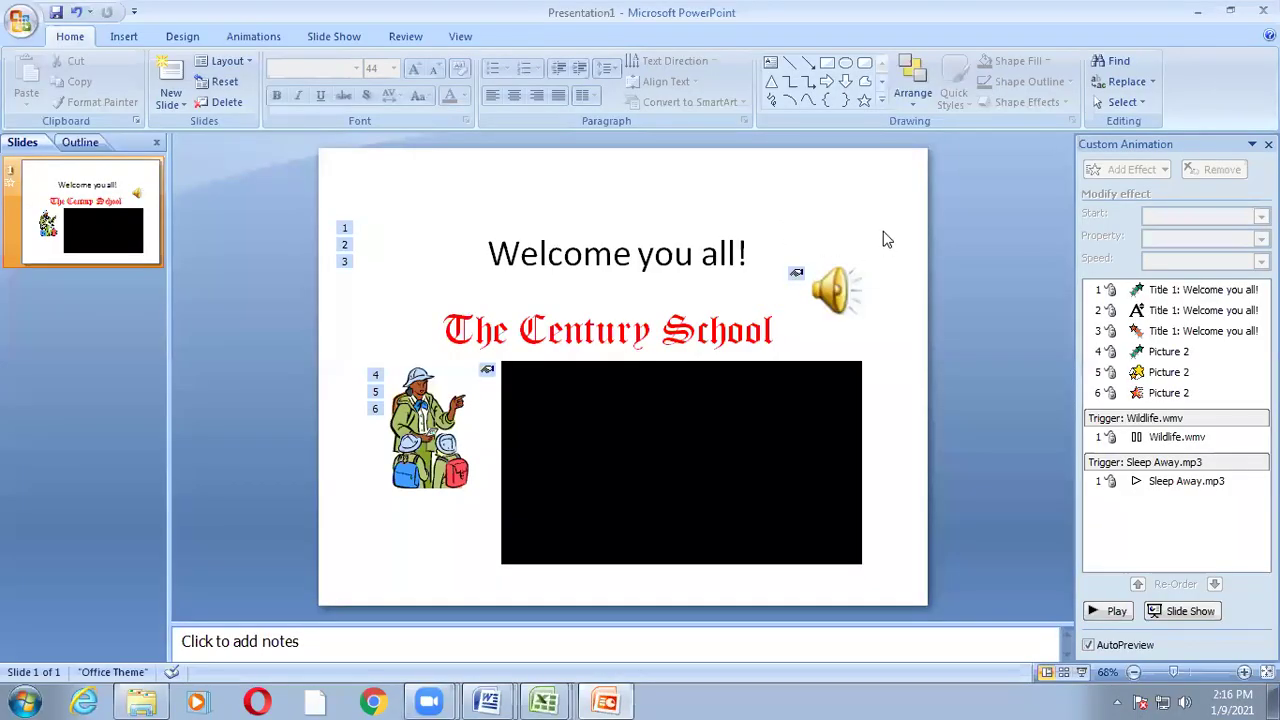
Place the Sleep Away speaker icon right after the title and choose Record Sound.
mouse_move(843, 303)
mouse_down()
mouse_move(833, 285)
mouse_move(795, 297)
mouse_up()
click(877, 307)
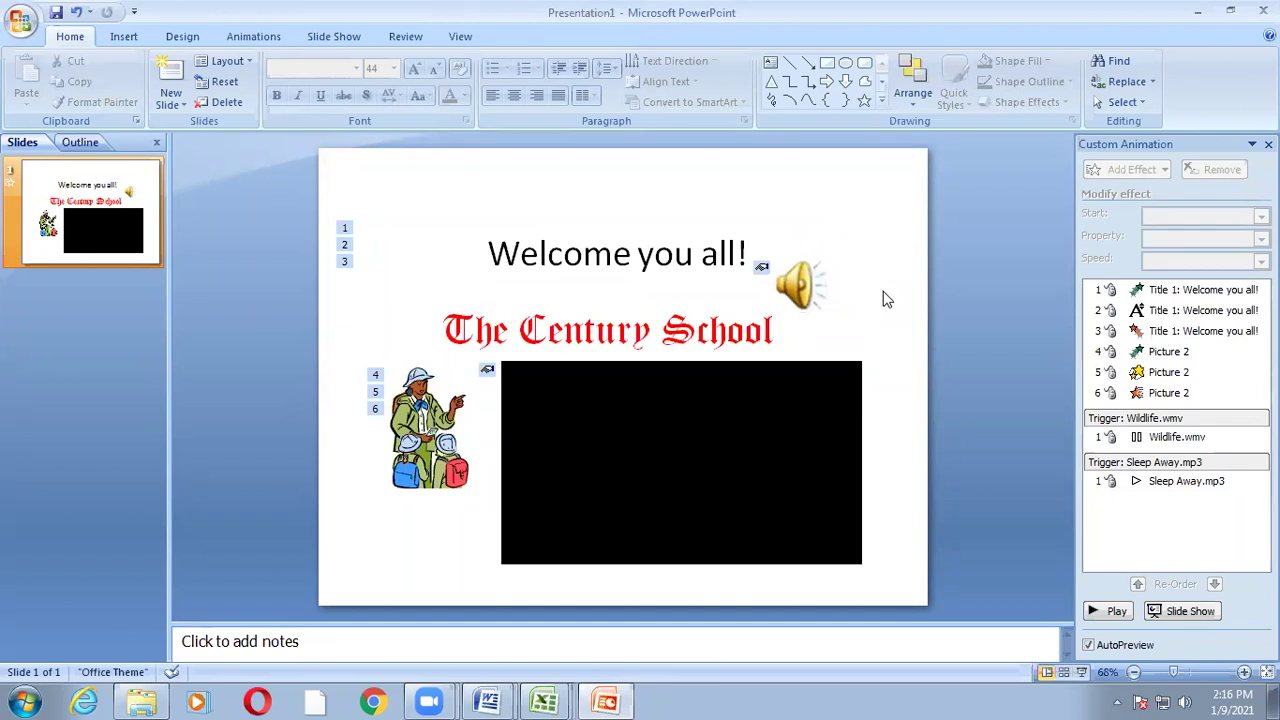
click(127, 38)
click(778, 100)
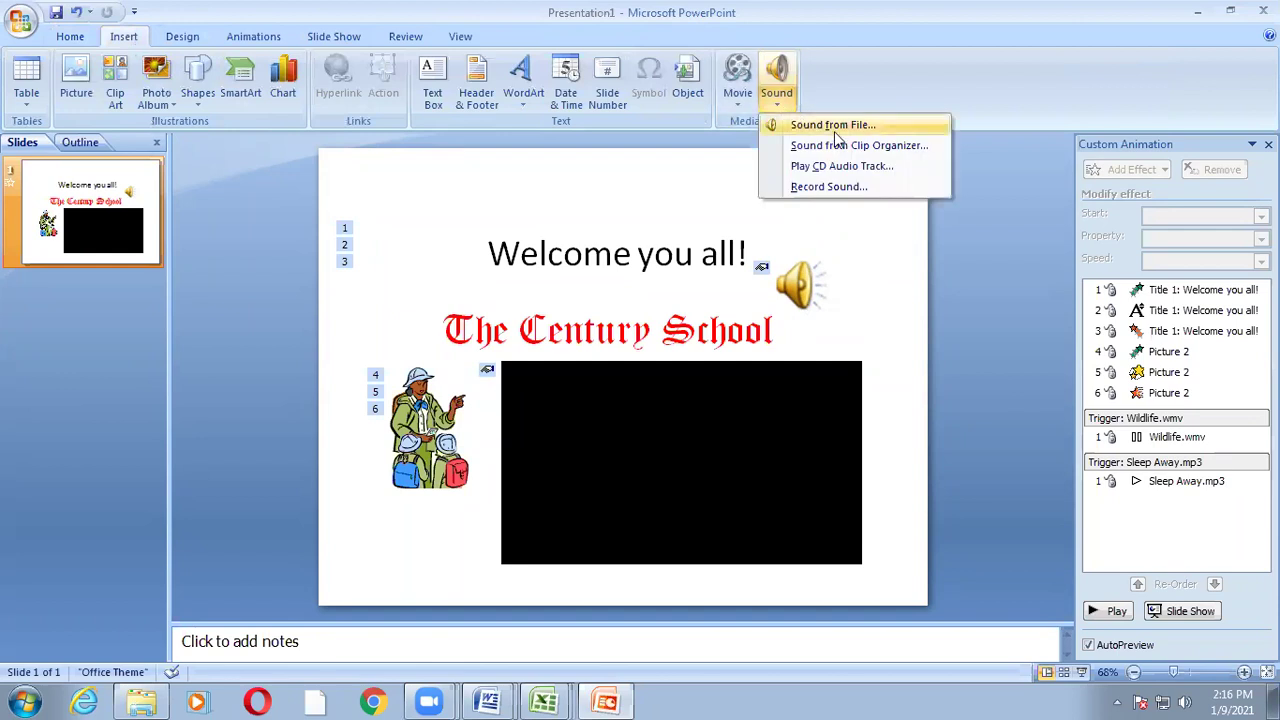
click(828, 187)
Record a 21.8-second narration, add it, and drag its icon to the title's top left.
drag(506, 429, 570, 191)
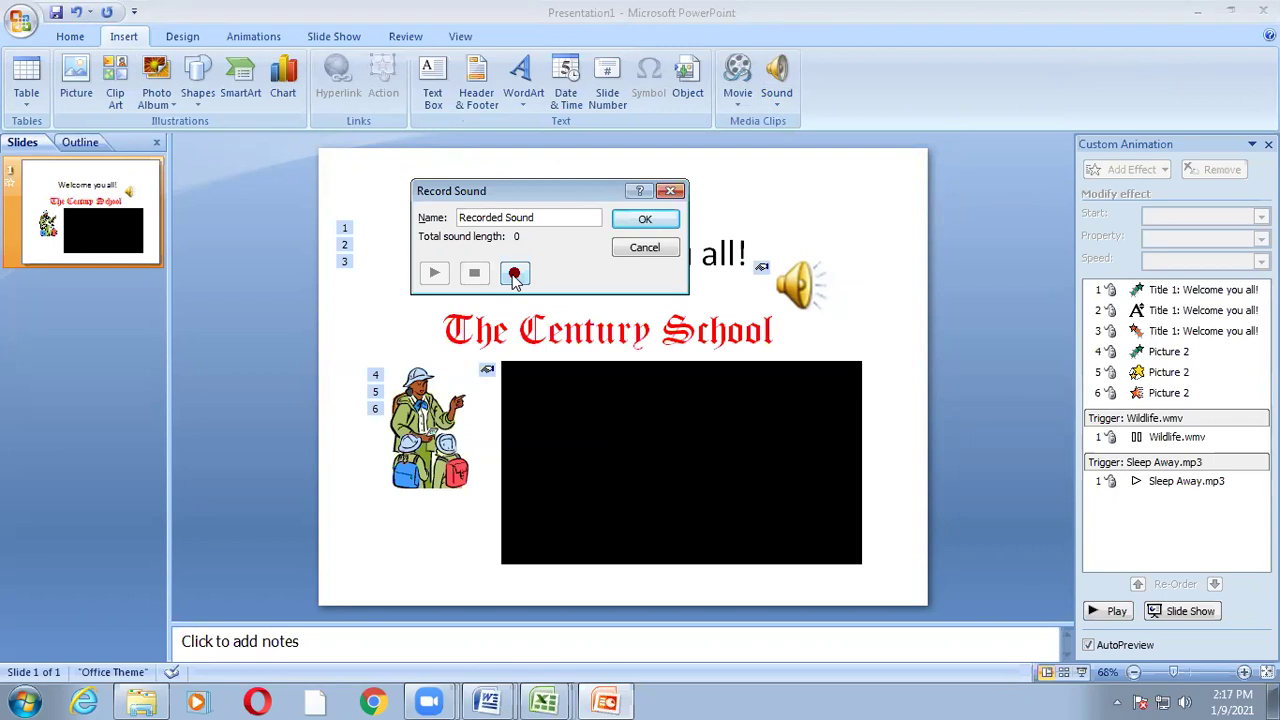
click(514, 275)
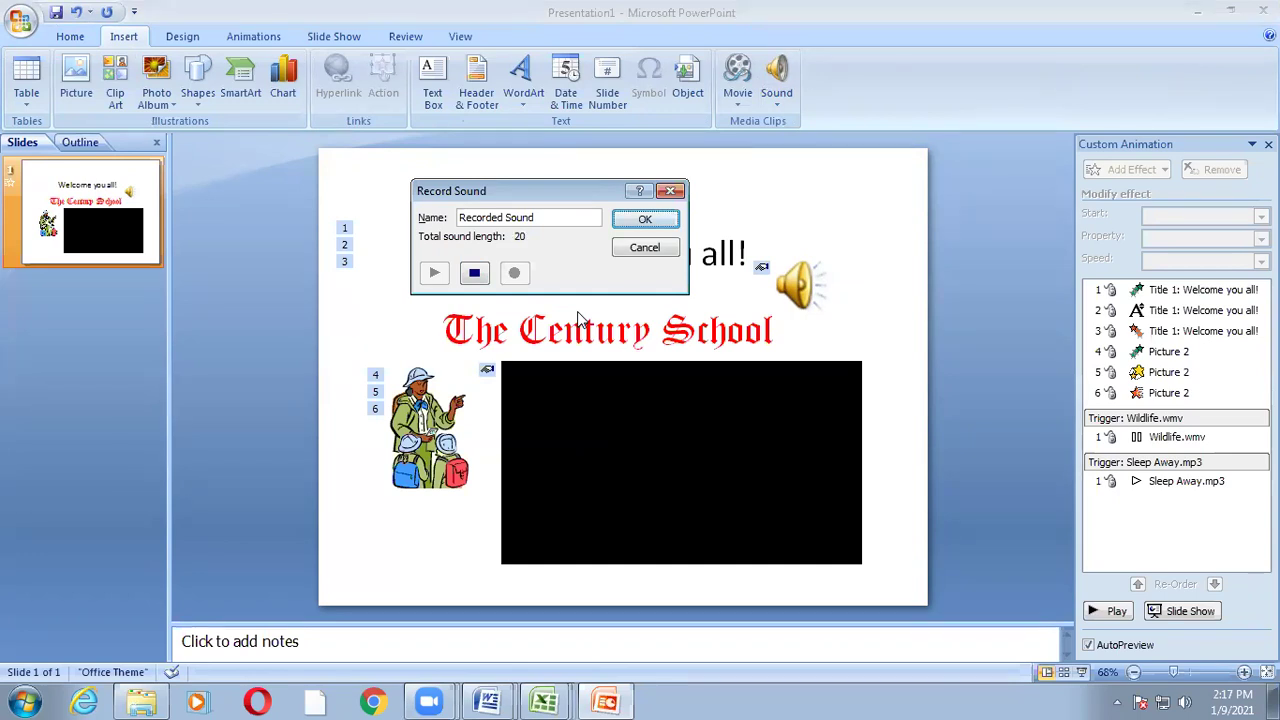
click(474, 274)
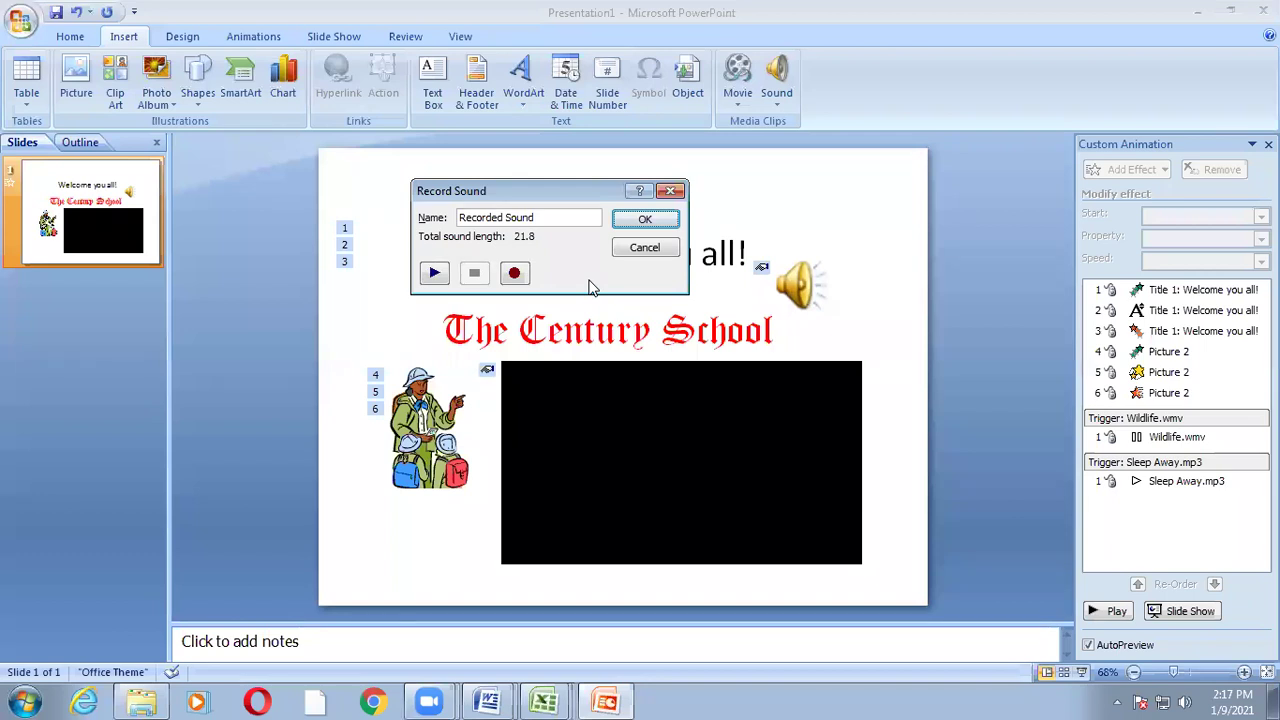
click(645, 219)
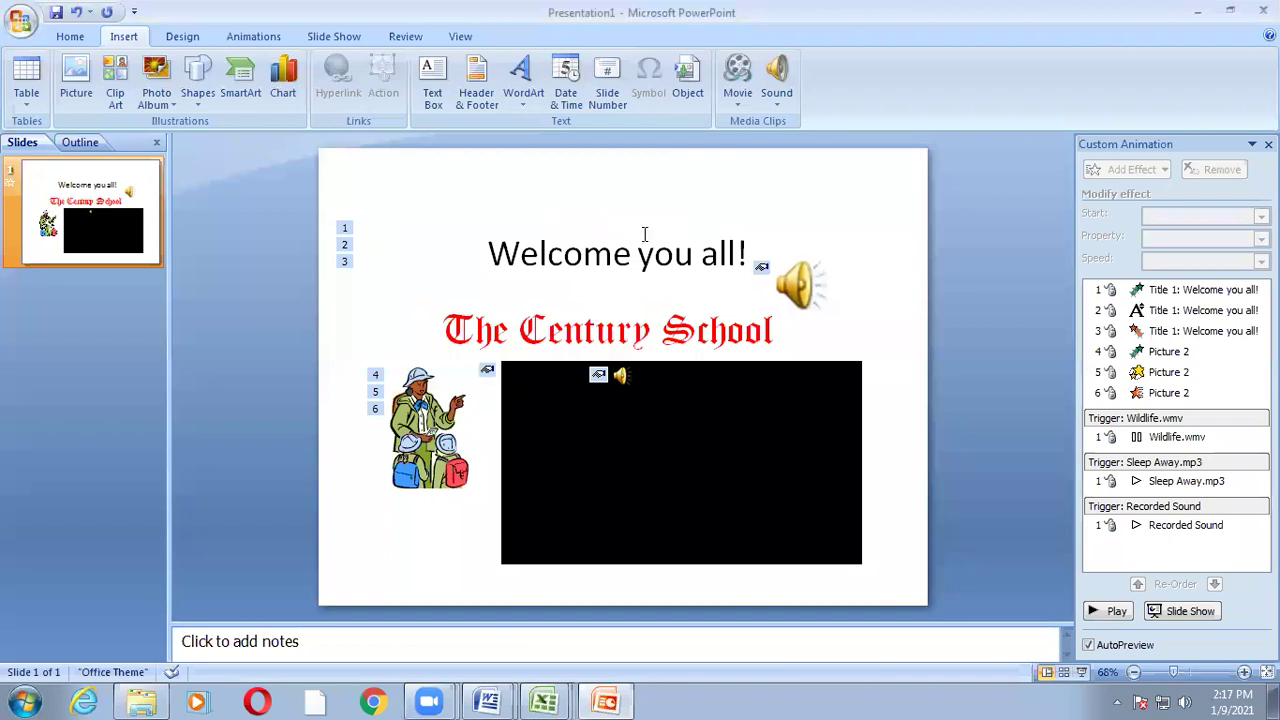
drag(620, 376, 440, 228)
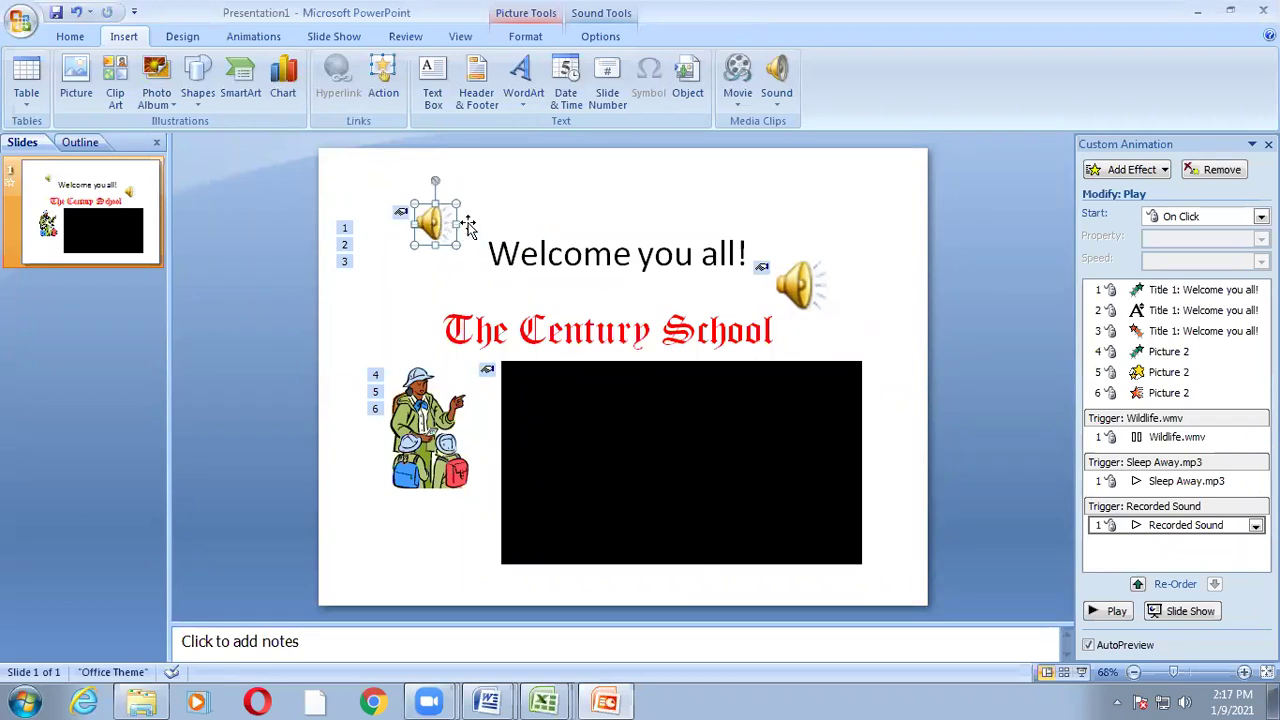
click(513, 219)
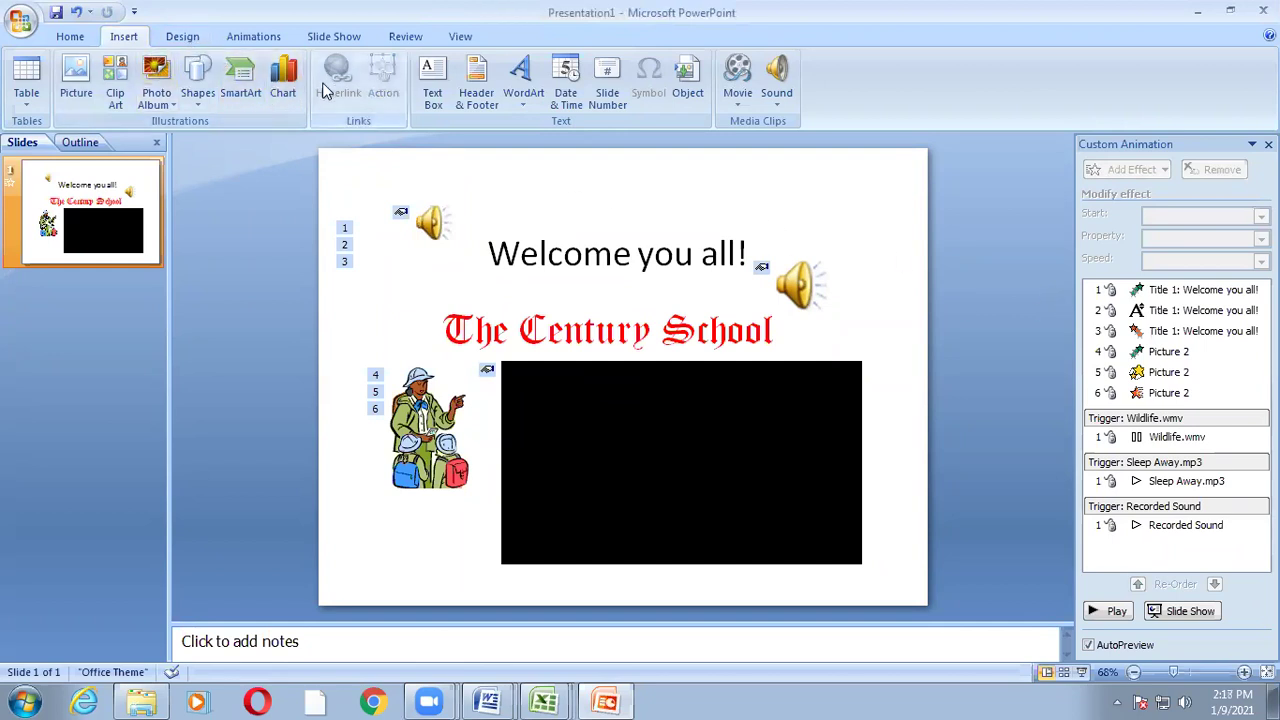
Start the slide show with F5 to test the sounds and bring up the taskbar.
key(F5)
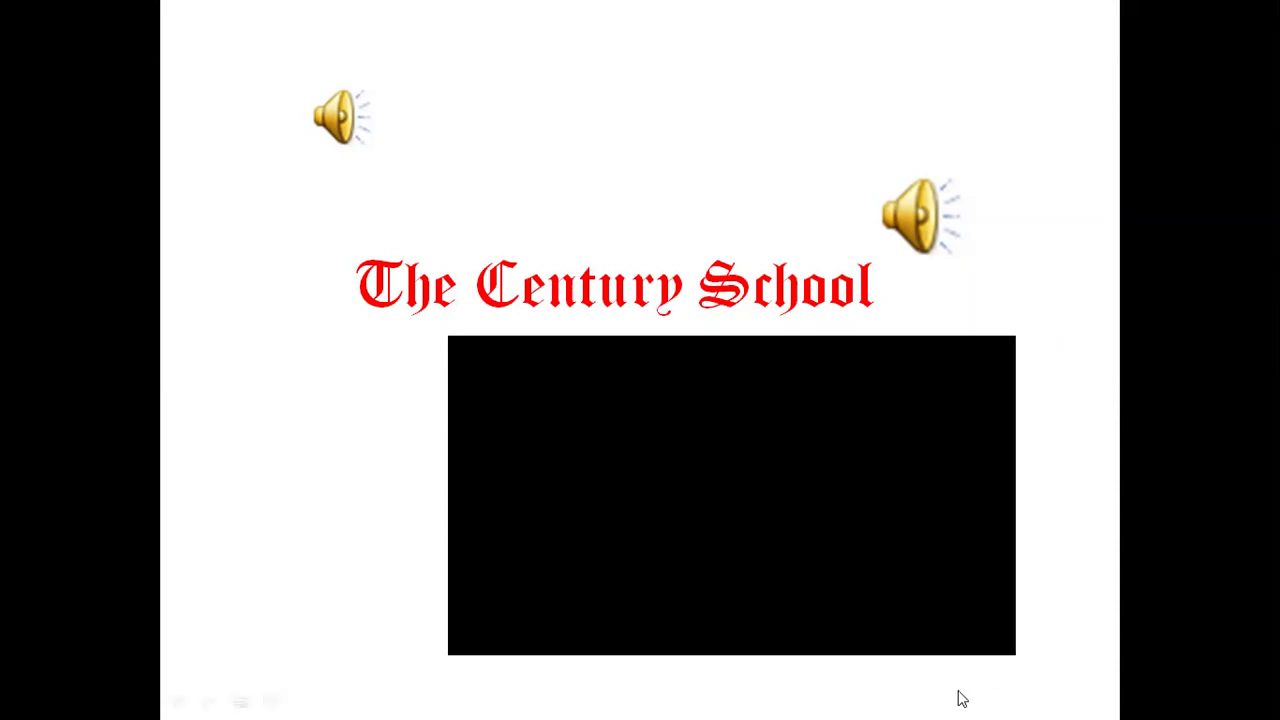
key(super)
Raise the speaker volume to 100 in the Volume Mixer and return to the slide show.
click(1183, 705)
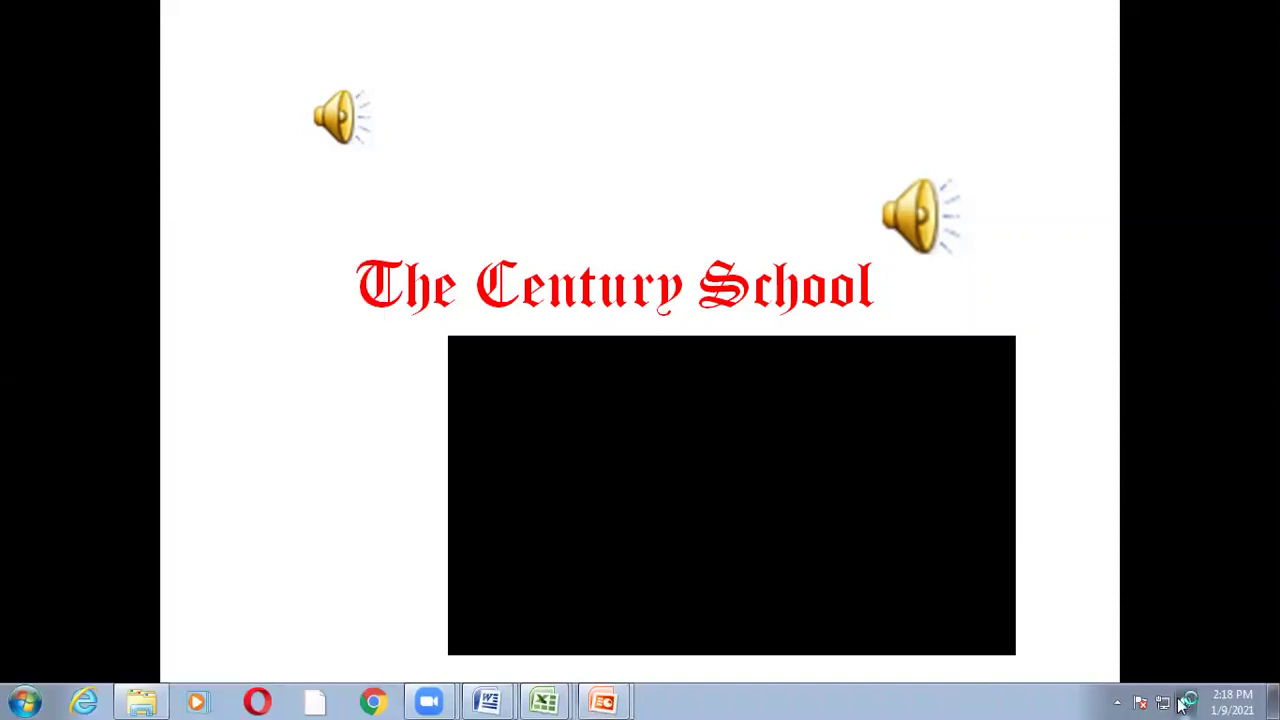
drag(1175, 536, 1177, 478)
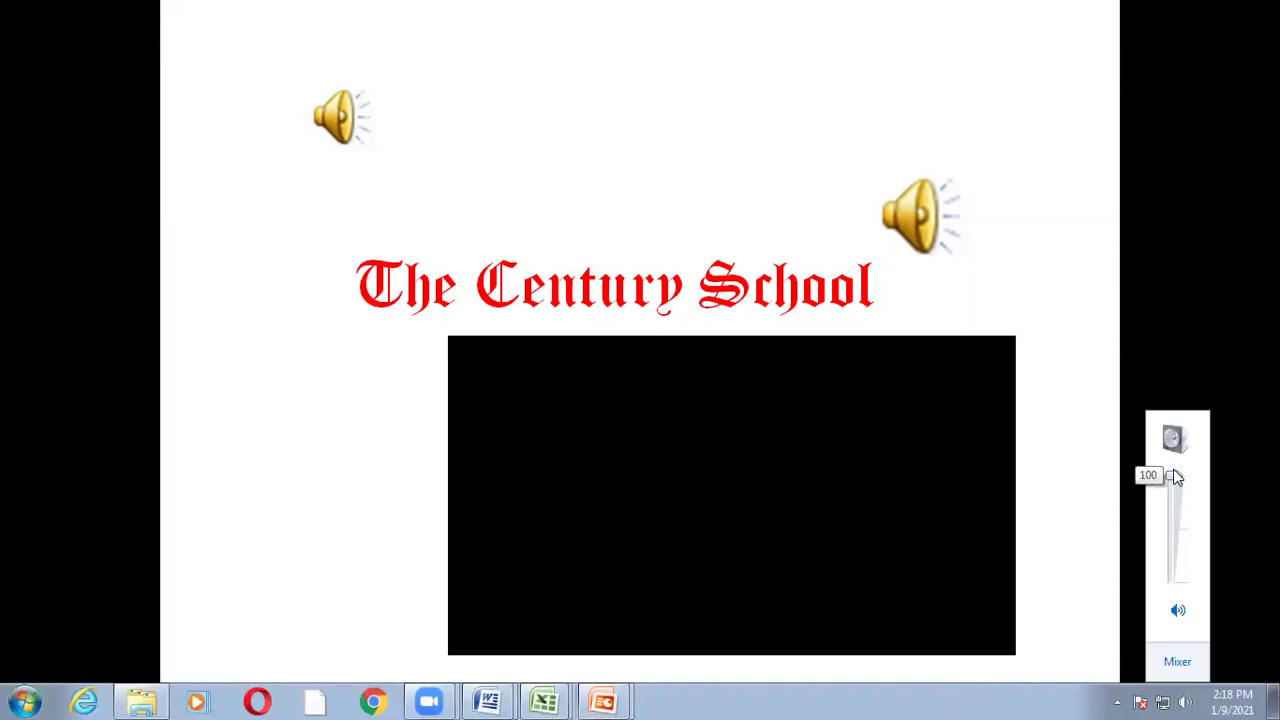
click(1177, 661)
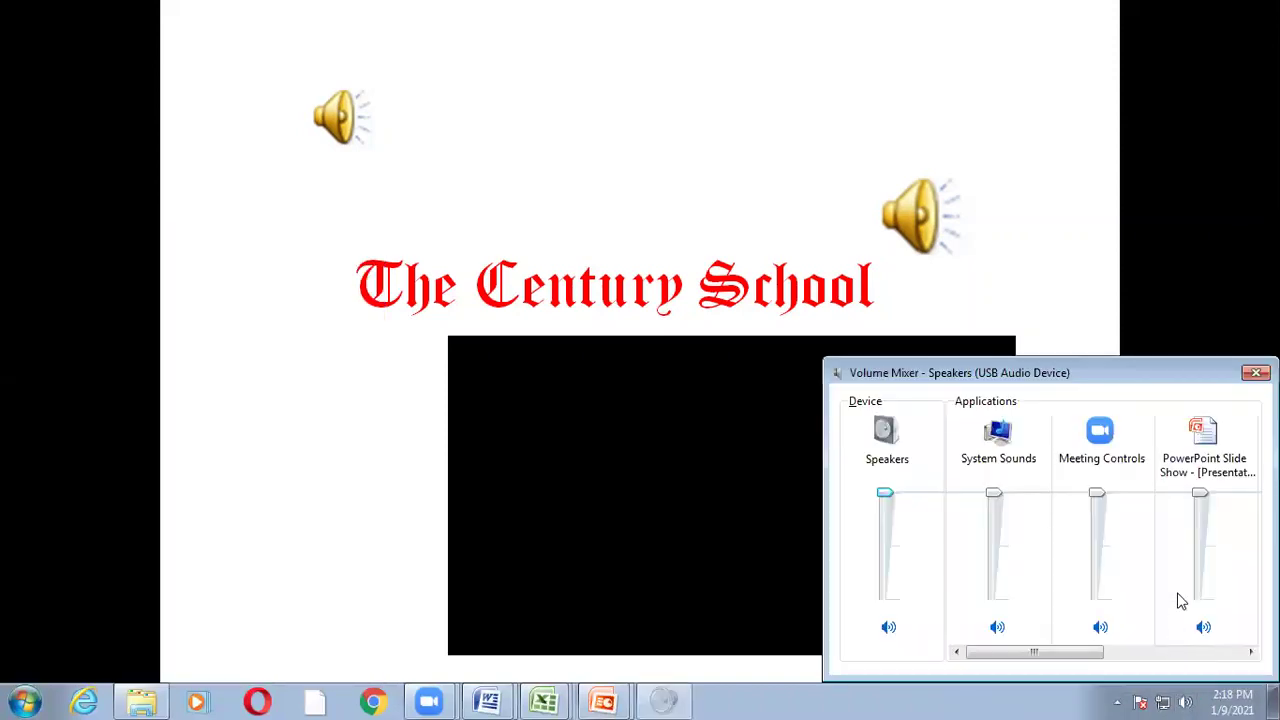
click(1086, 320)
click(338, 120)
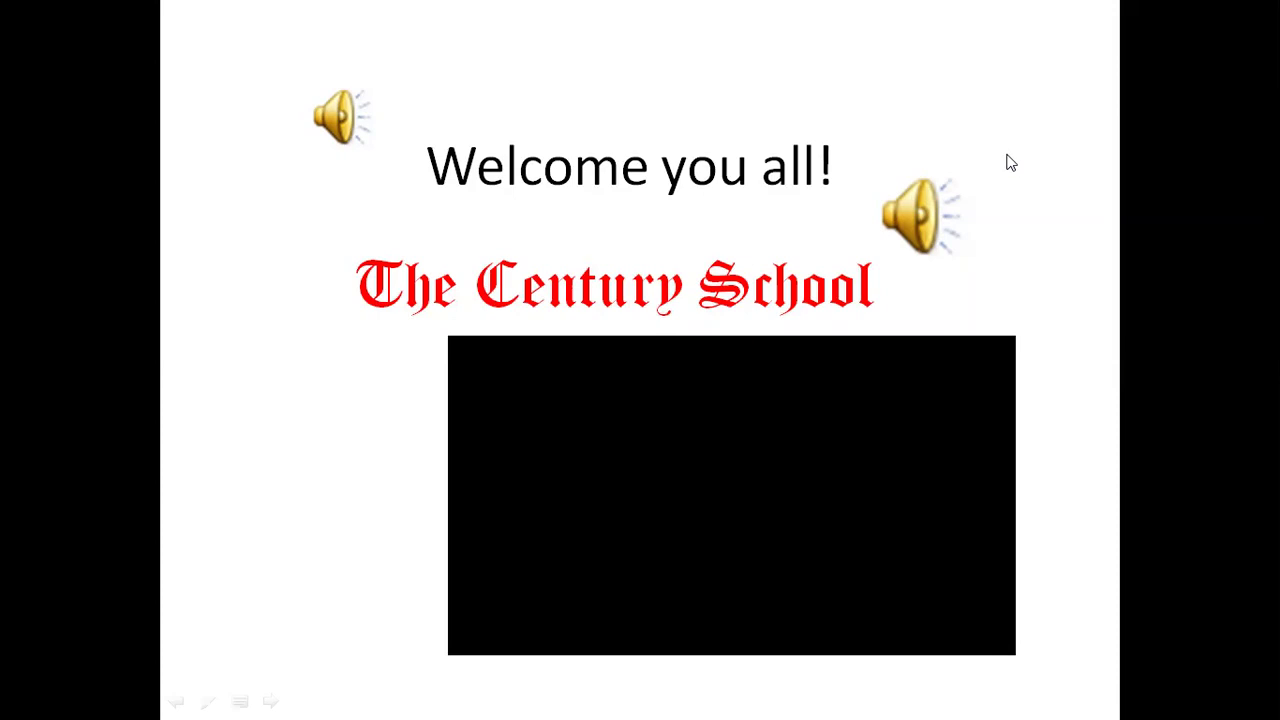
End the slide show with Escape to return to the editing view.
key(Escape)
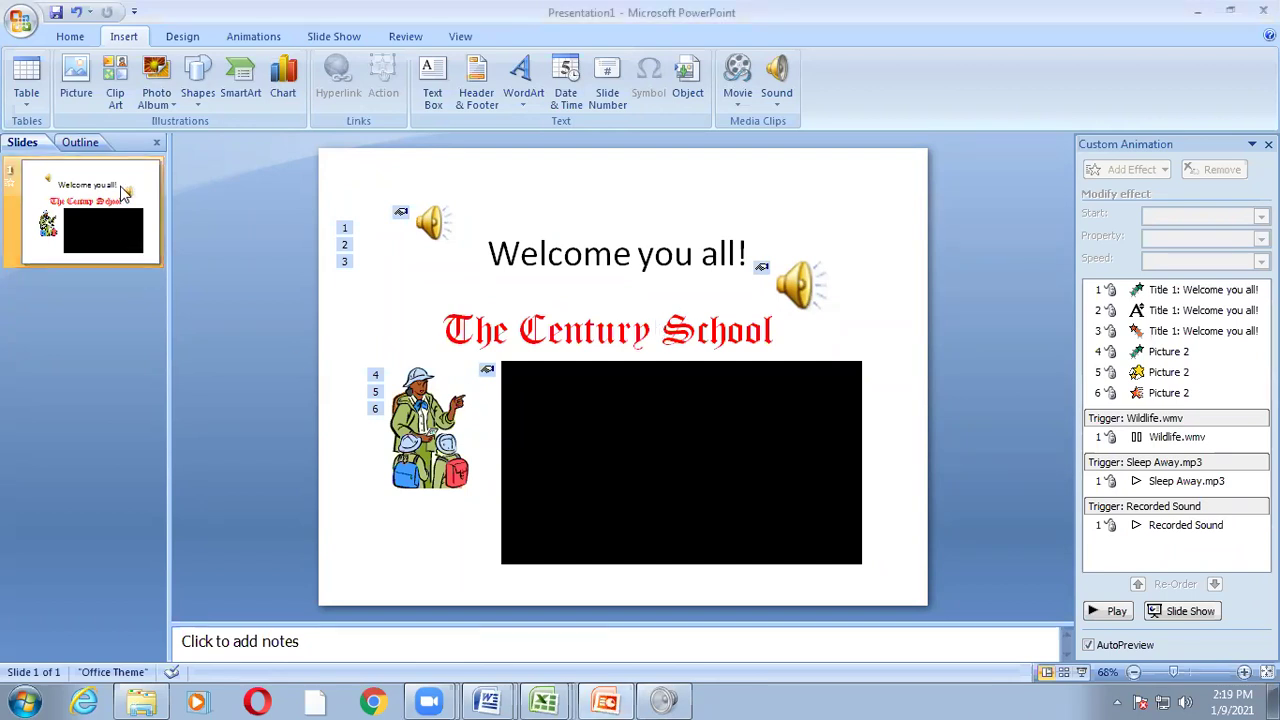
Duplicate the welcome slide three times to make four slides.
right_click(121, 182)
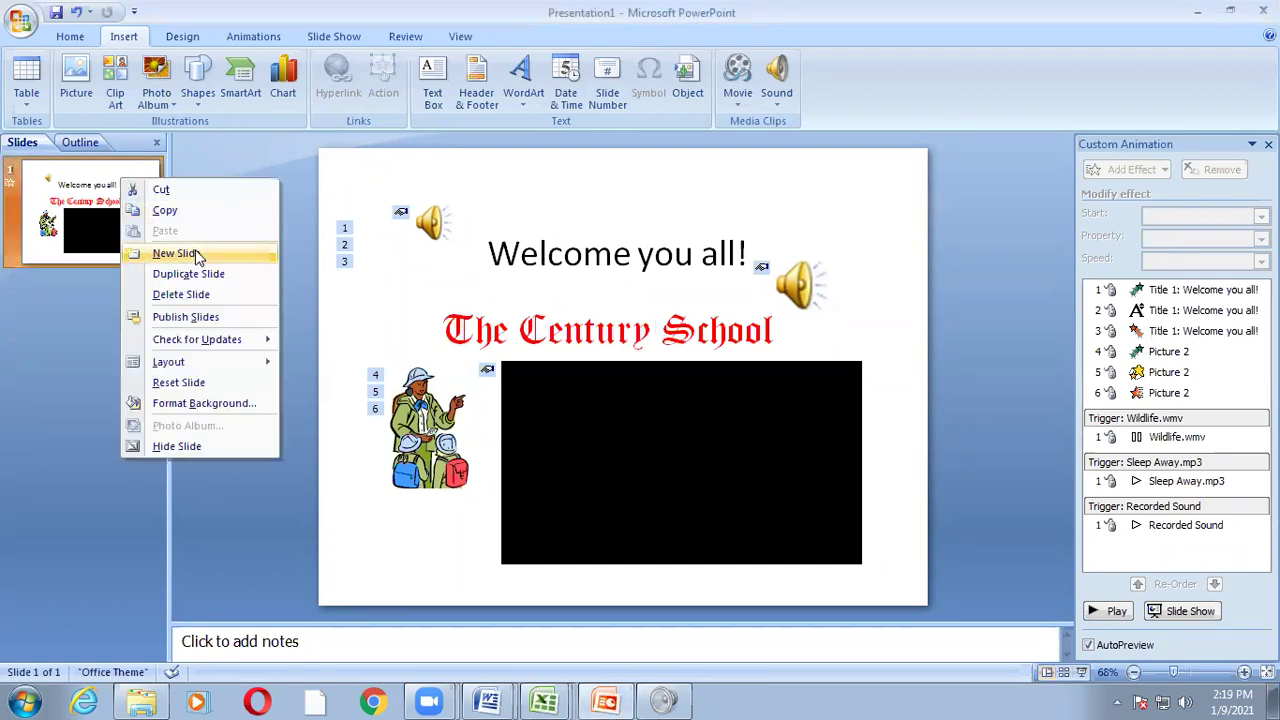
click(195, 273)
right_click(152, 258)
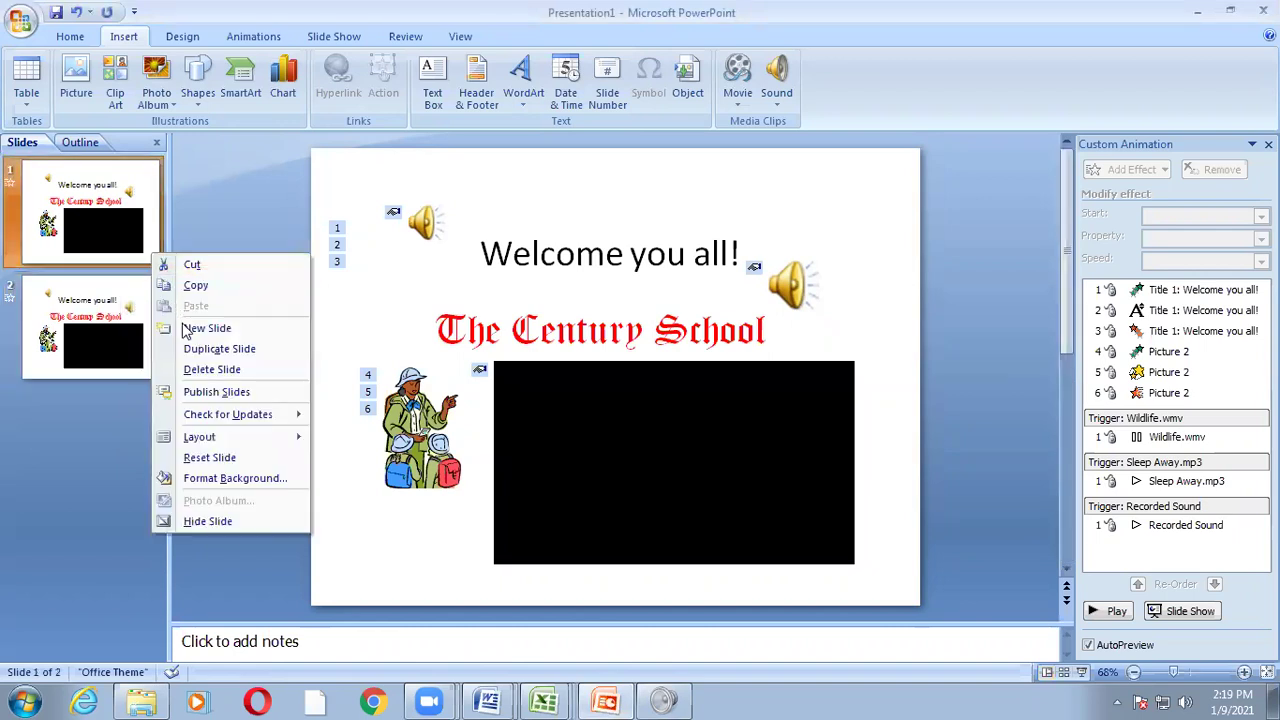
click(225, 349)
right_click(155, 413)
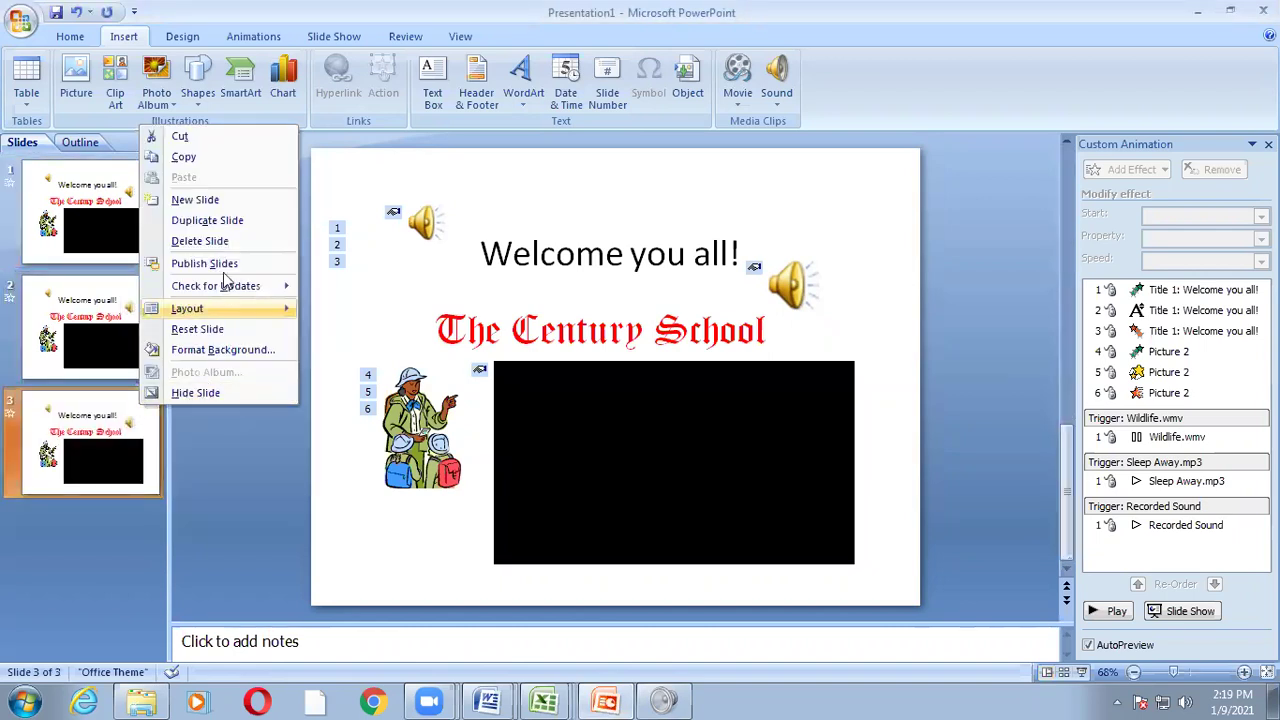
click(207, 220)
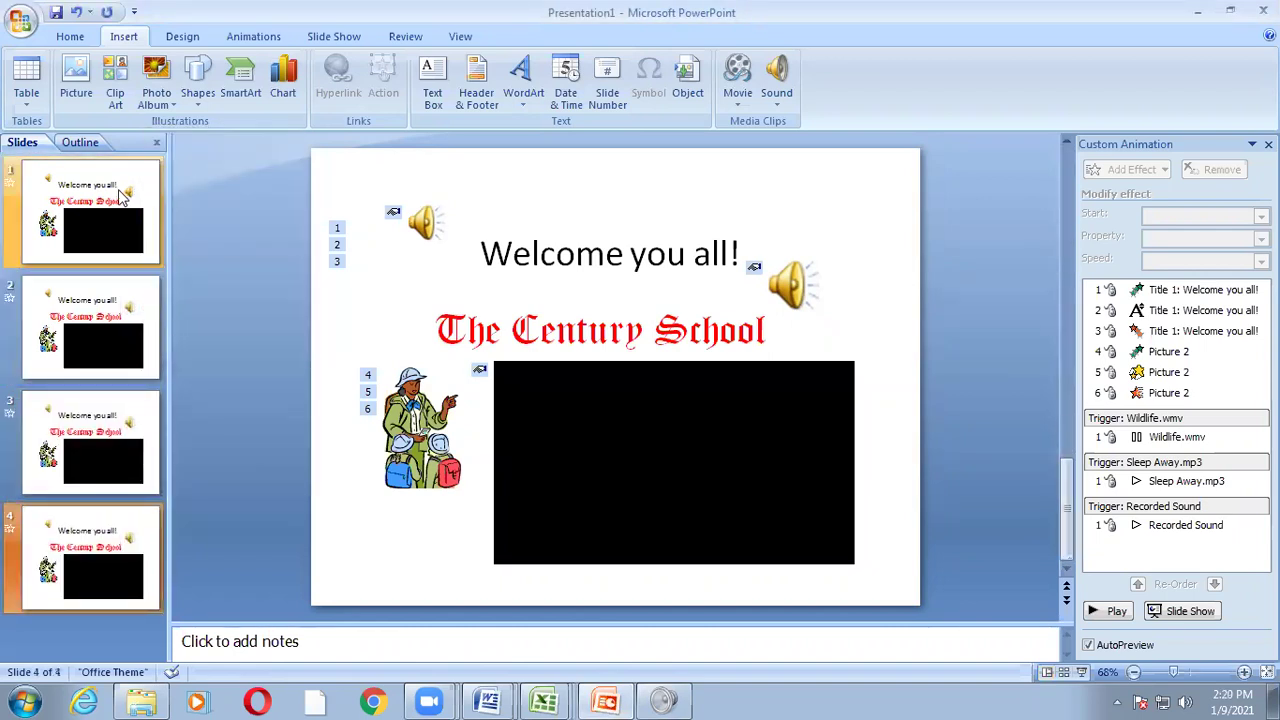
Retitle slide 1 as 11111! and slide 2 as 2222!
click(140, 225)
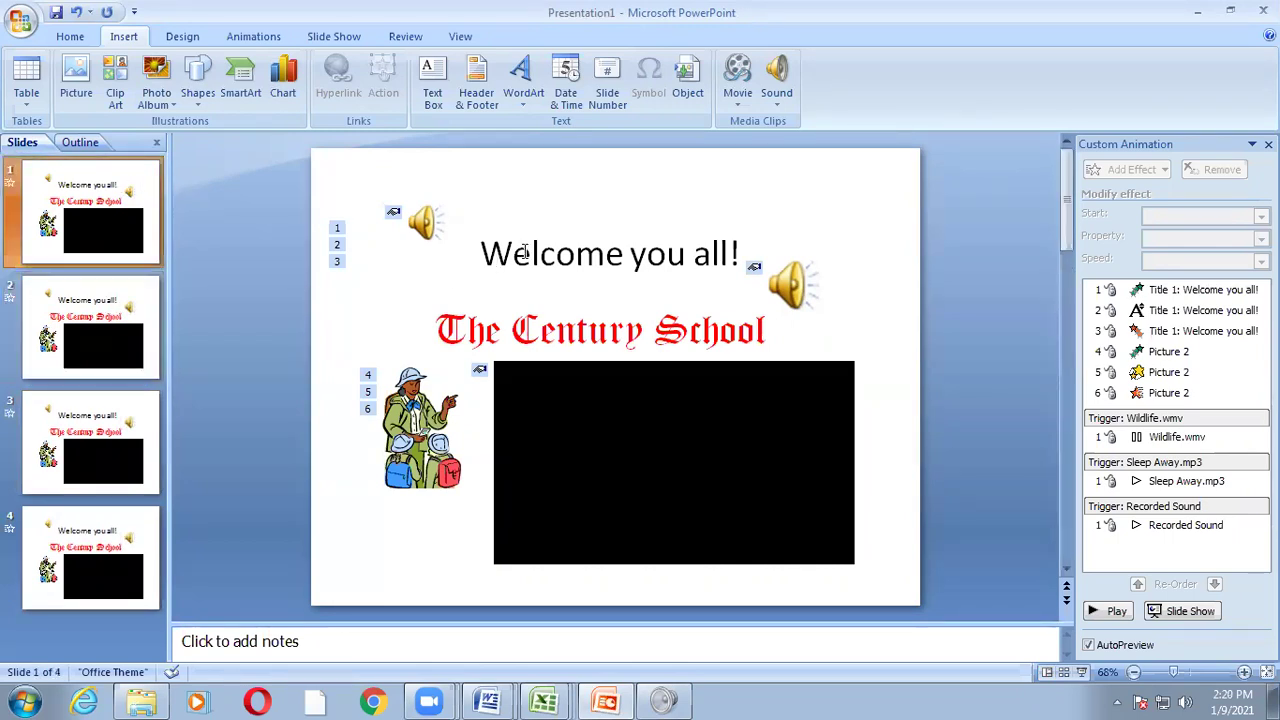
drag(482, 253, 727, 263)
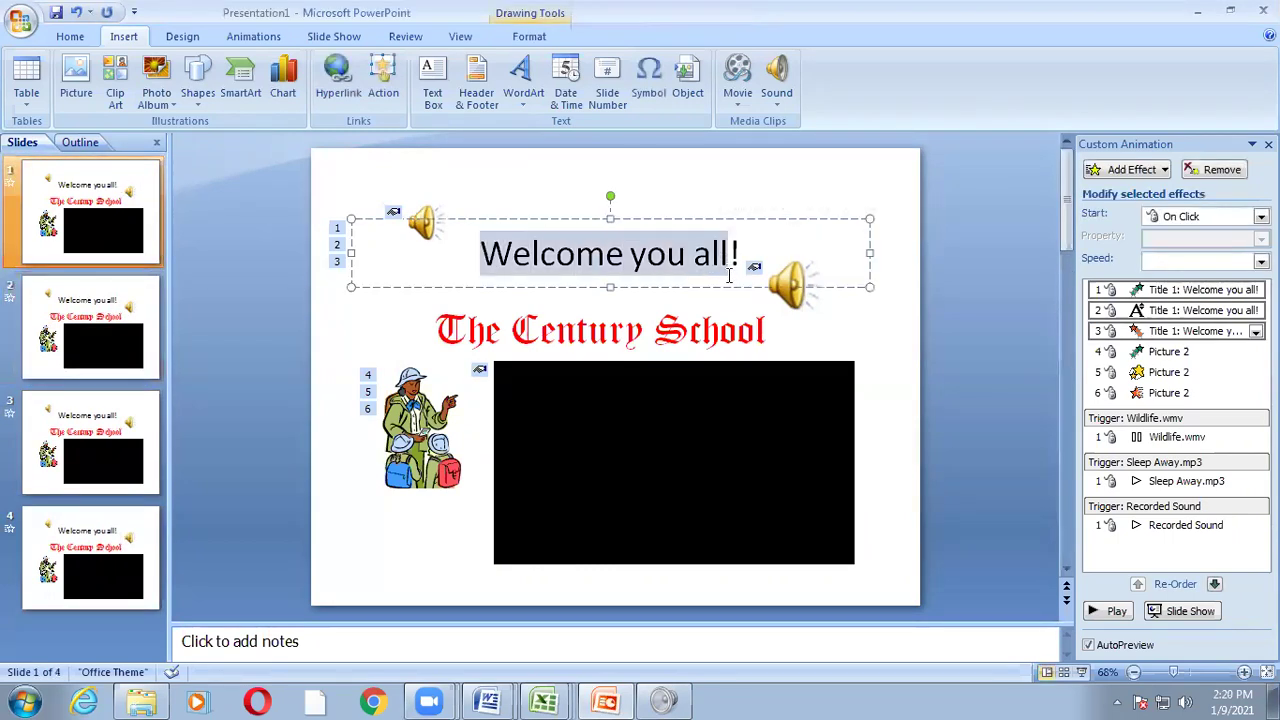
text(11111)
key(Page_Down)
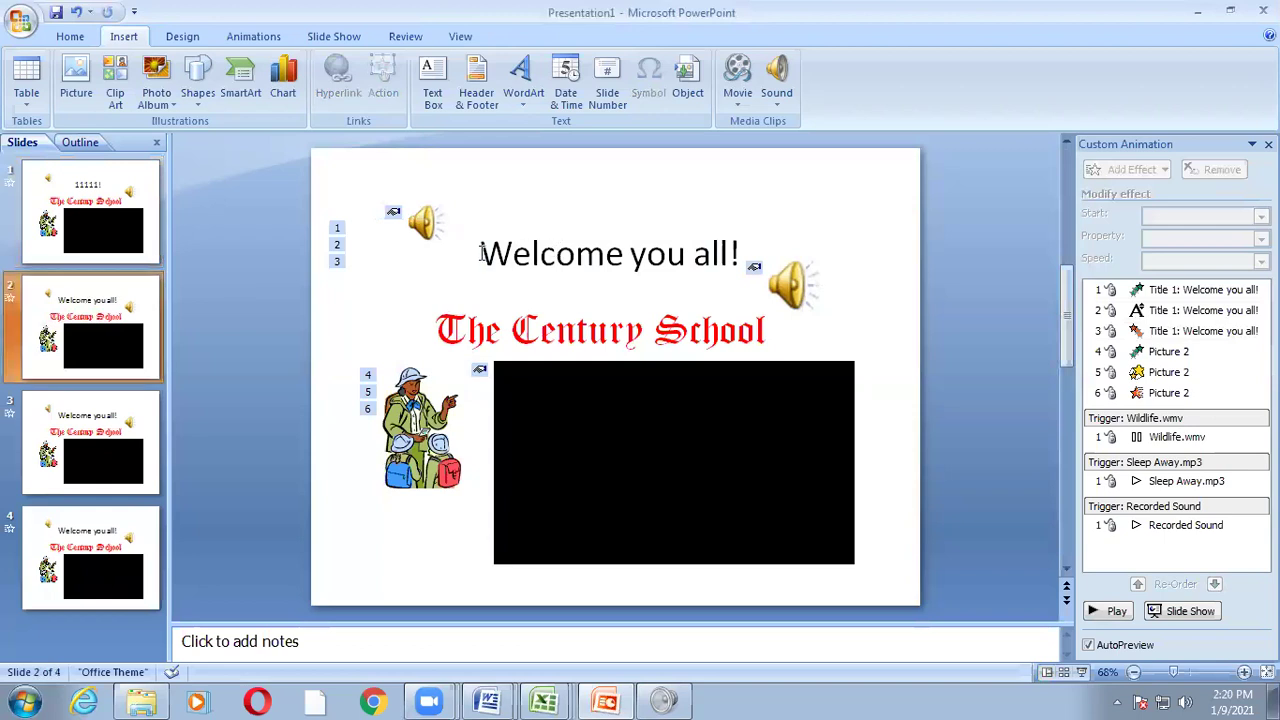
drag(482, 253, 727, 263)
text(11)
key(BackSpace)
key(BackSpace)
text(2222!)
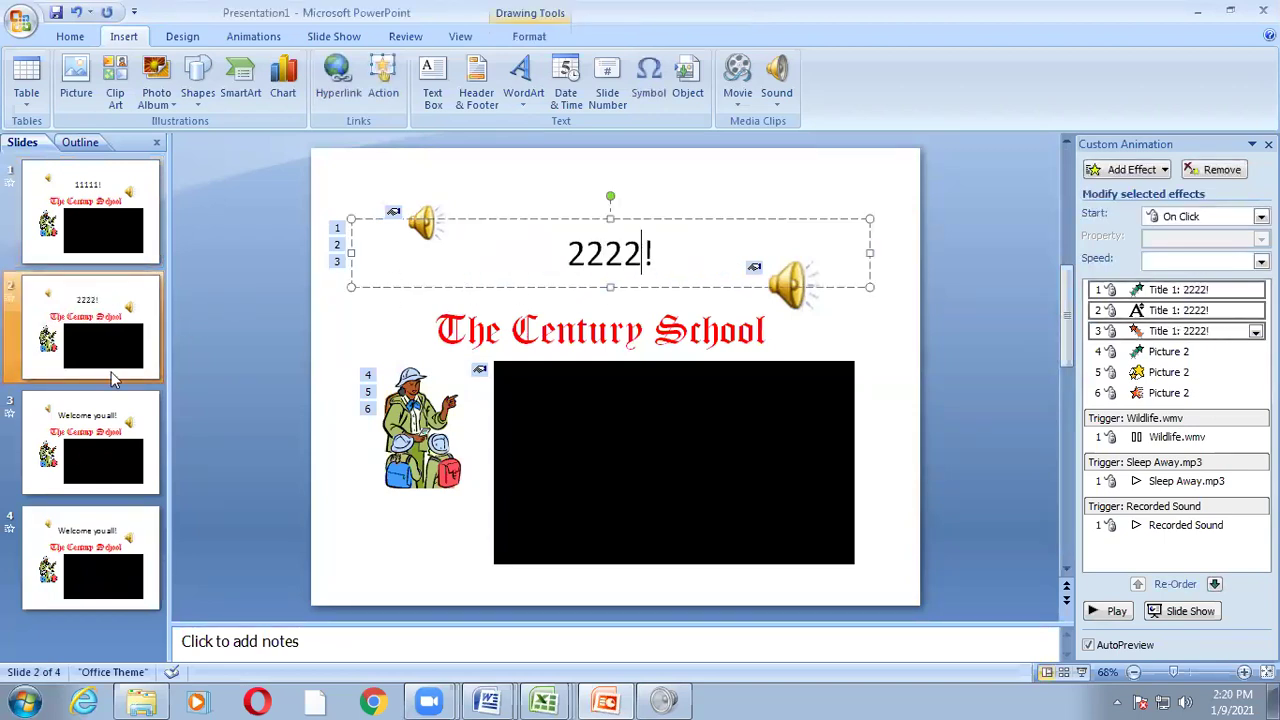
Retitle slide 3 as 333333! and slide 4 as 44444!, then return to slide 1.
click(111, 439)
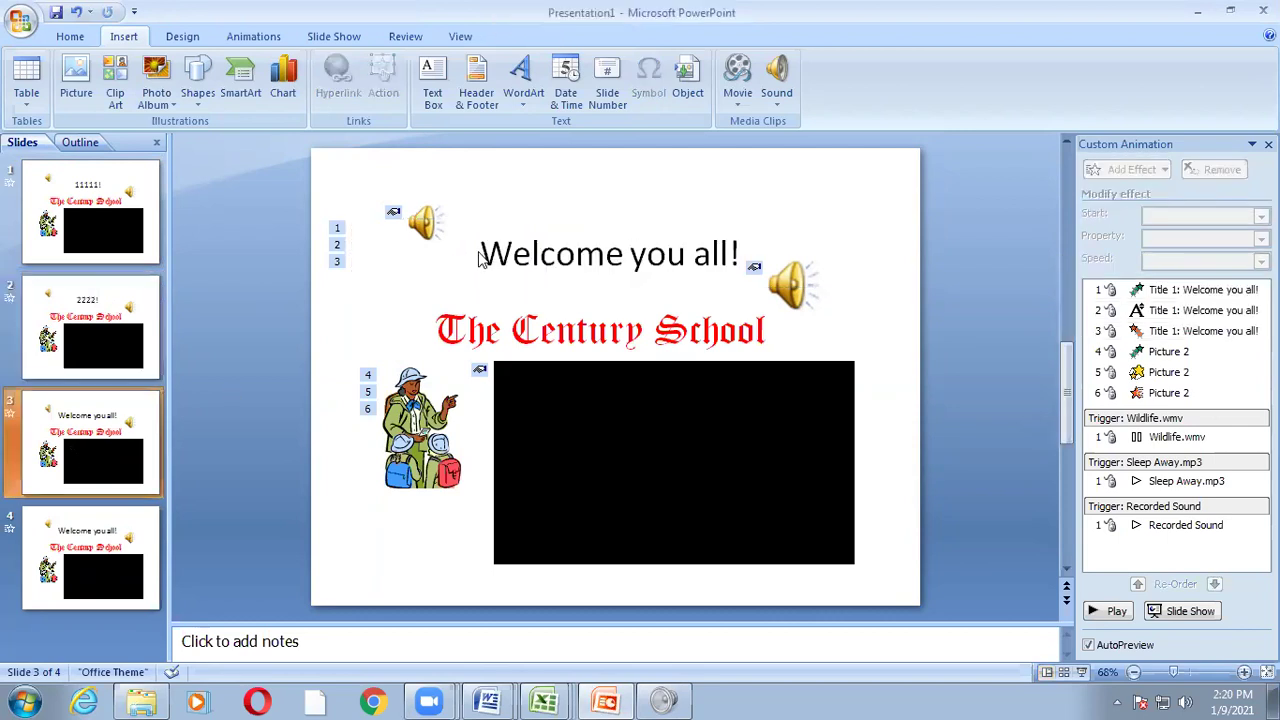
drag(481, 253, 737, 258)
text(333333)
click(120, 530)
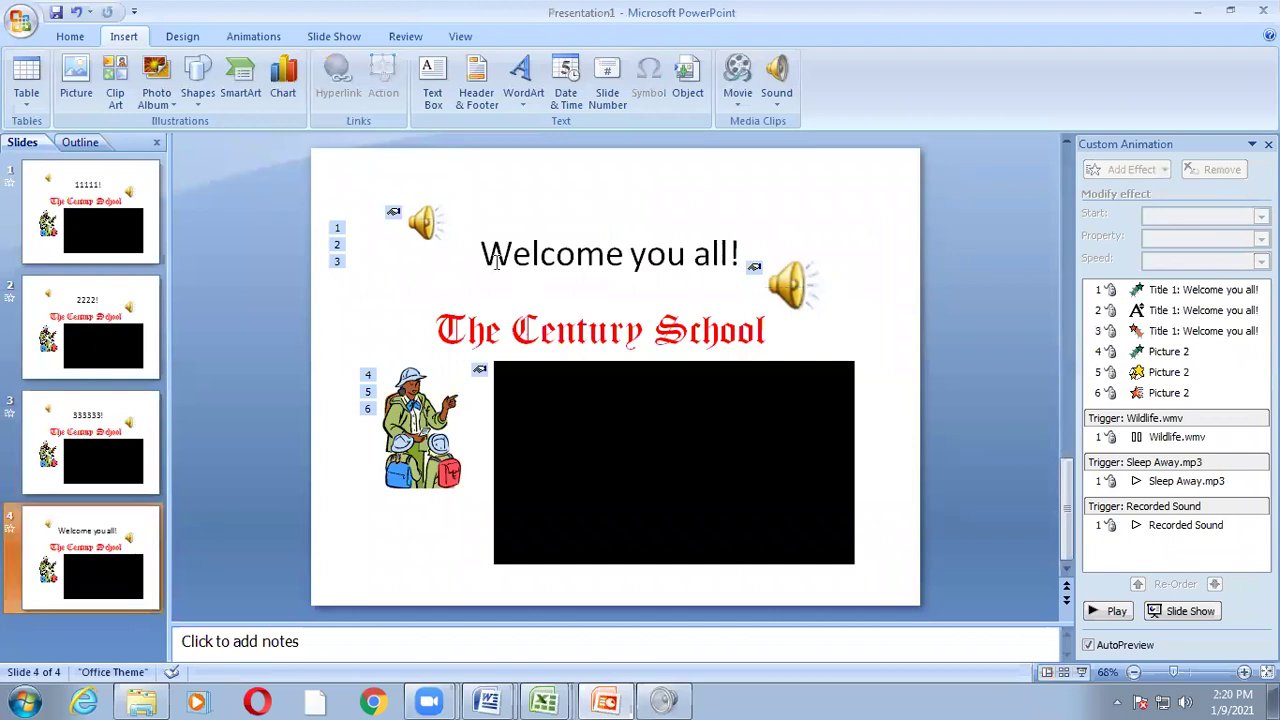
drag(483, 253, 737, 263)
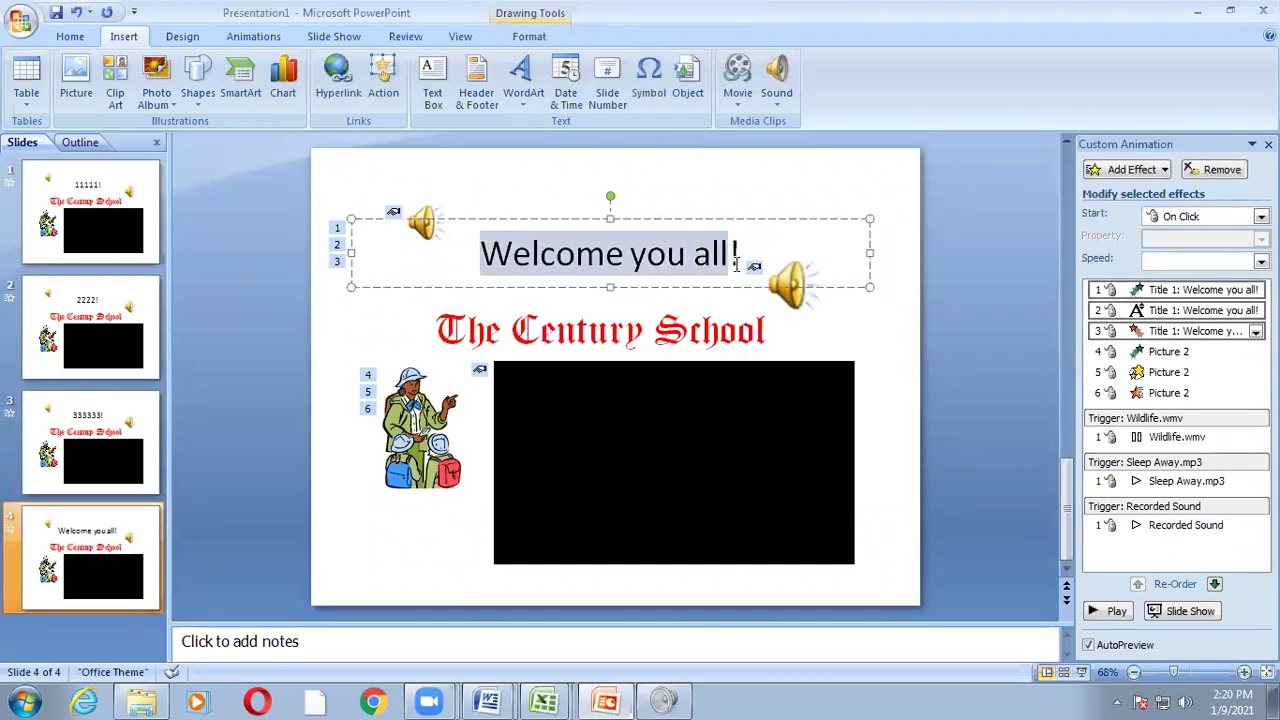
text(44444!)
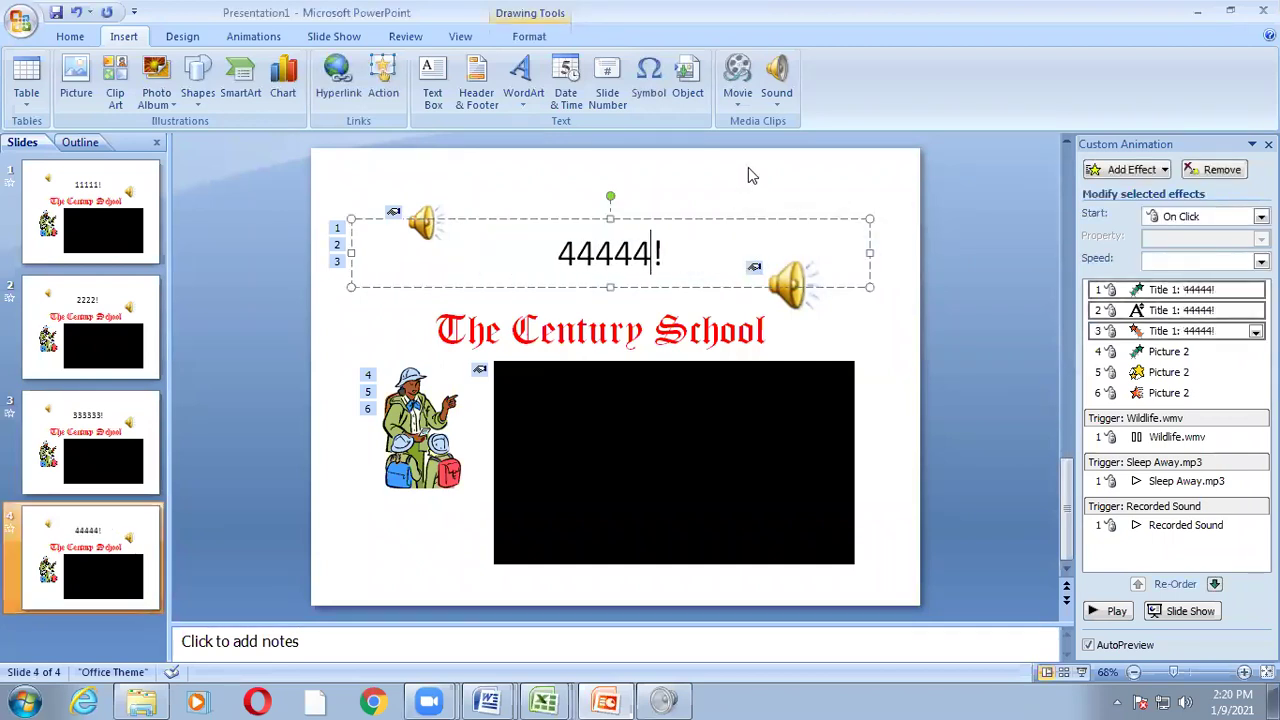
click(752, 175)
click(140, 220)
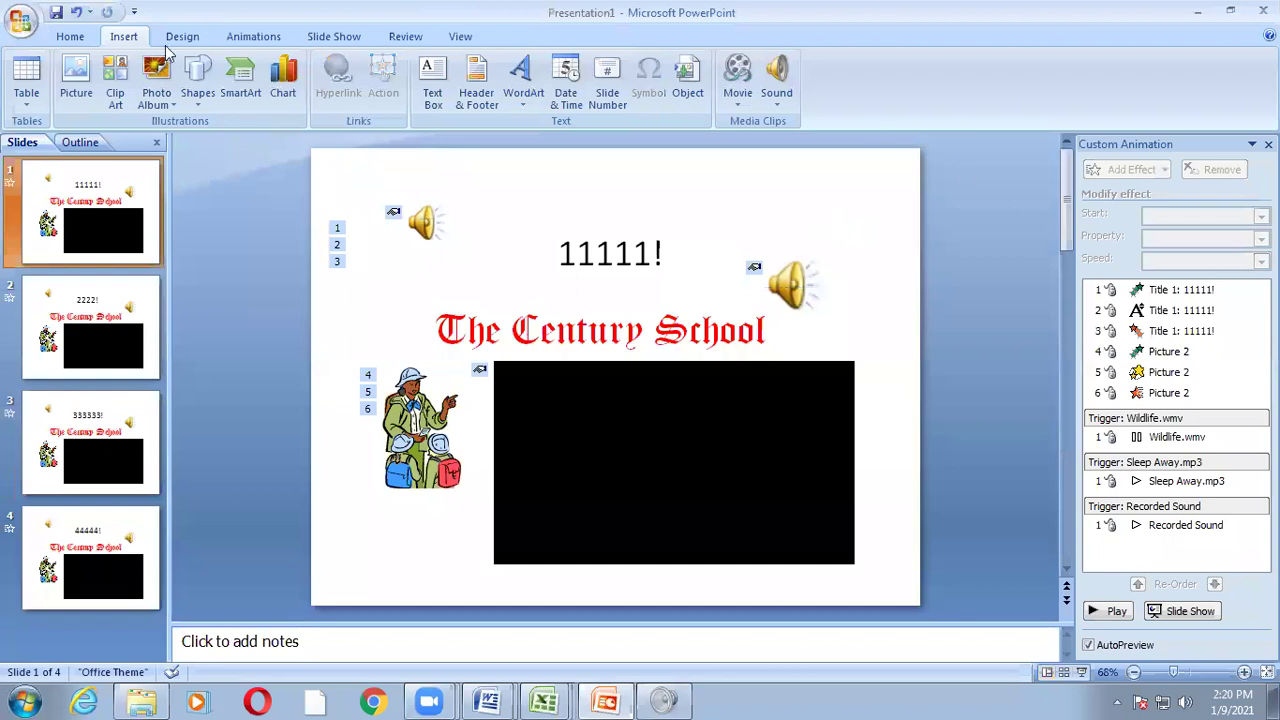
Draw a Forward or Next action button at slide 1's top right, hyperlinked to the next slide.
click(198, 90)
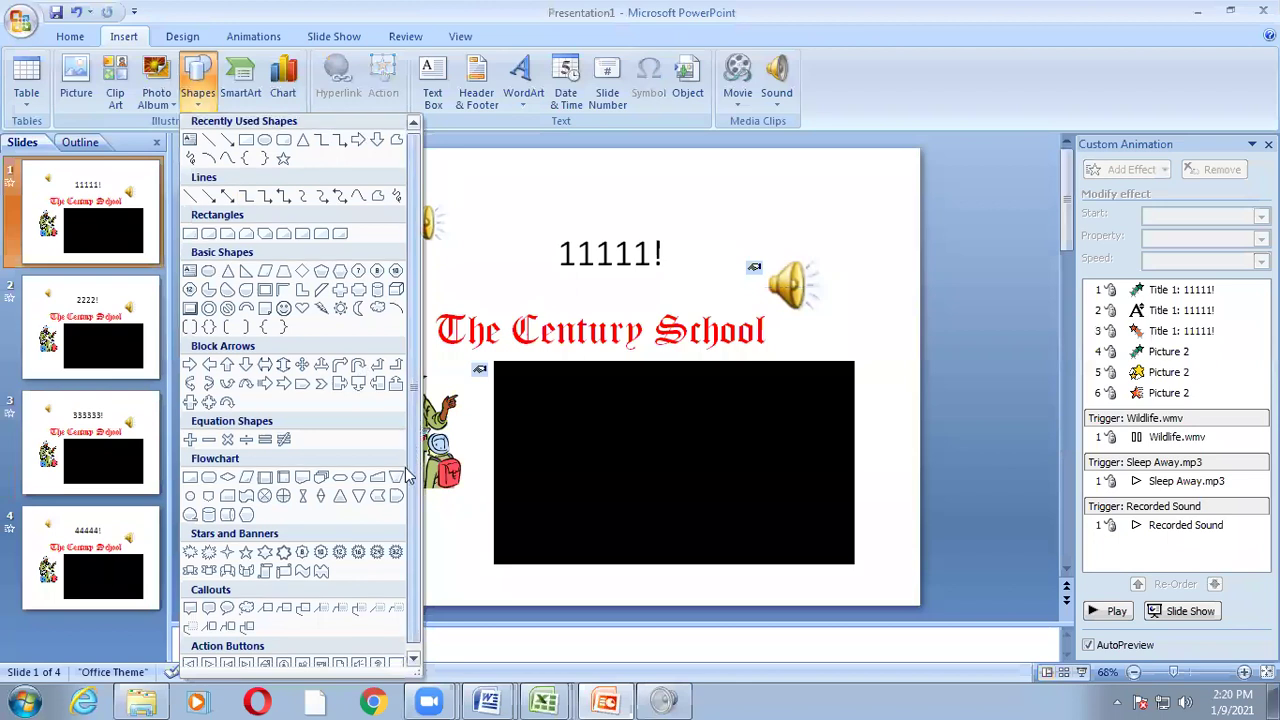
scroll(385, 495, down, 1)
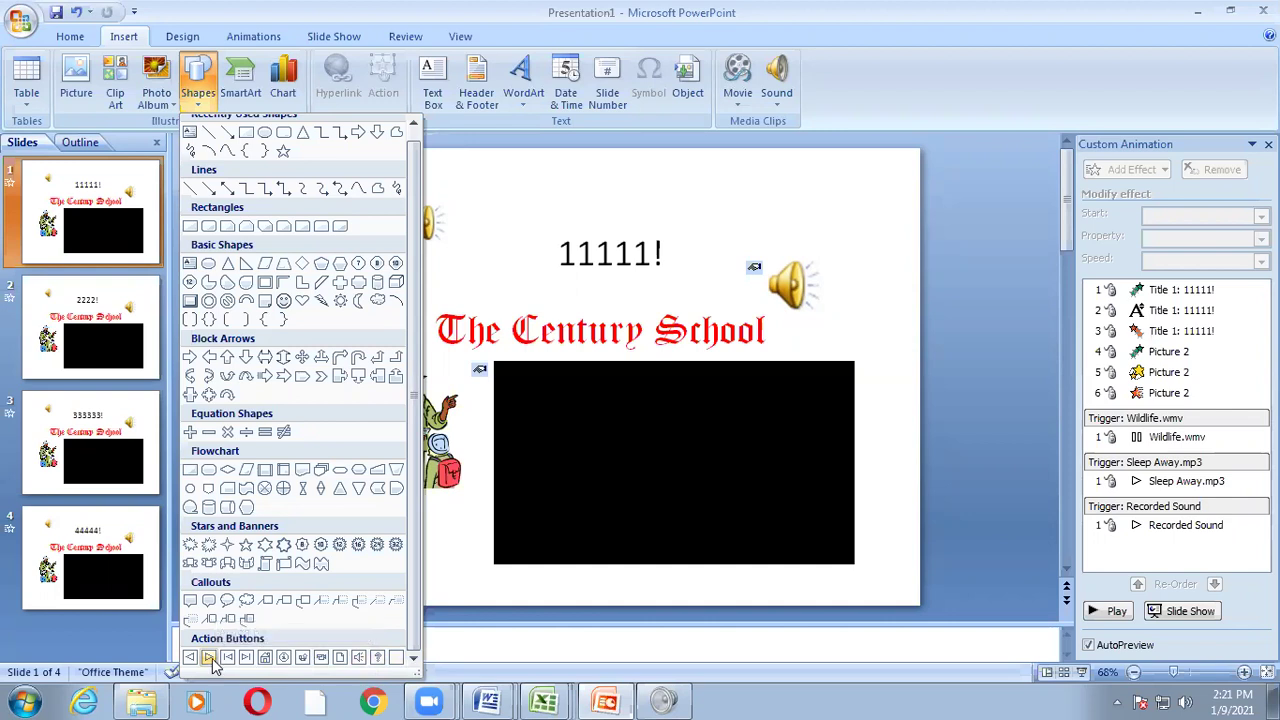
click(209, 658)
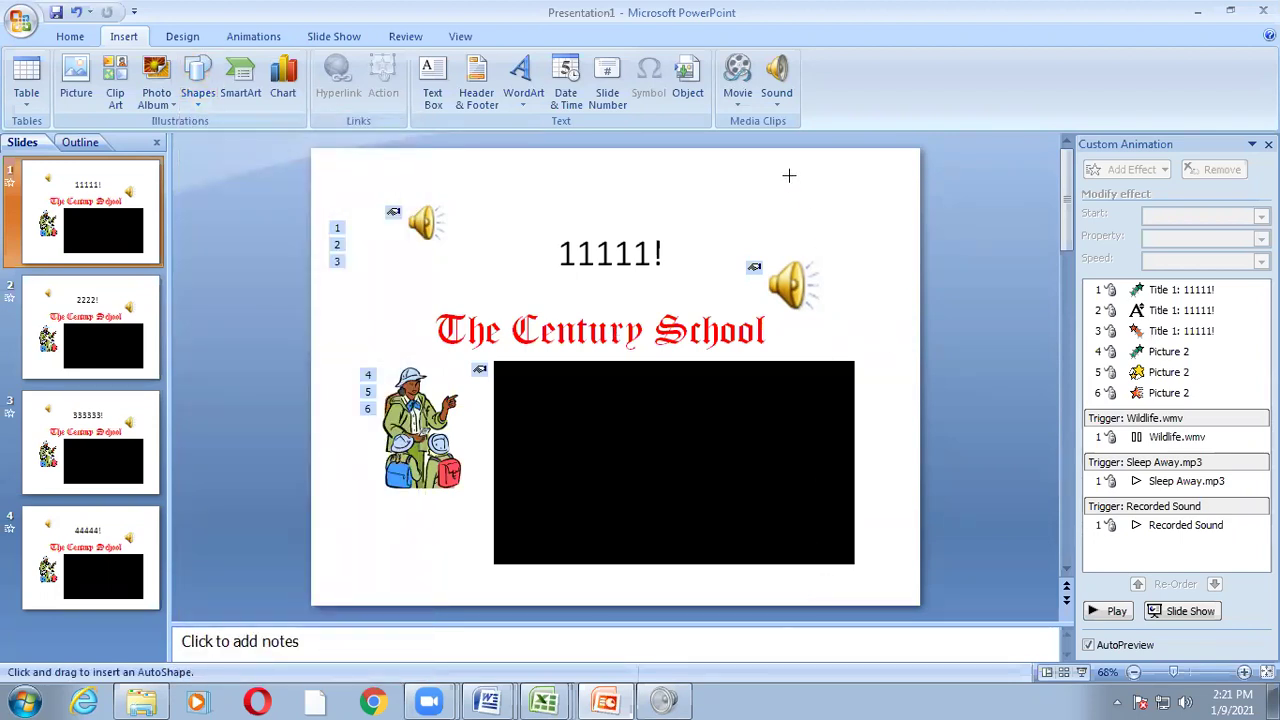
drag(787, 168, 848, 196)
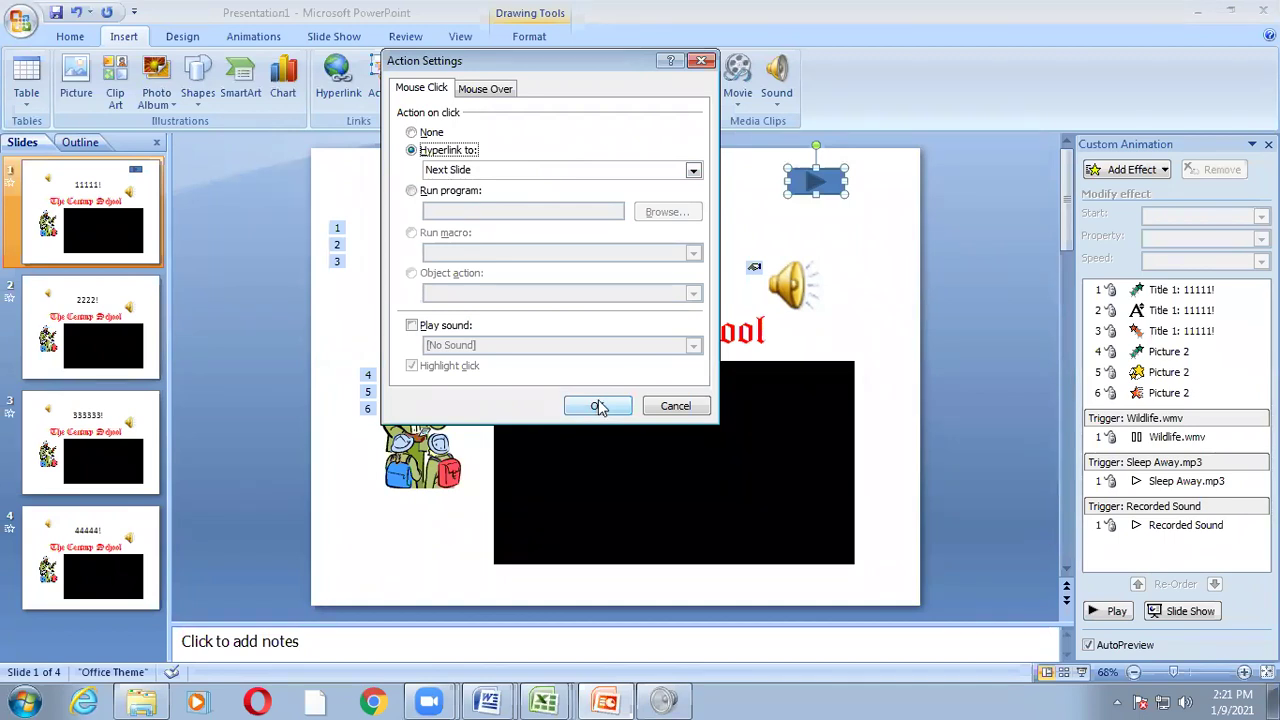
click(599, 407)
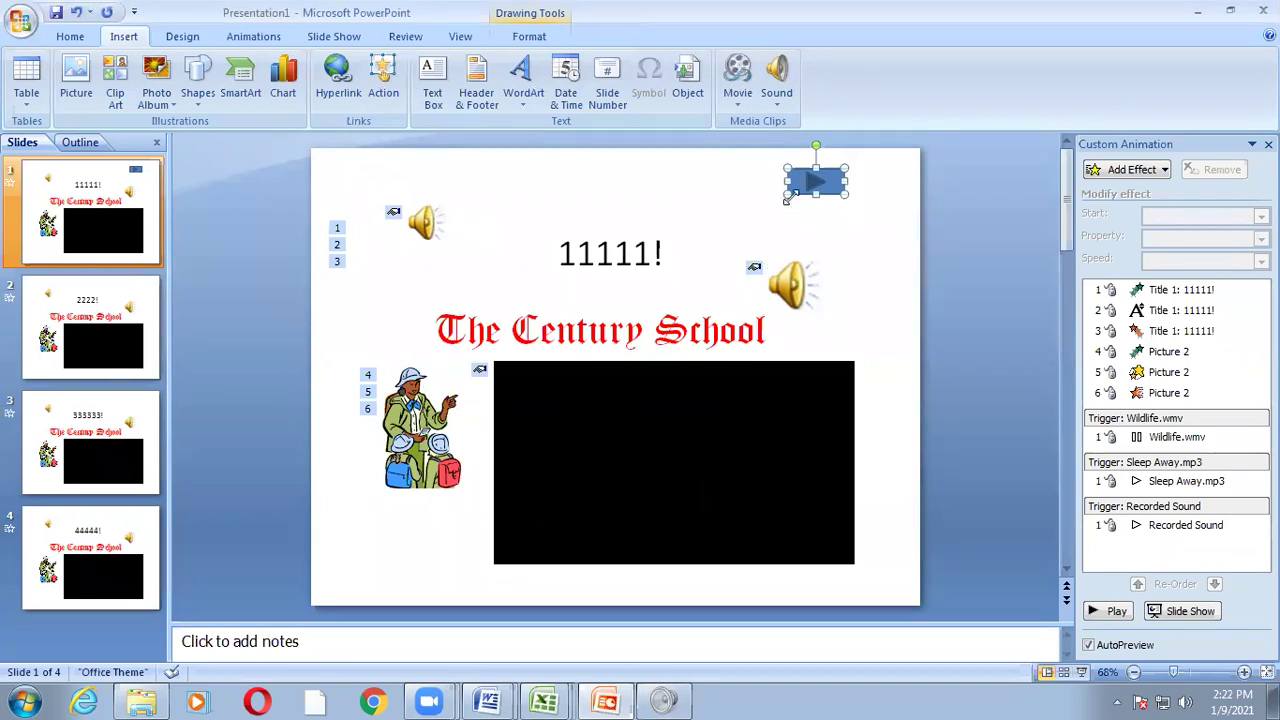
Move slide 1's next button further left to make room at the top right.
click(900, 233)
scroll(890, 237, down, 1)
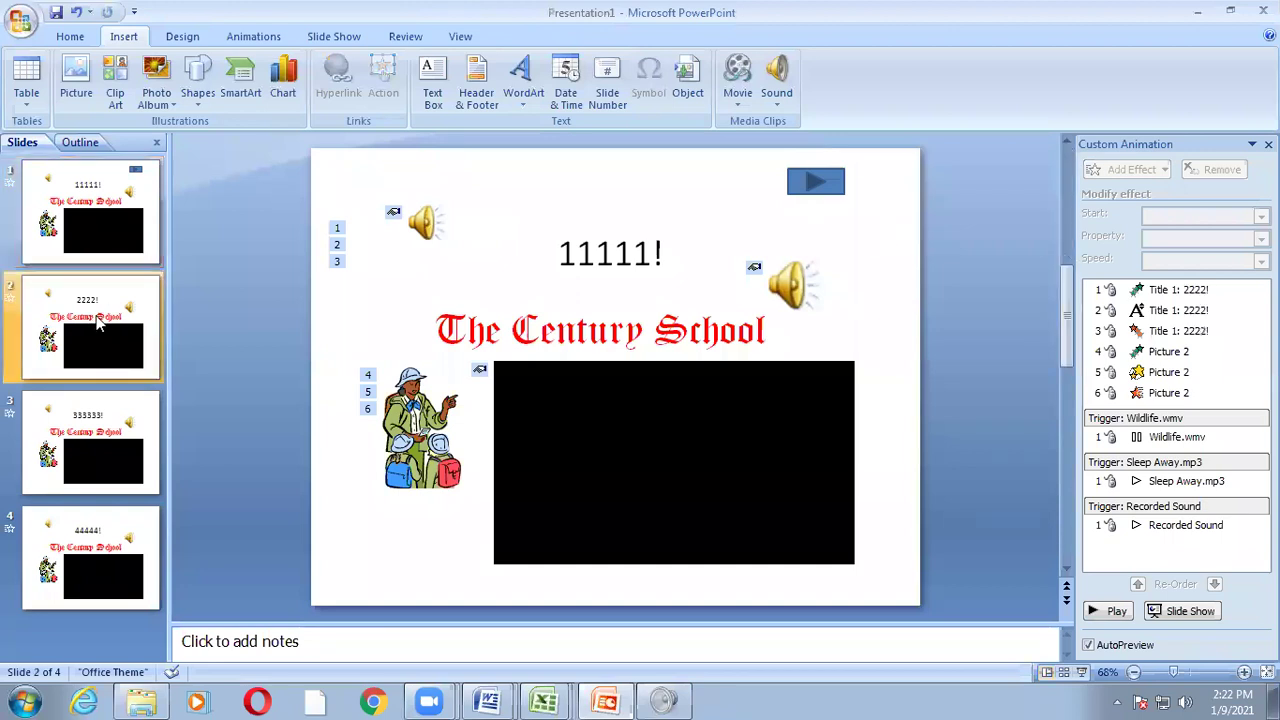
click(130, 220)
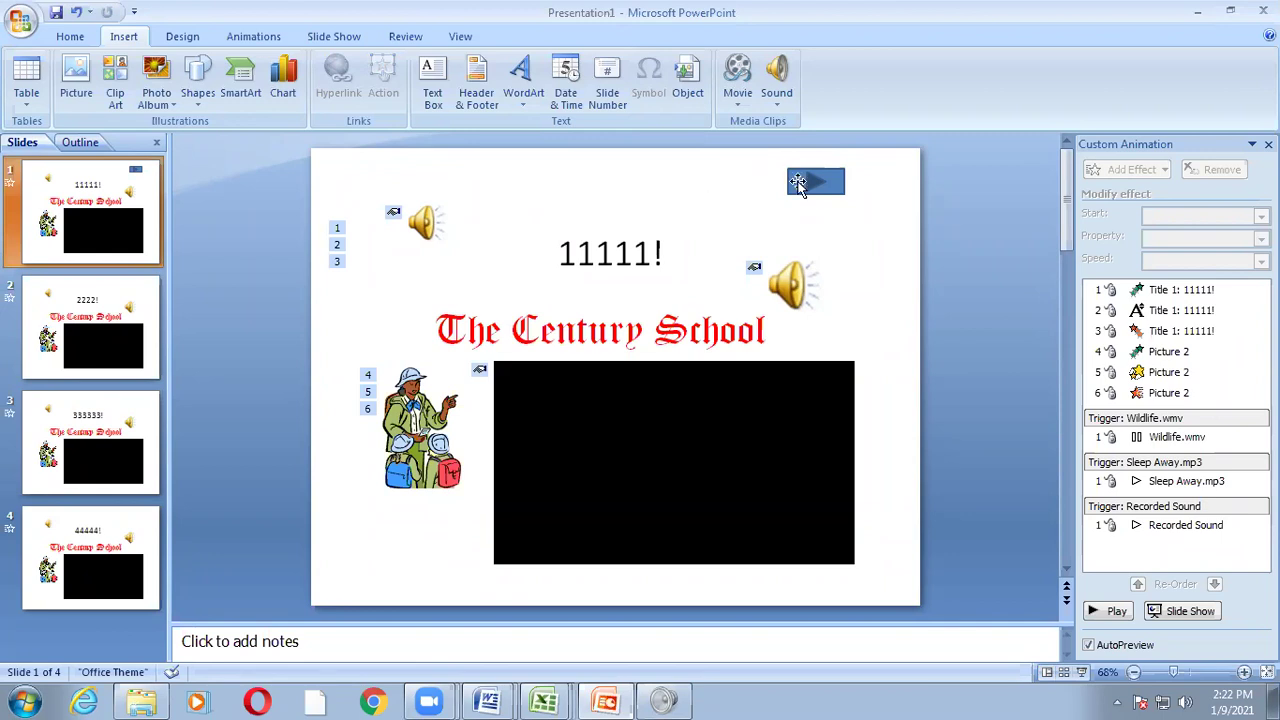
drag(800, 183, 729, 178)
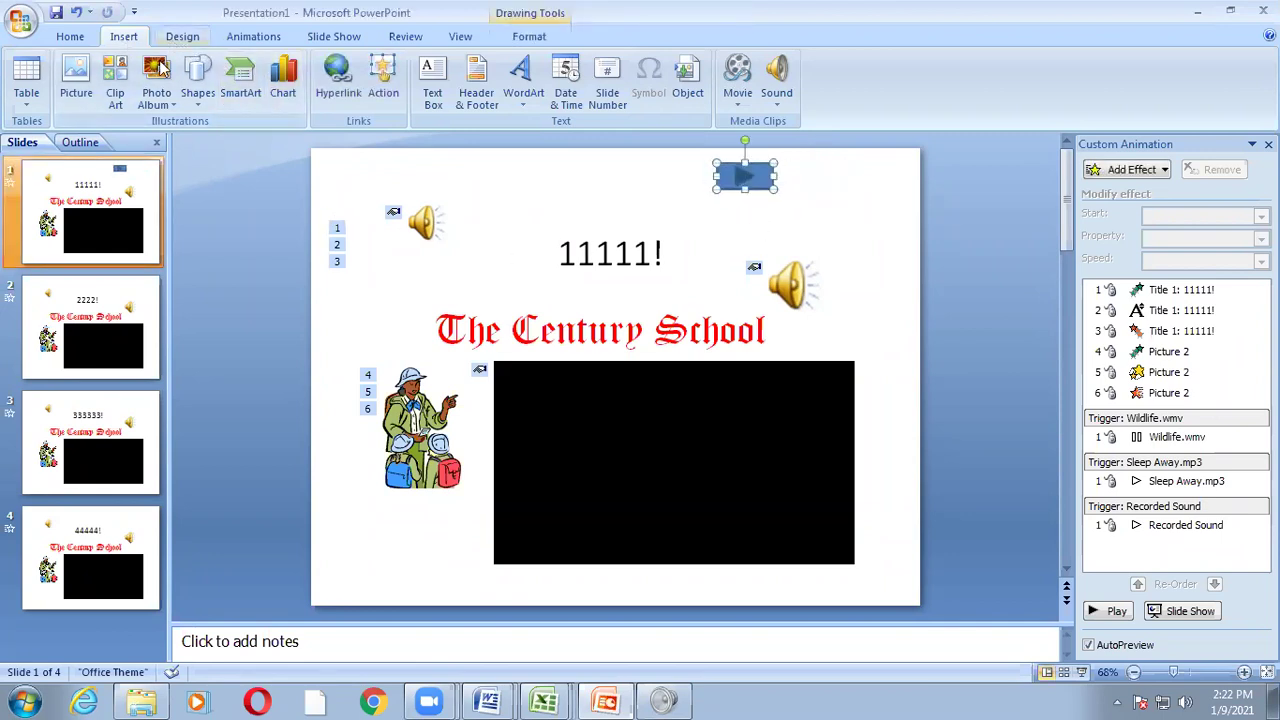
Draw an End action button right of the next button, hyperlinked to the last slide.
click(198, 92)
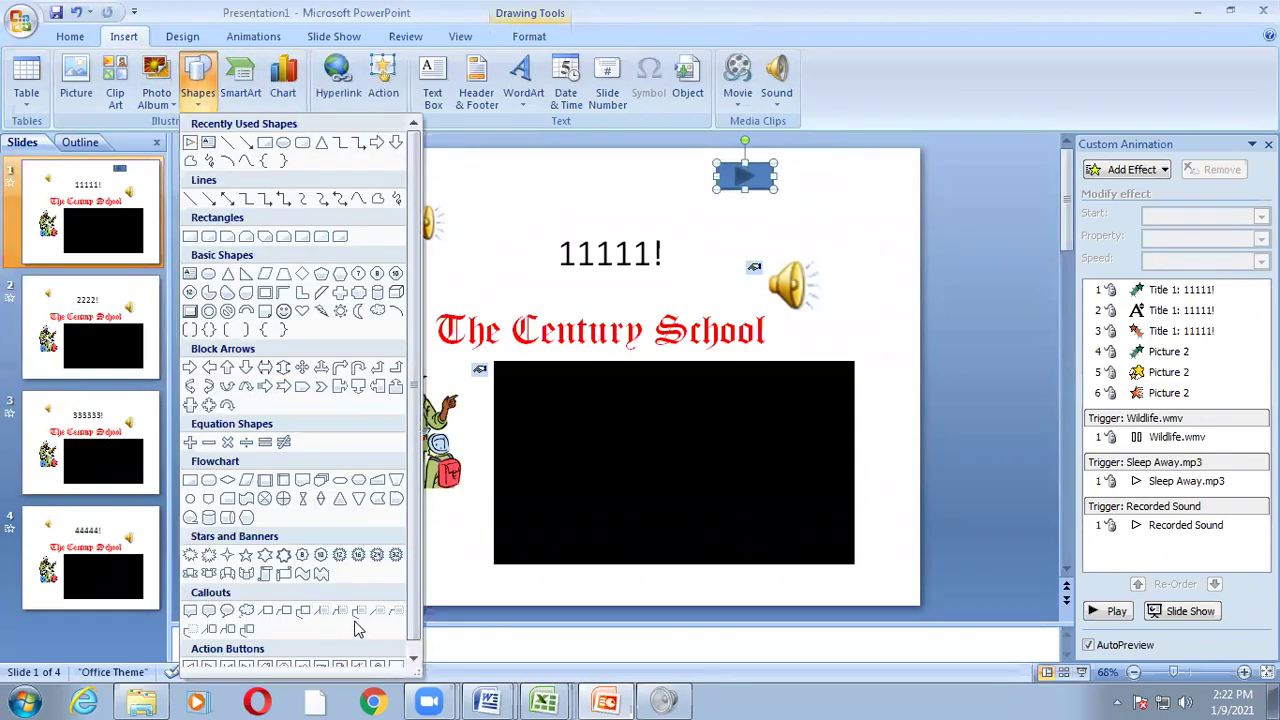
scroll(412, 630, down, 1)
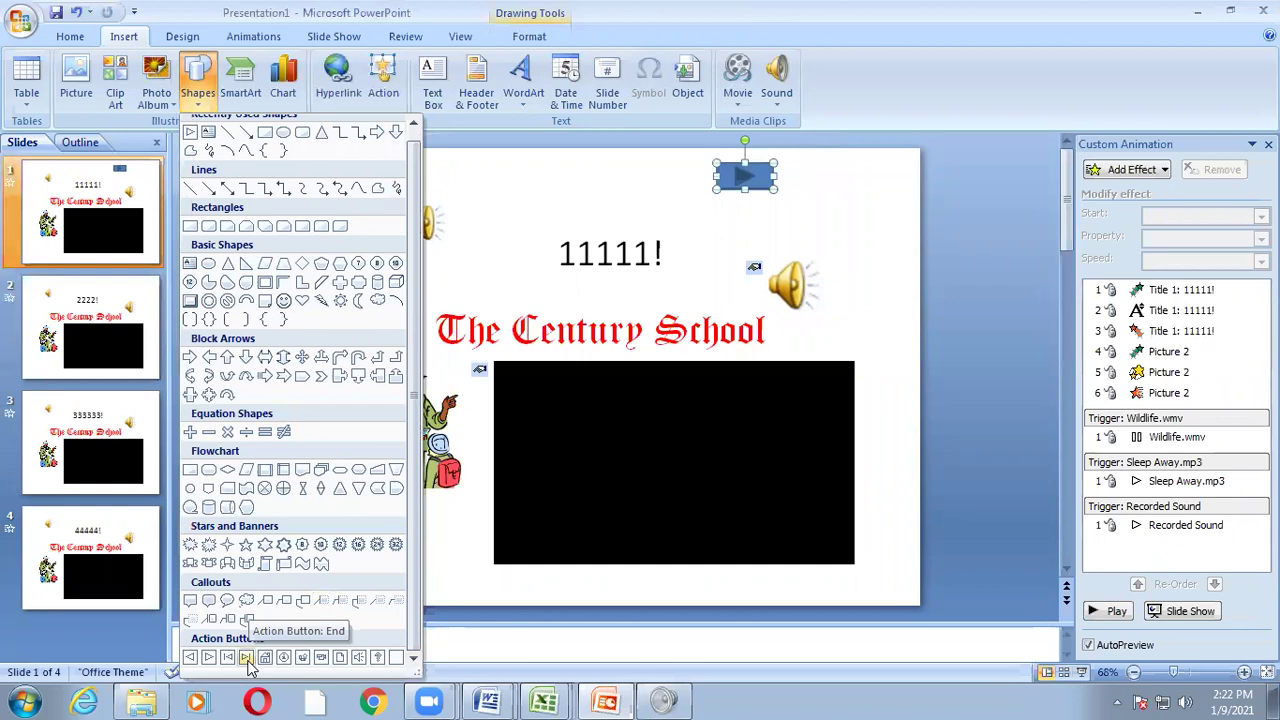
click(246, 657)
drag(812, 165, 864, 194)
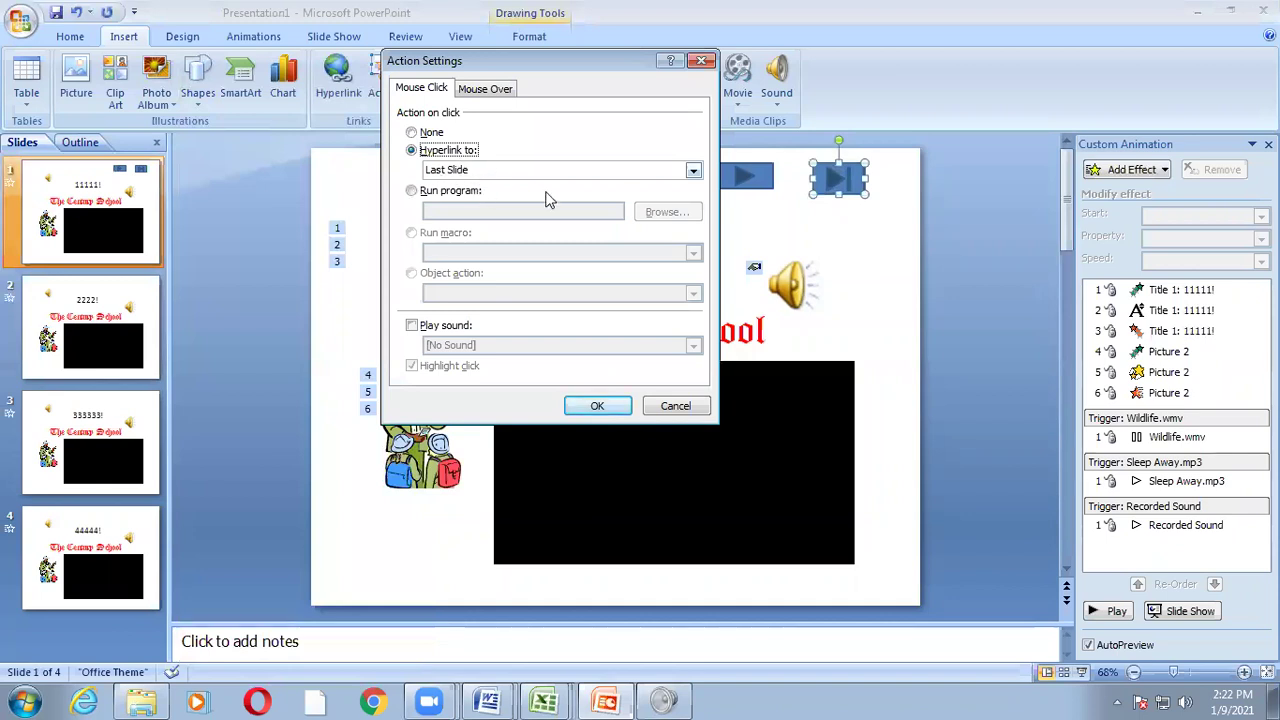
click(597, 406)
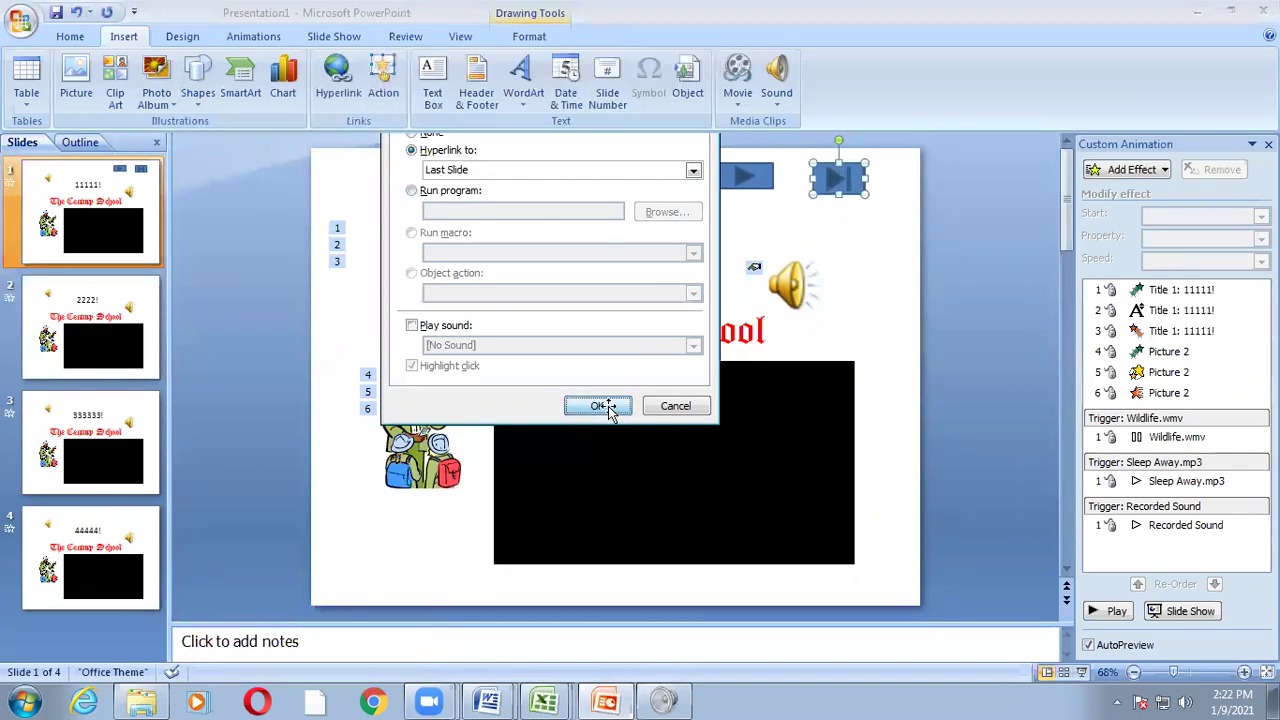
click(876, 265)
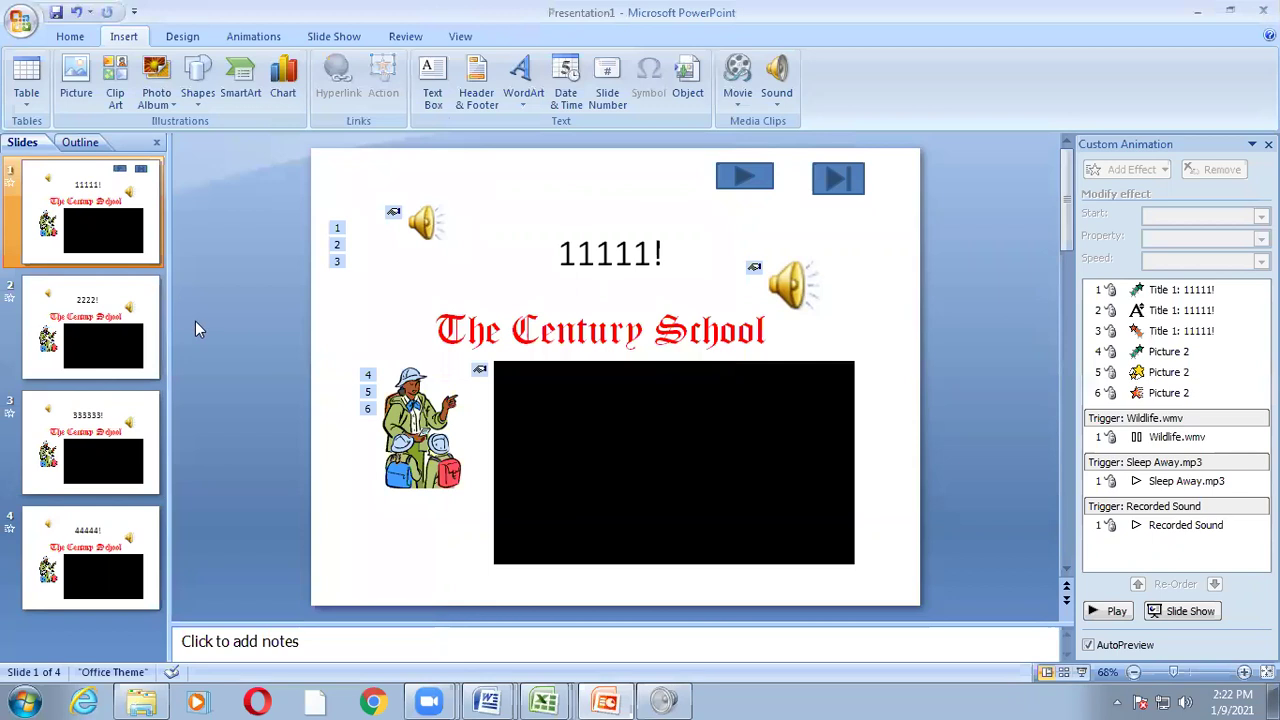
click(111, 327)
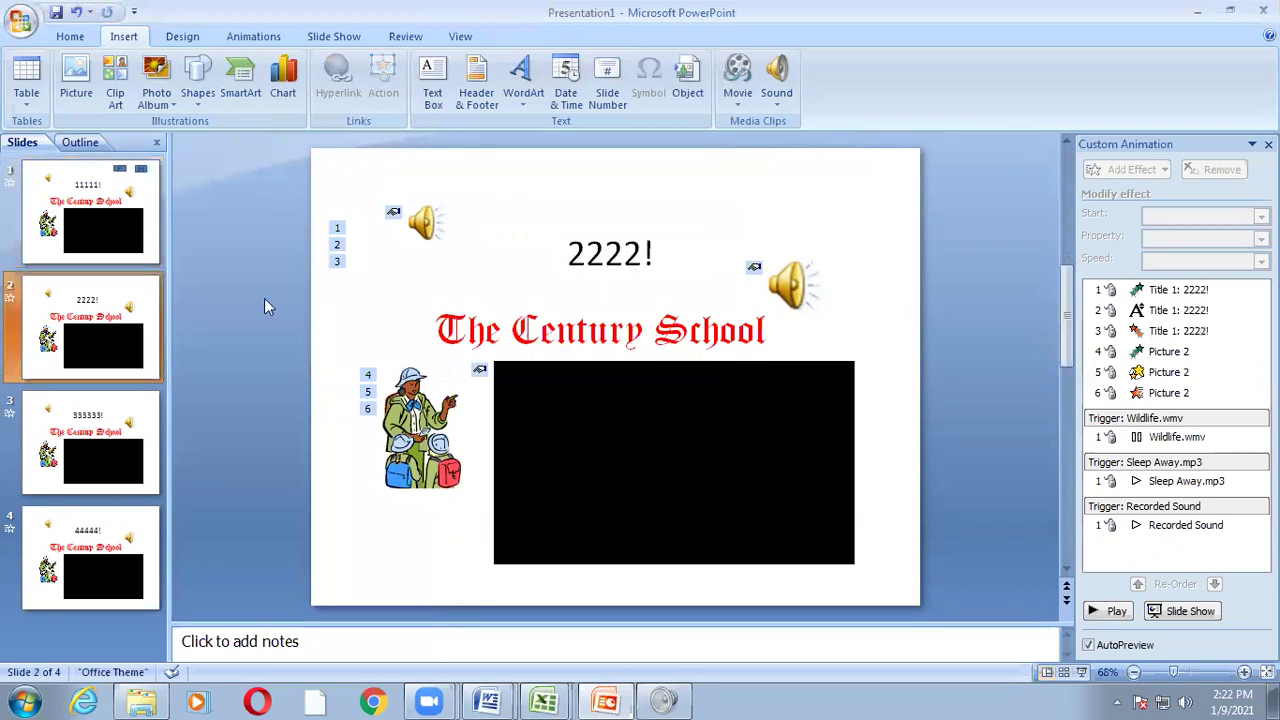
click(114, 250)
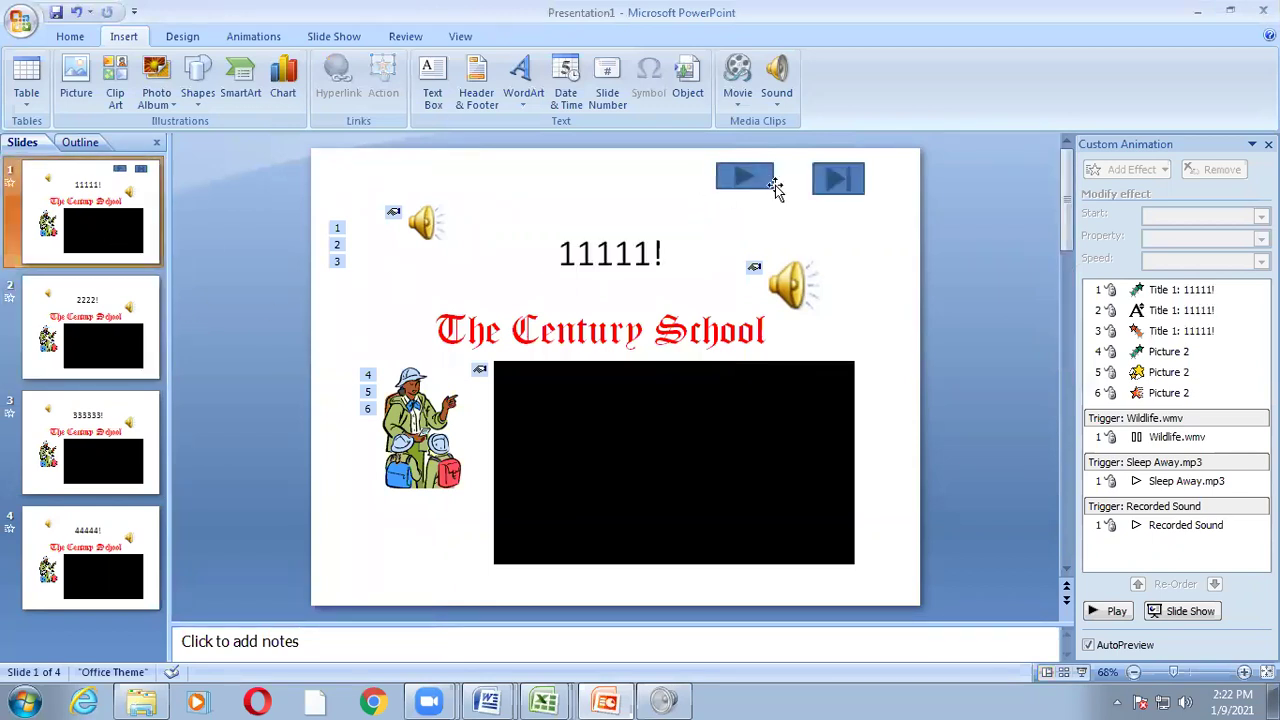
Copy slide 1's next and end buttons and paste them onto slide 2.
drag(676, 155, 895, 222)
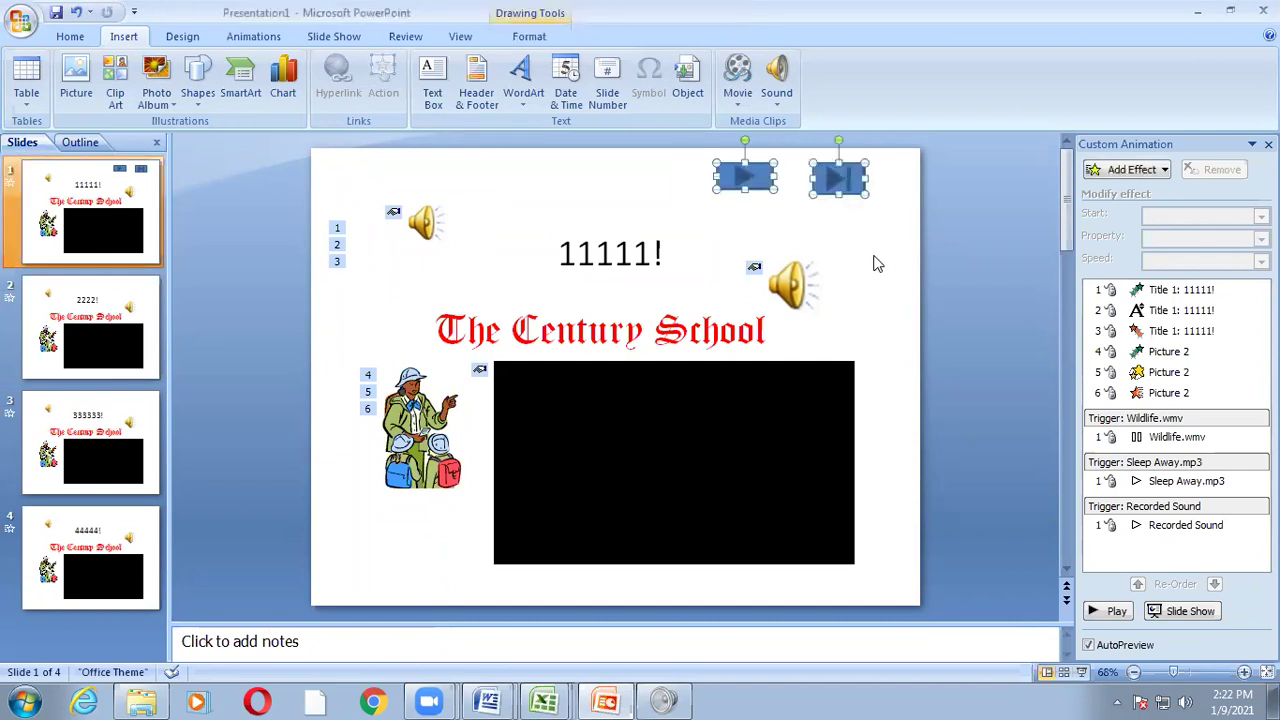
click(71, 40)
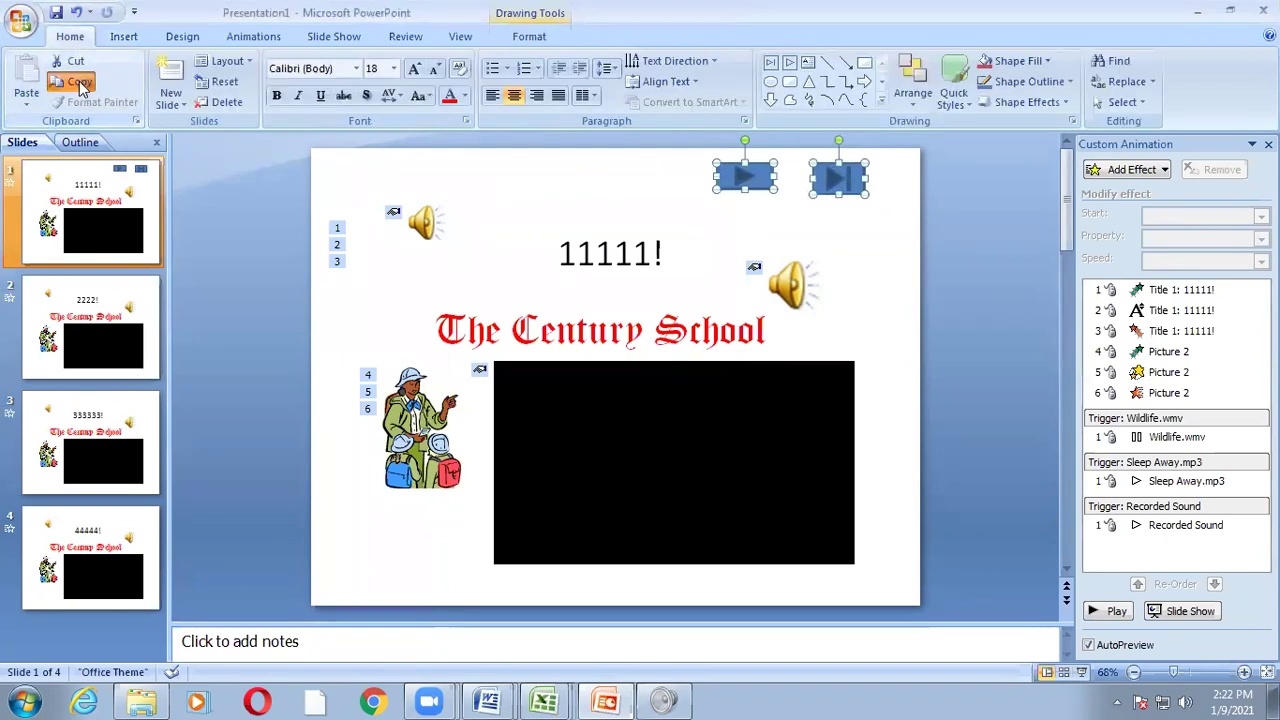
click(140, 333)
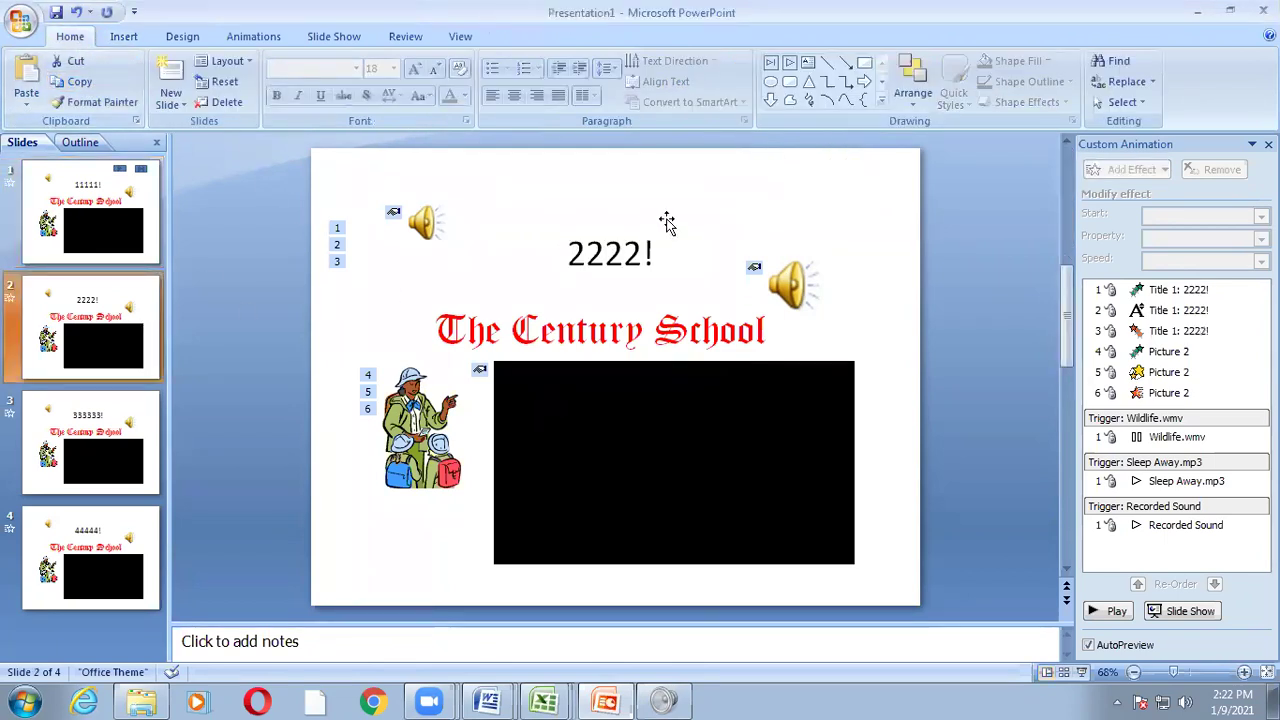
click(26, 84)
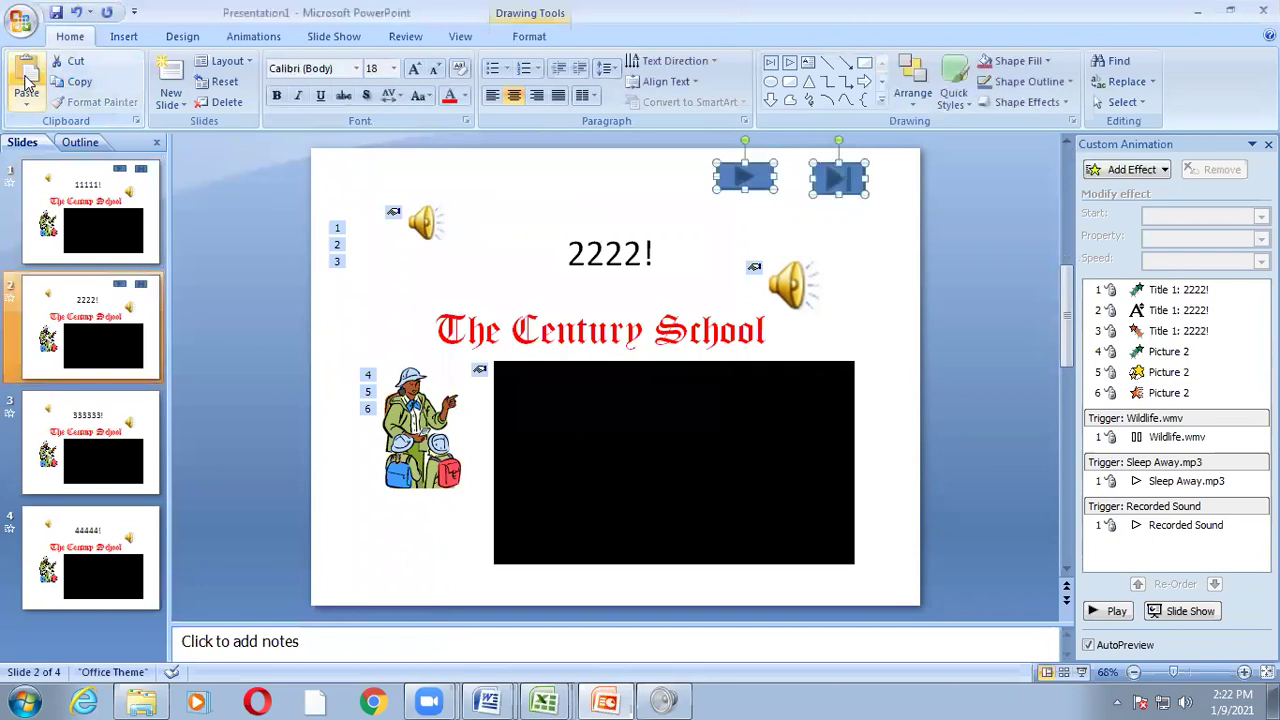
Paste the same two buttons onto slide 3 and scroll back up to slide 1.
click(129, 410)
click(26, 84)
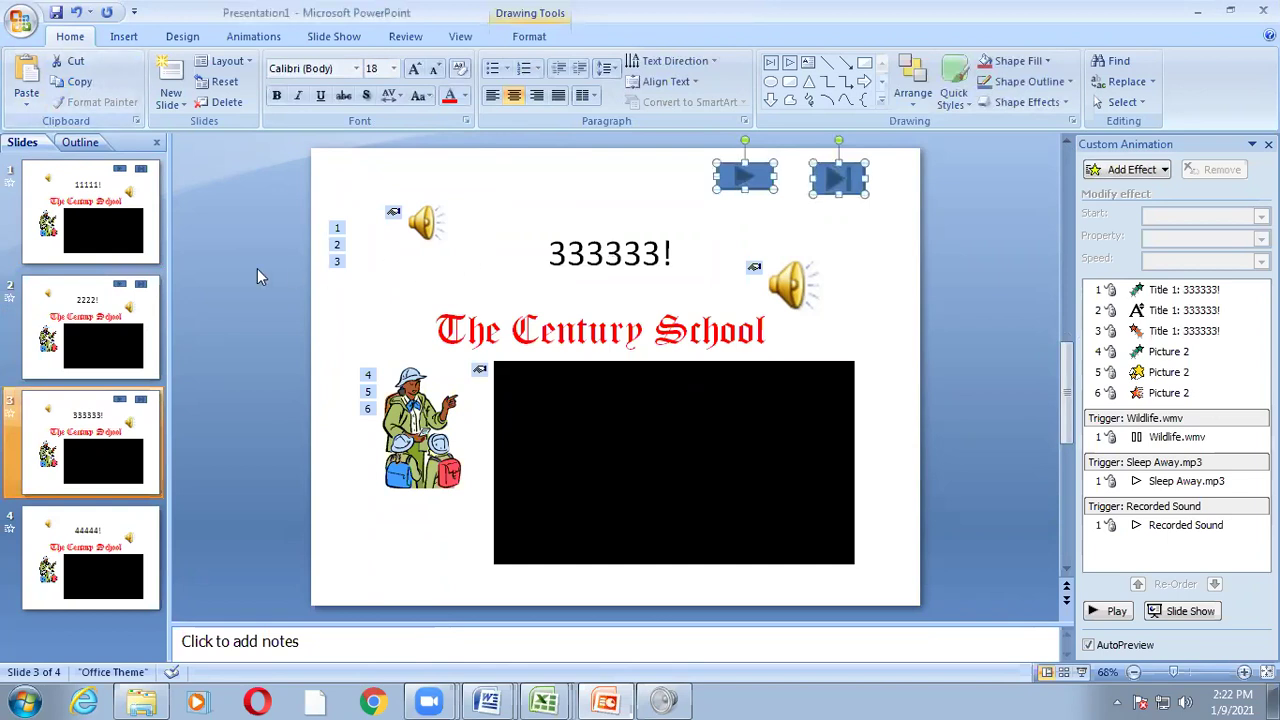
scroll(257, 276, up, 1)
scroll(251, 298, up, 1)
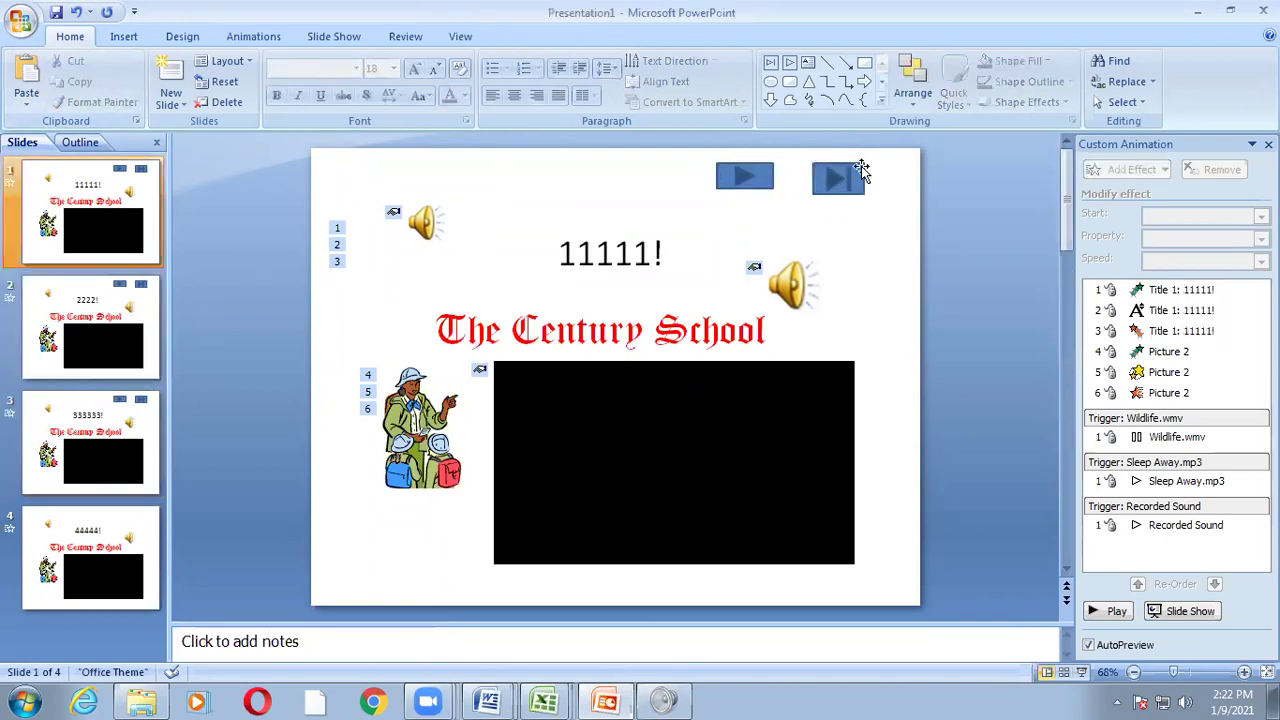
Draw a Back or Previous action button left of slide 2's next button, linked to the previous slide.
click(750, 178)
key(Escape)
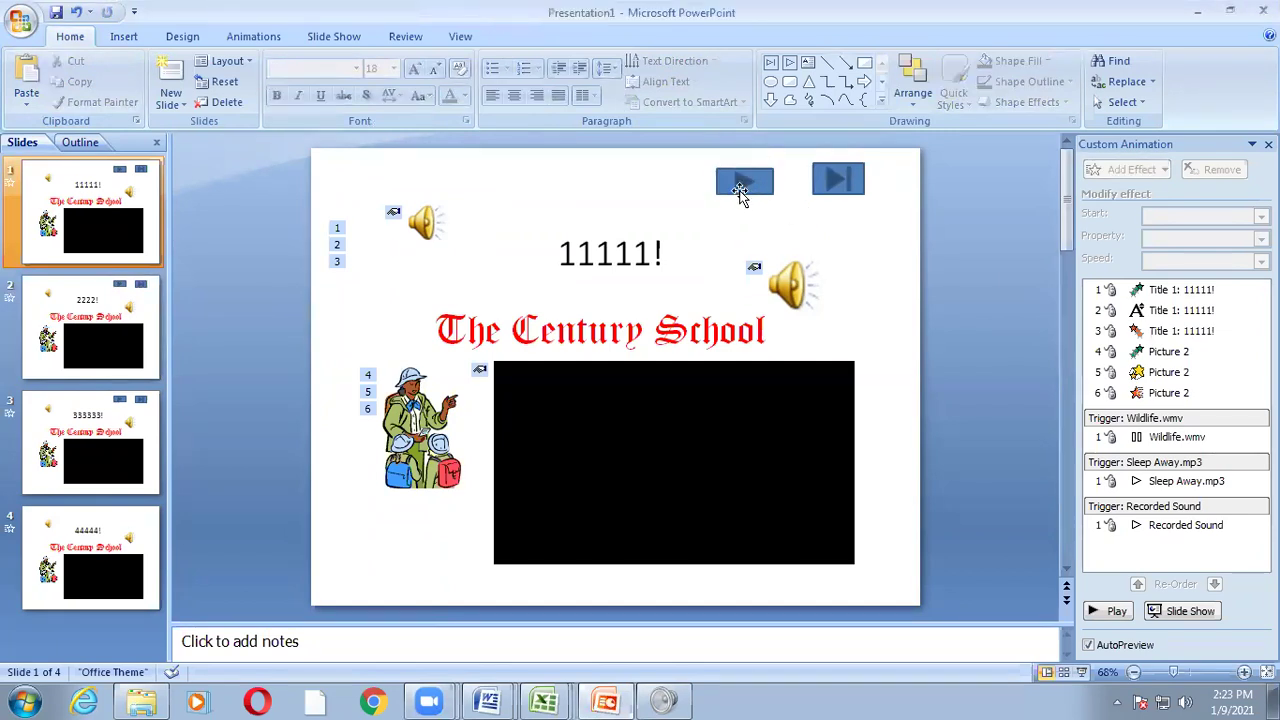
click(122, 298)
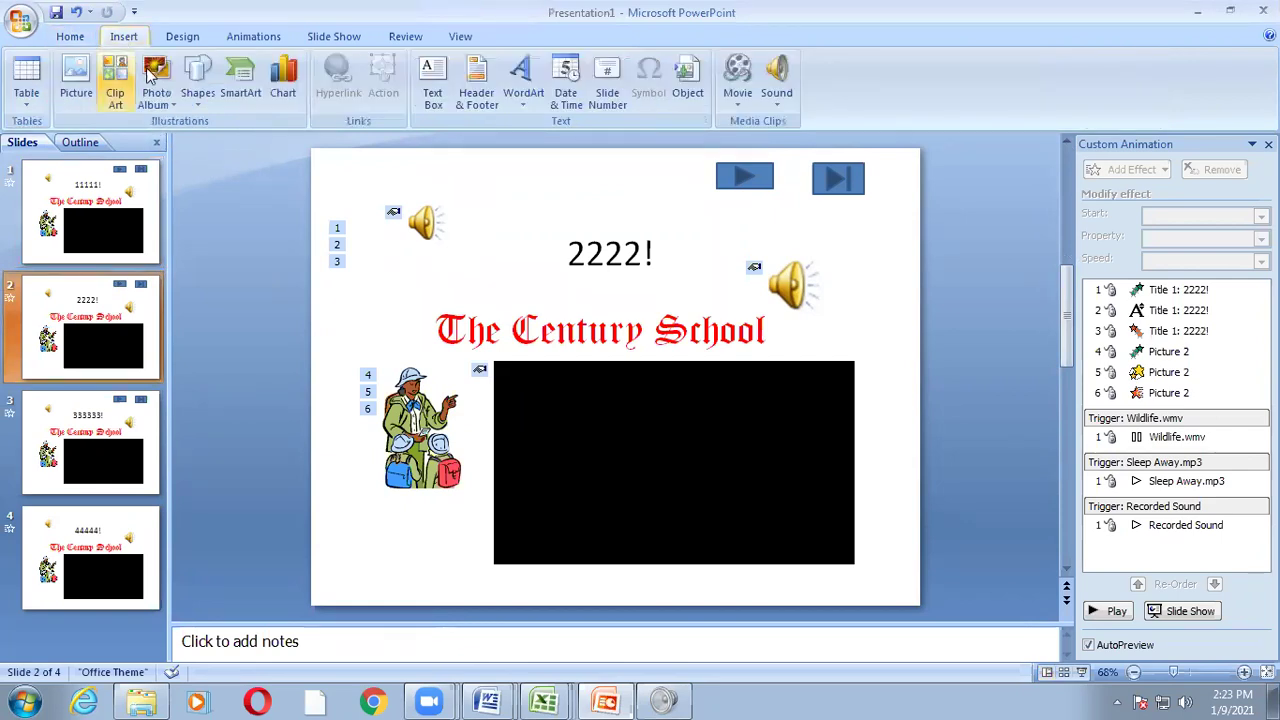
click(198, 98)
scroll(320, 415, down, 1)
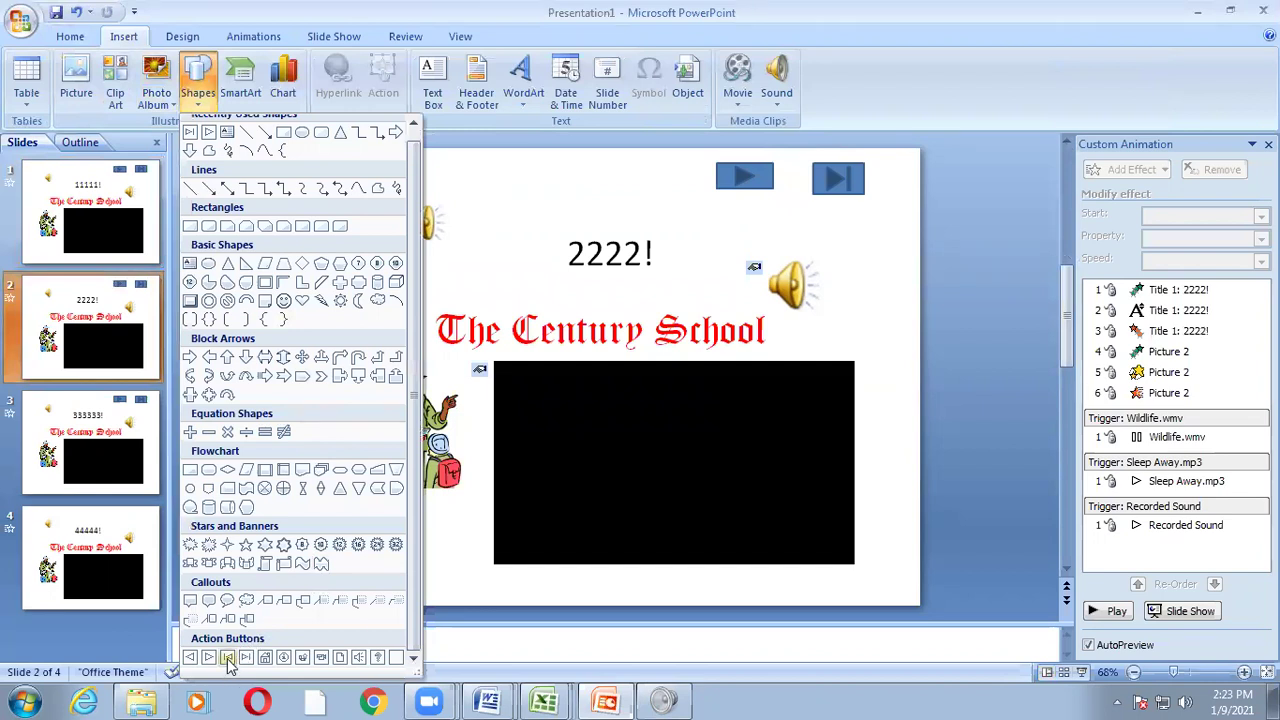
click(190, 657)
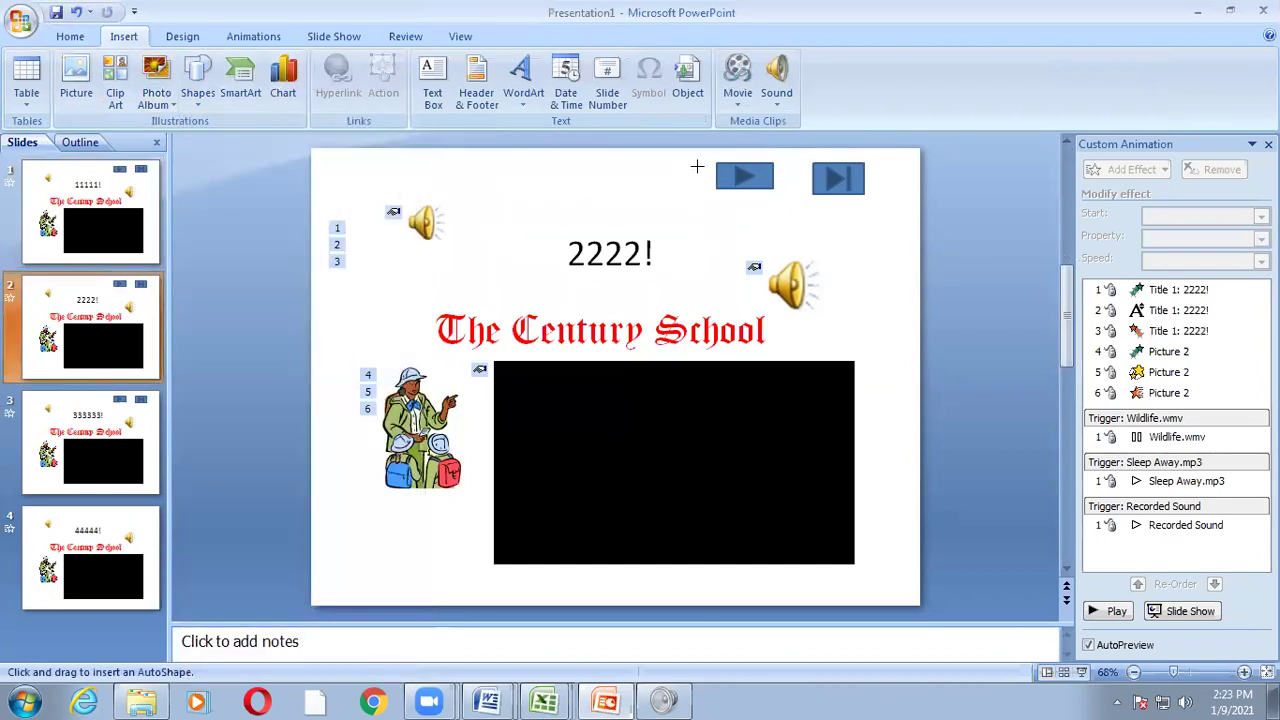
drag(697, 166, 634, 195)
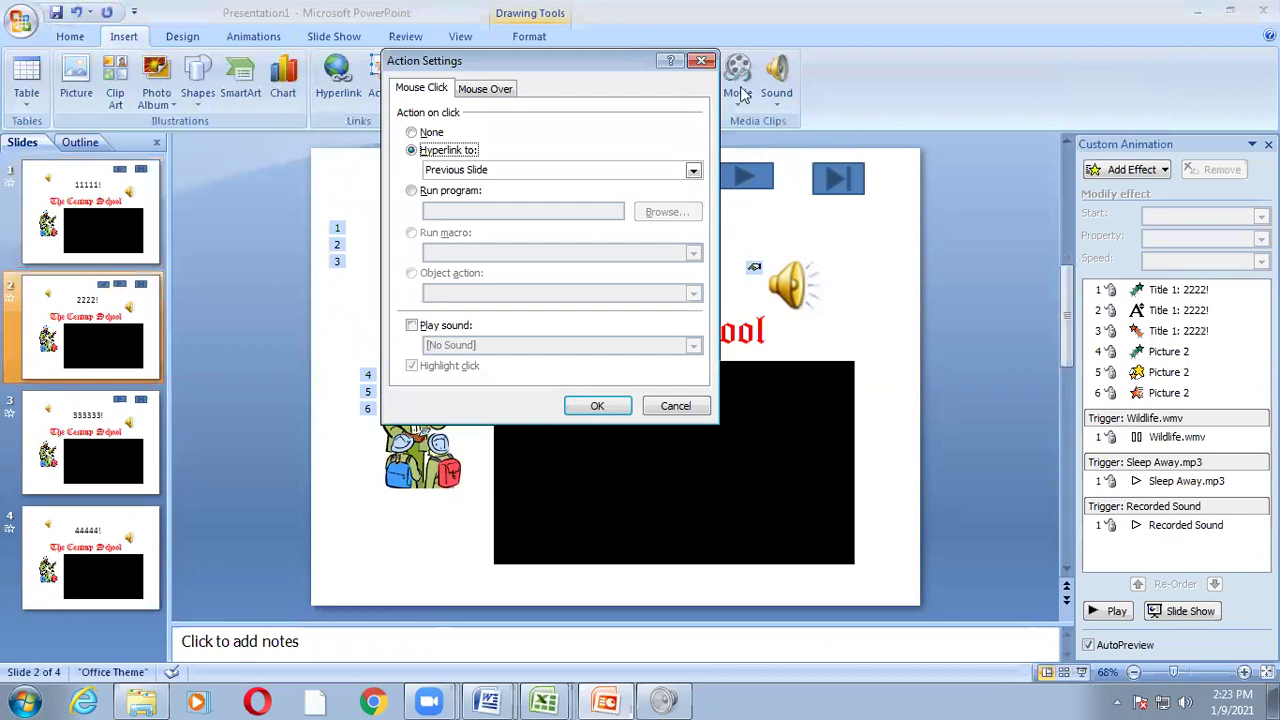
click(600, 405)
Nudge slide 2's back button slightly upward and reselect it.
drag(687, 173, 687, 168)
click(798, 222)
click(667, 178)
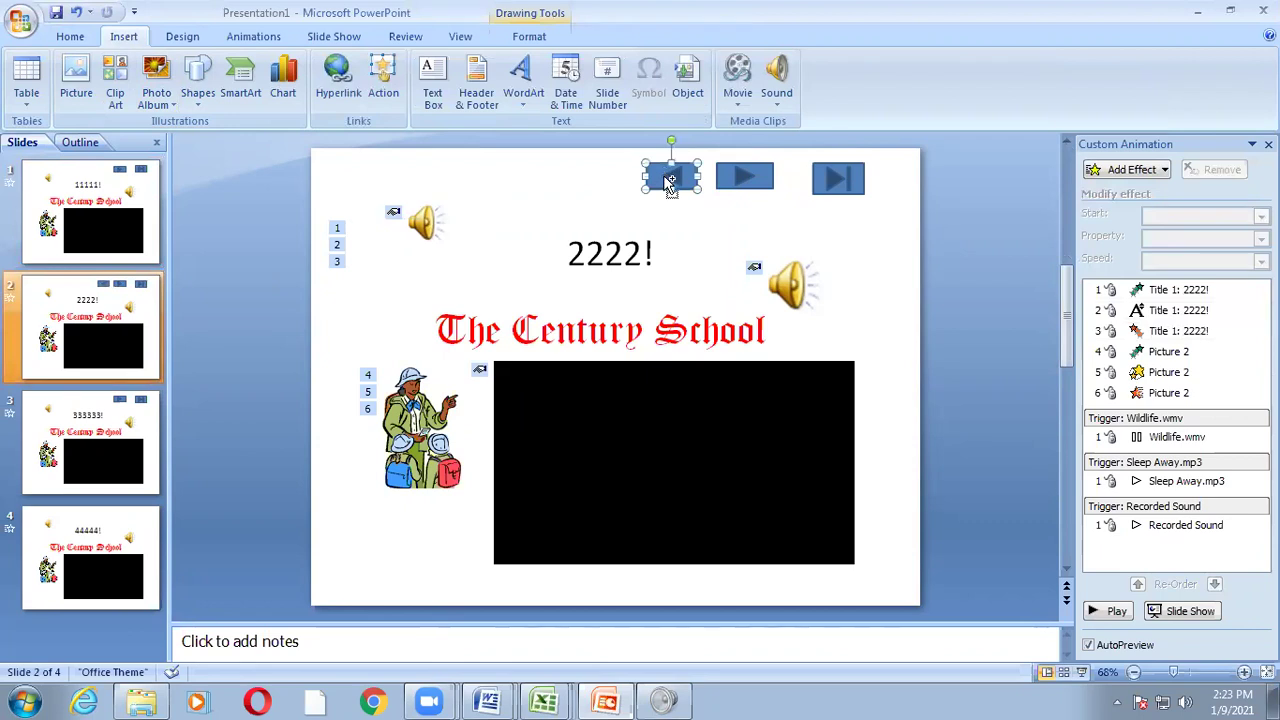
click(149, 455)
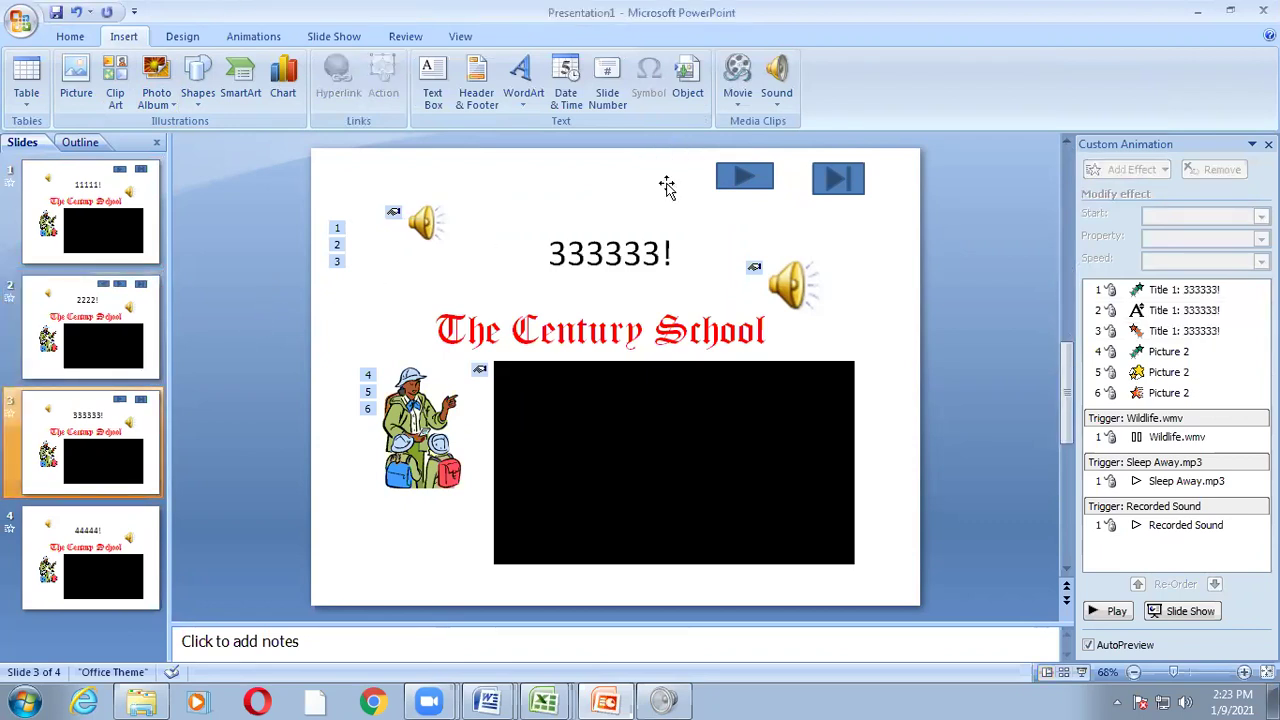
Paste the back button onto slide 3 beside its next and end buttons.
key(ctrl+v)
click(697, 240)
click(135, 506)
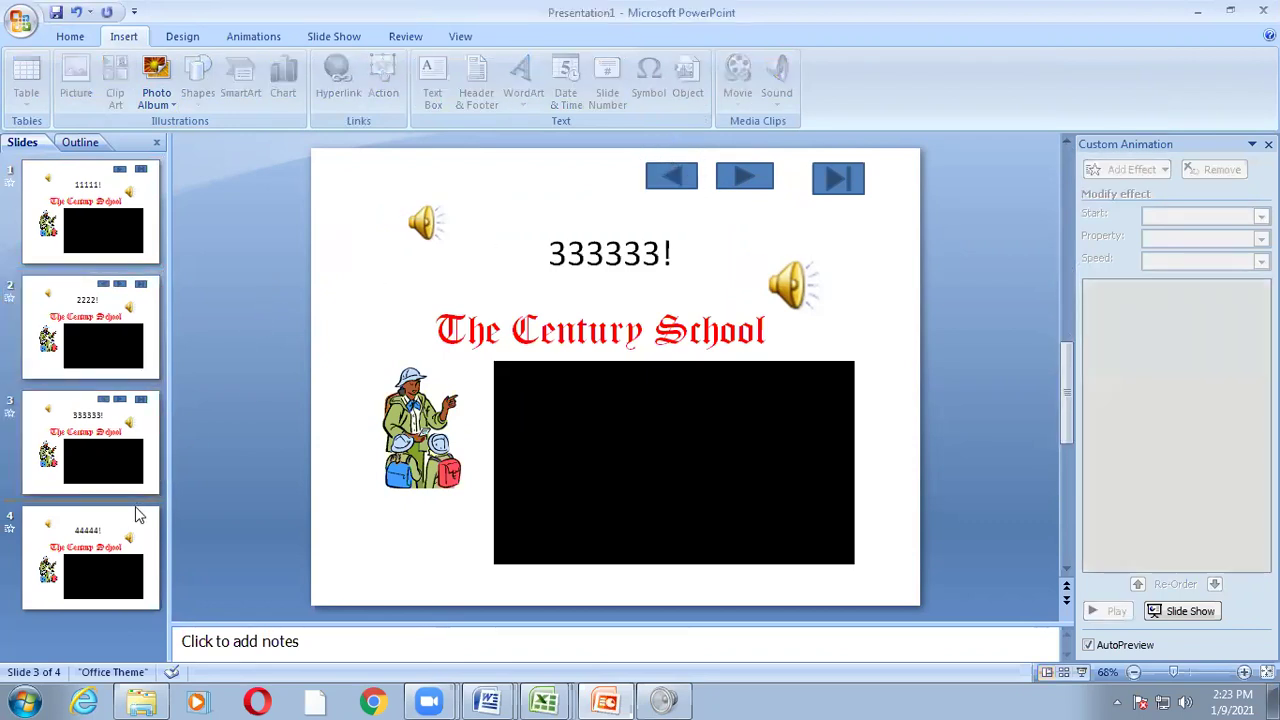
click(135, 510)
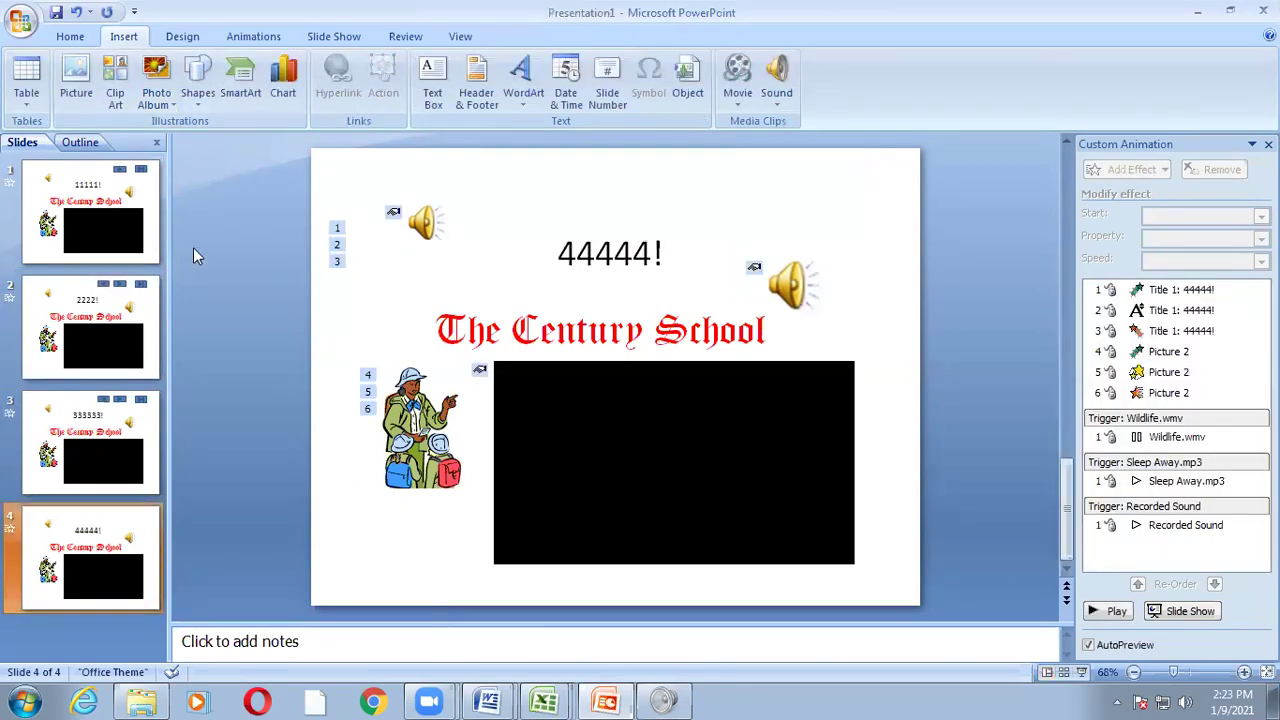
key(Up)
Copy slide 3's back button and paste it at the top of slide 4.
drag(616, 155, 826, 272)
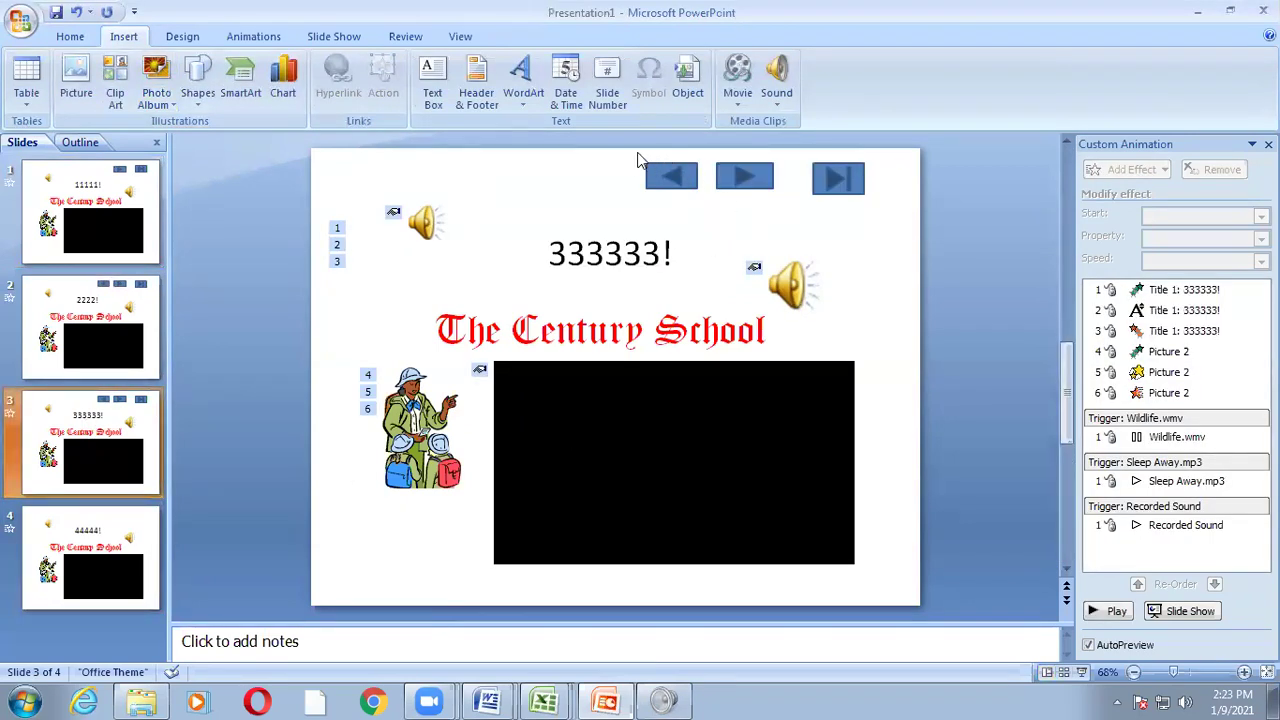
click(717, 222)
click(126, 531)
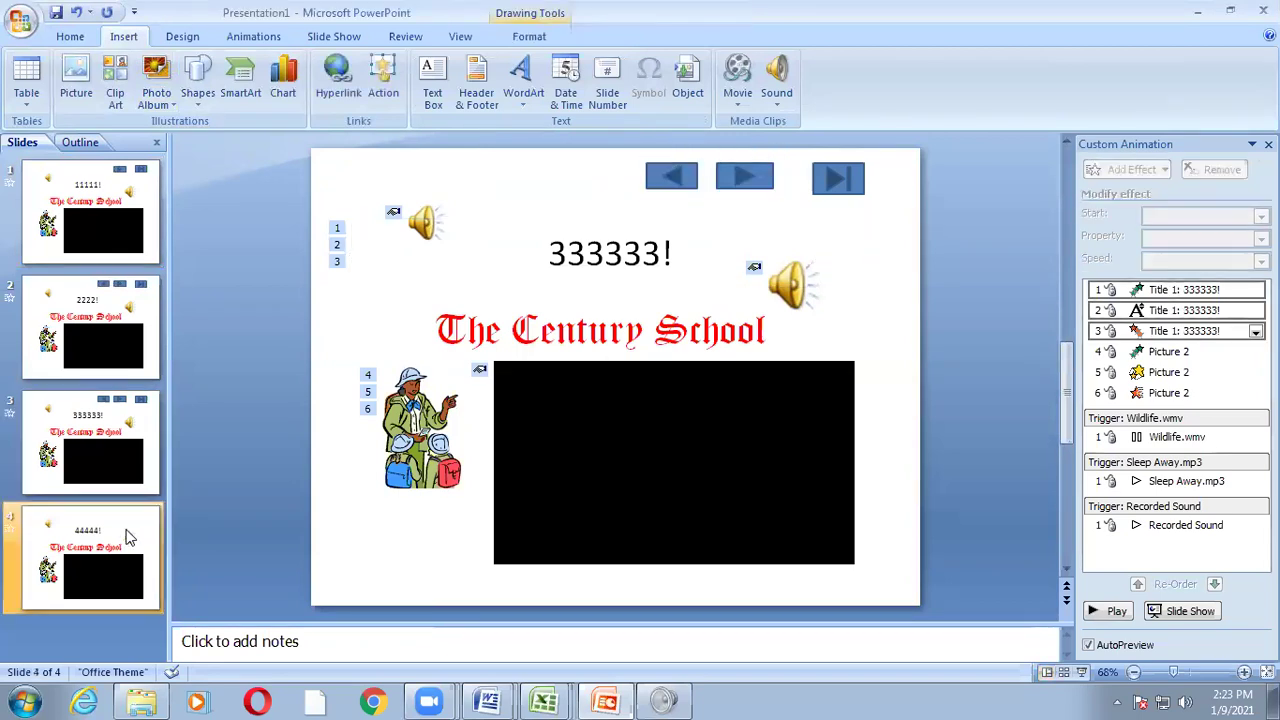
click(163, 454)
drag(630, 150, 706, 198)
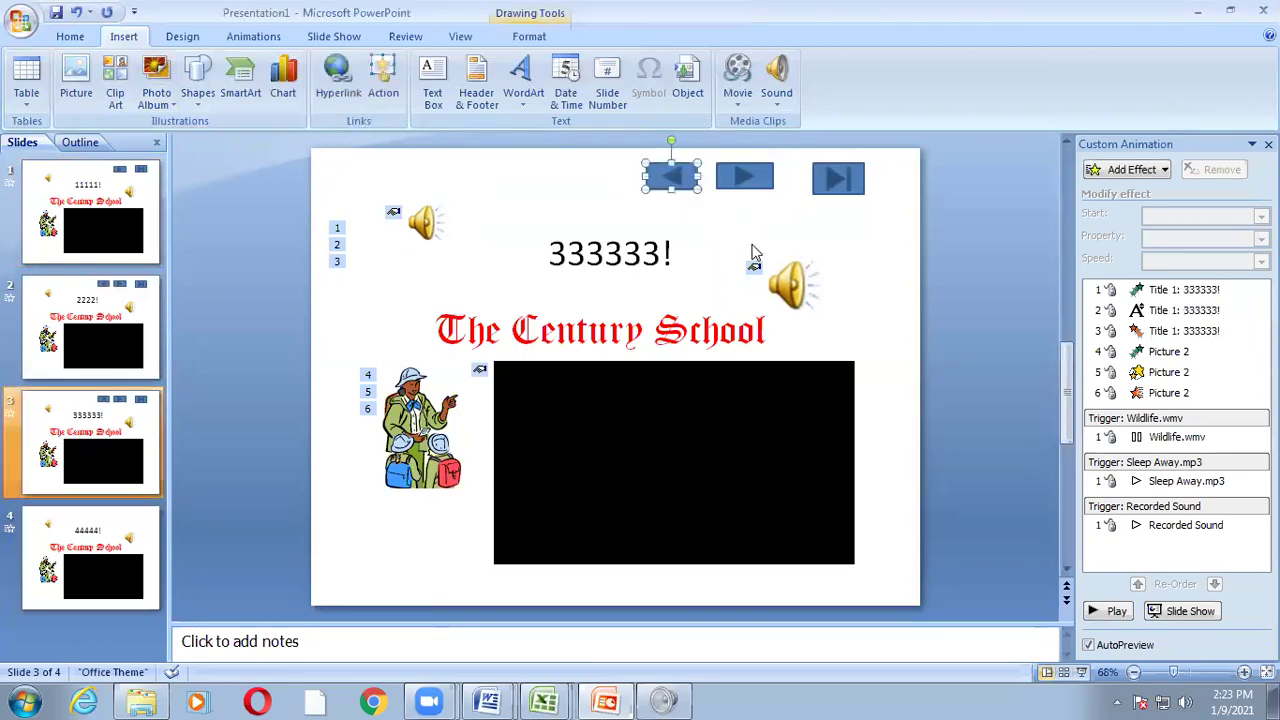
click(149, 520)
key(ctrl+v)
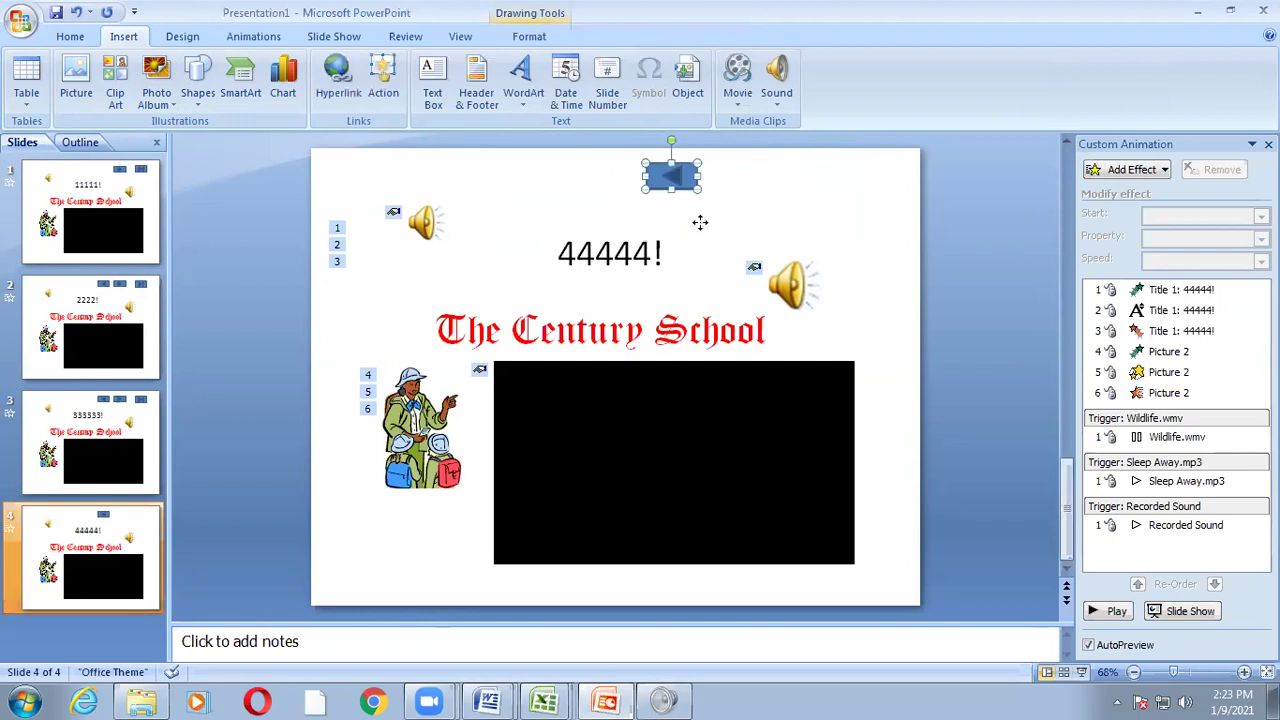
click(700, 220)
click(727, 183)
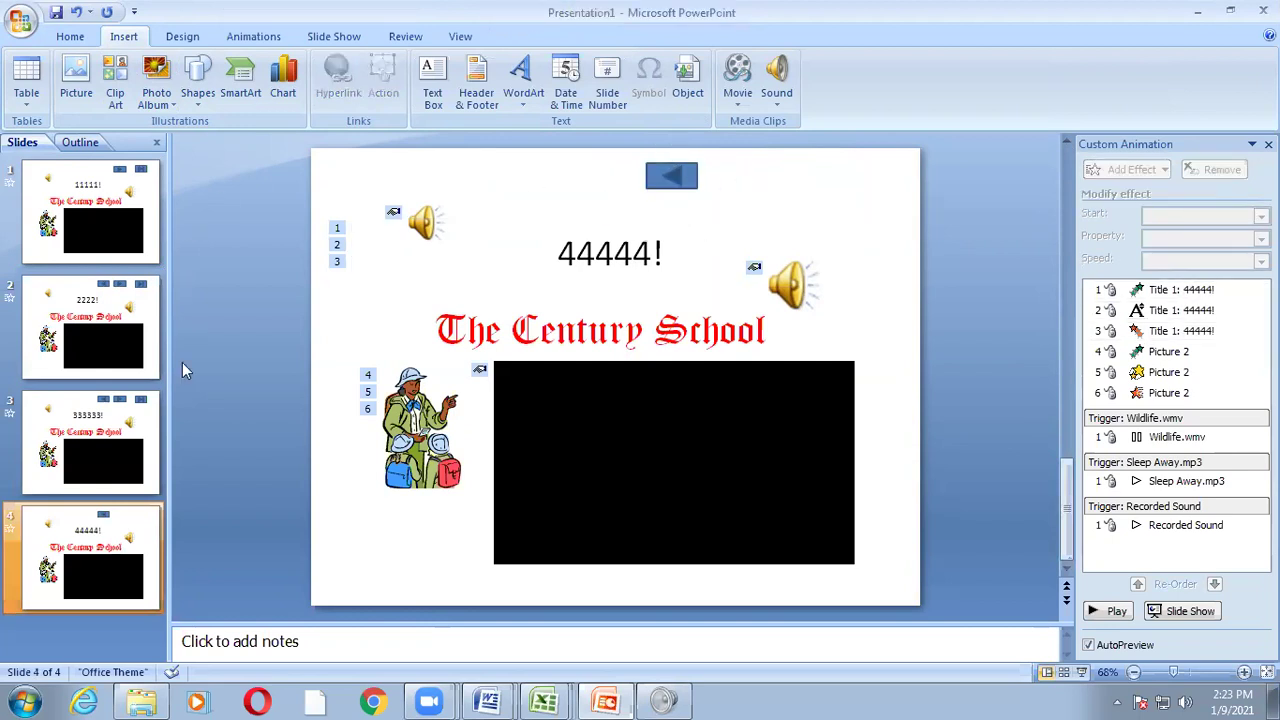
Draw a Beginning action button beside slide 4's back button, hyperlinked to the first slide.
click(199, 100)
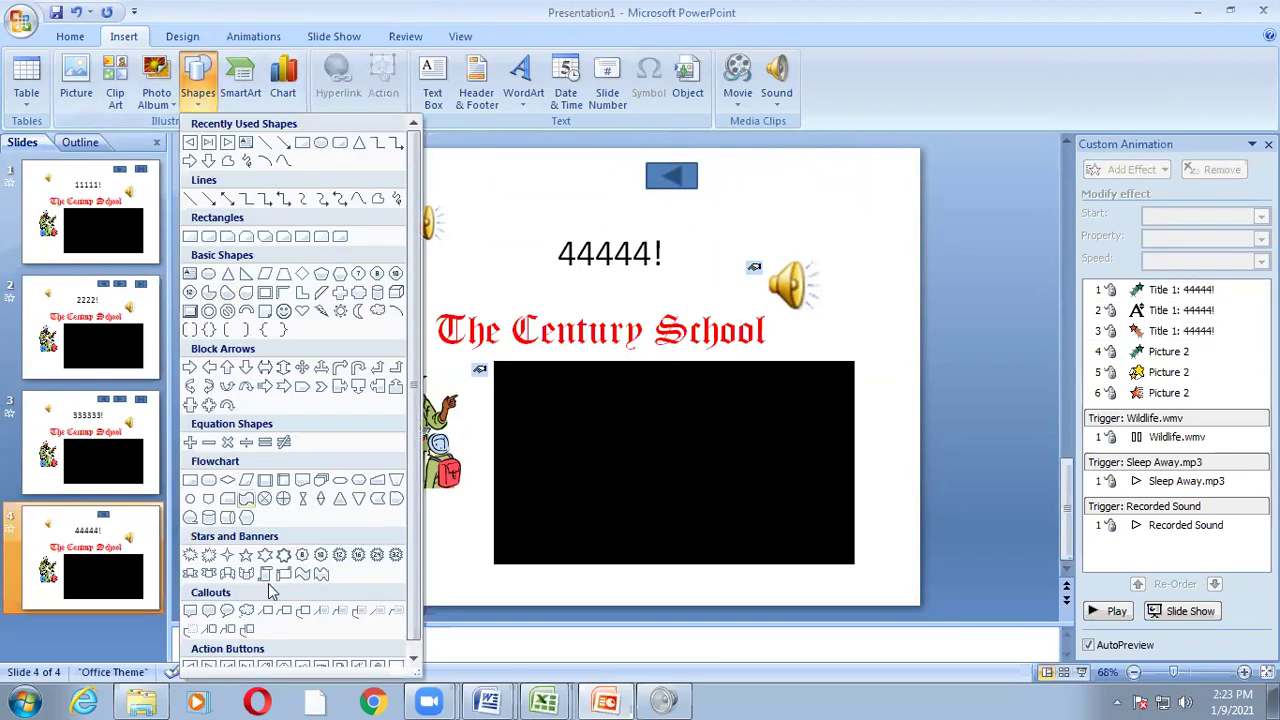
click(413, 664)
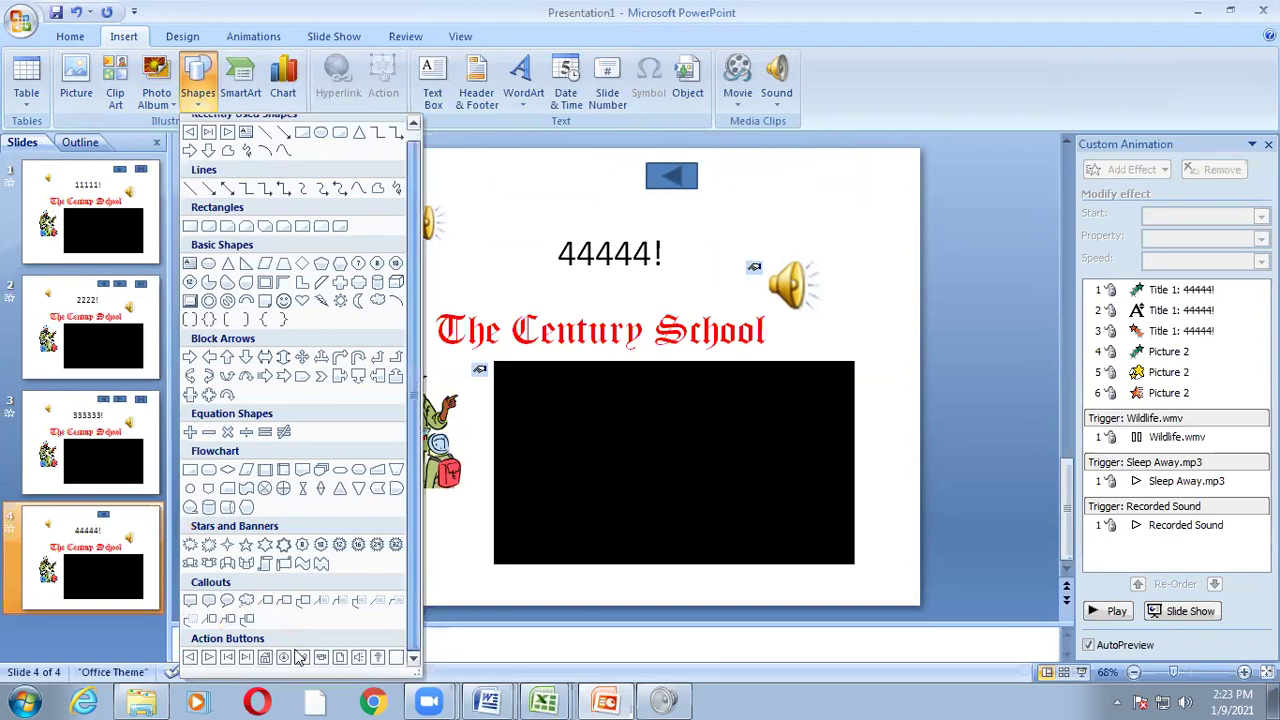
click(230, 658)
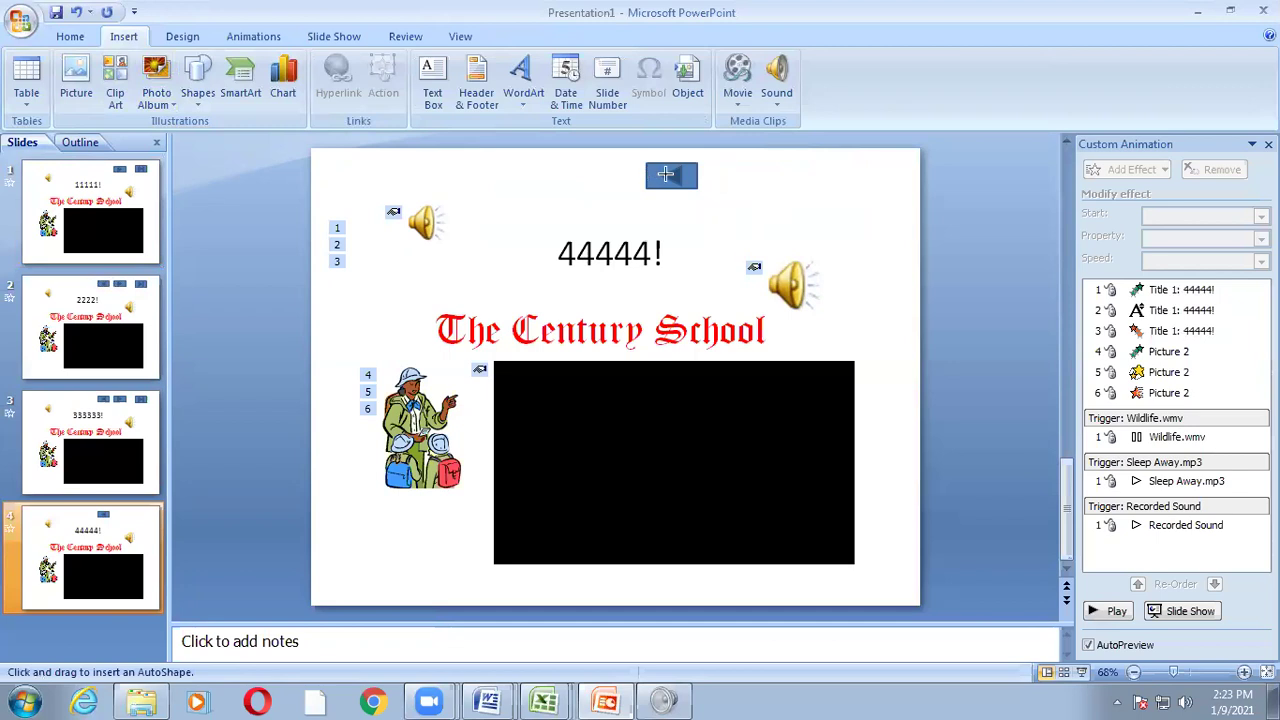
drag(733, 164, 791, 195)
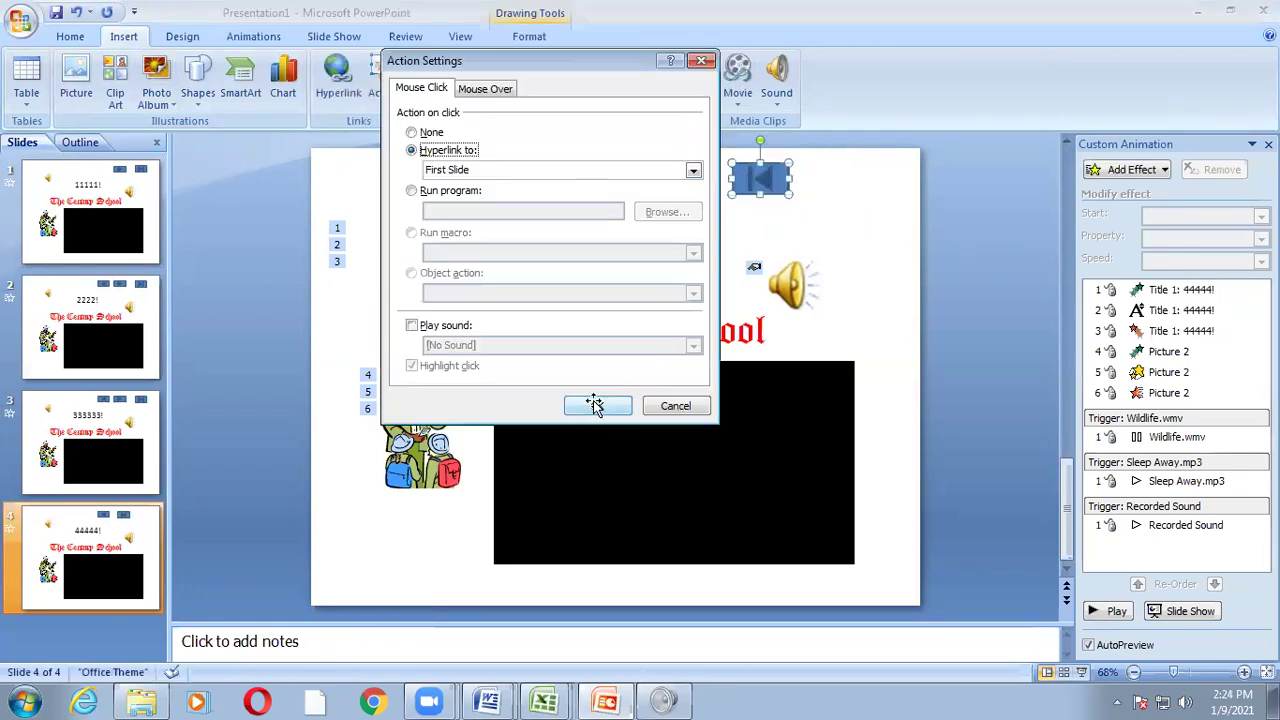
click(594, 404)
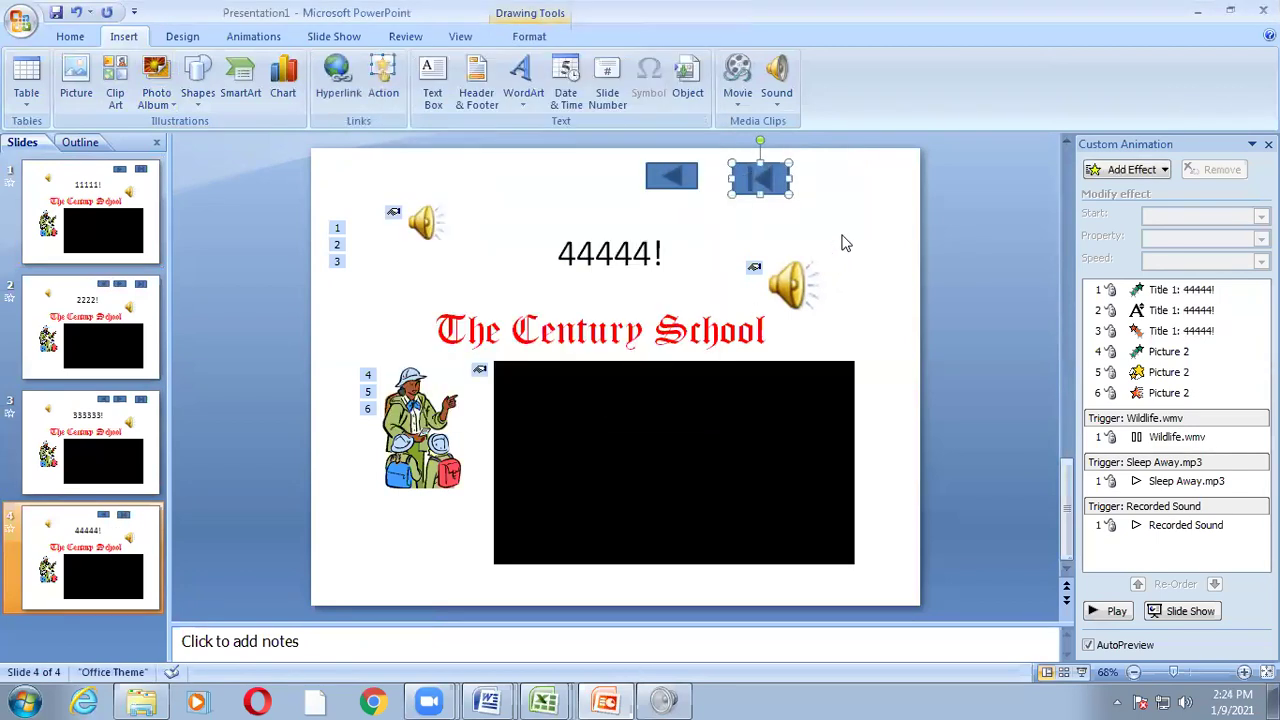
click(92, 214)
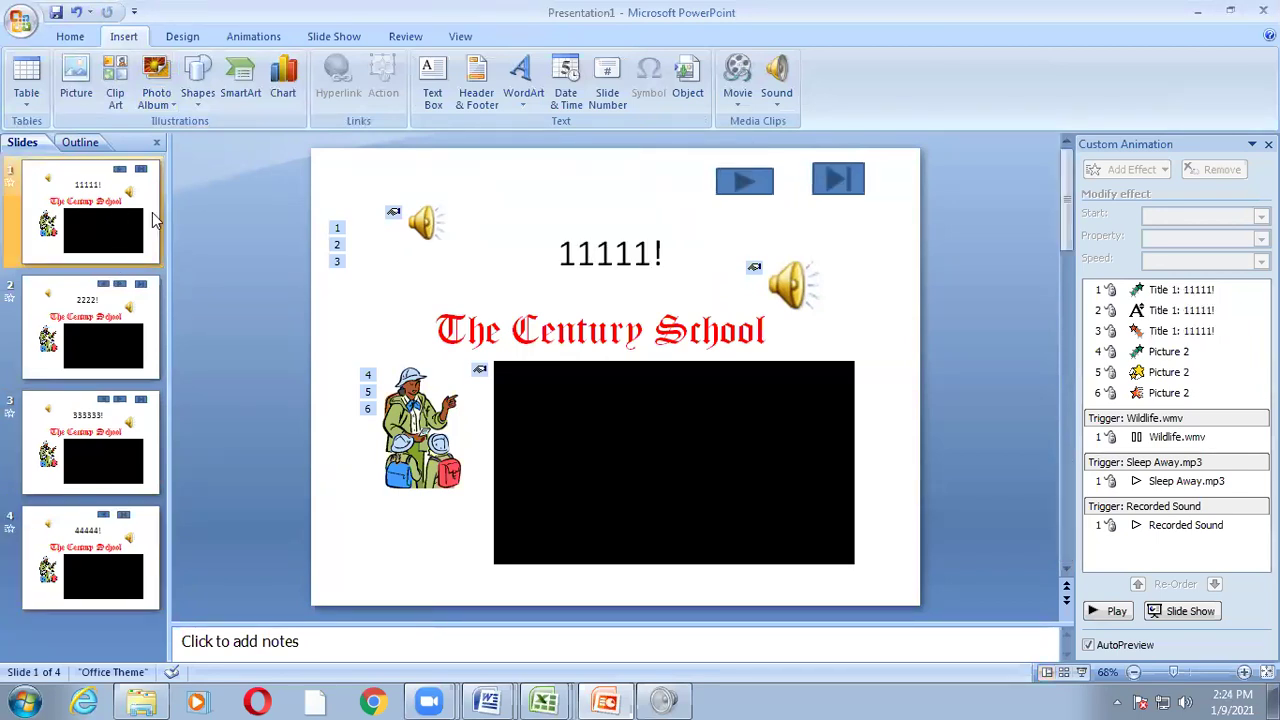
Run the slide show with F5 and test next, back, last and first buttons across four slides.
key(F5)
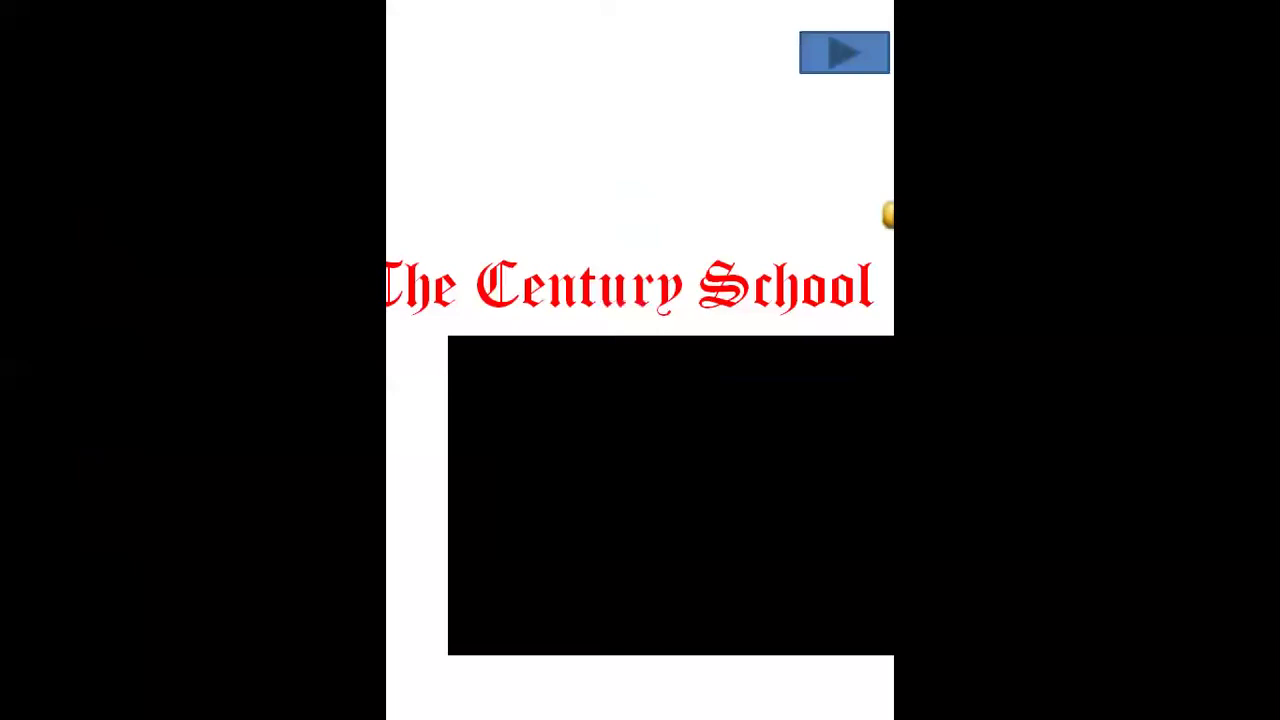
click(865, 62)
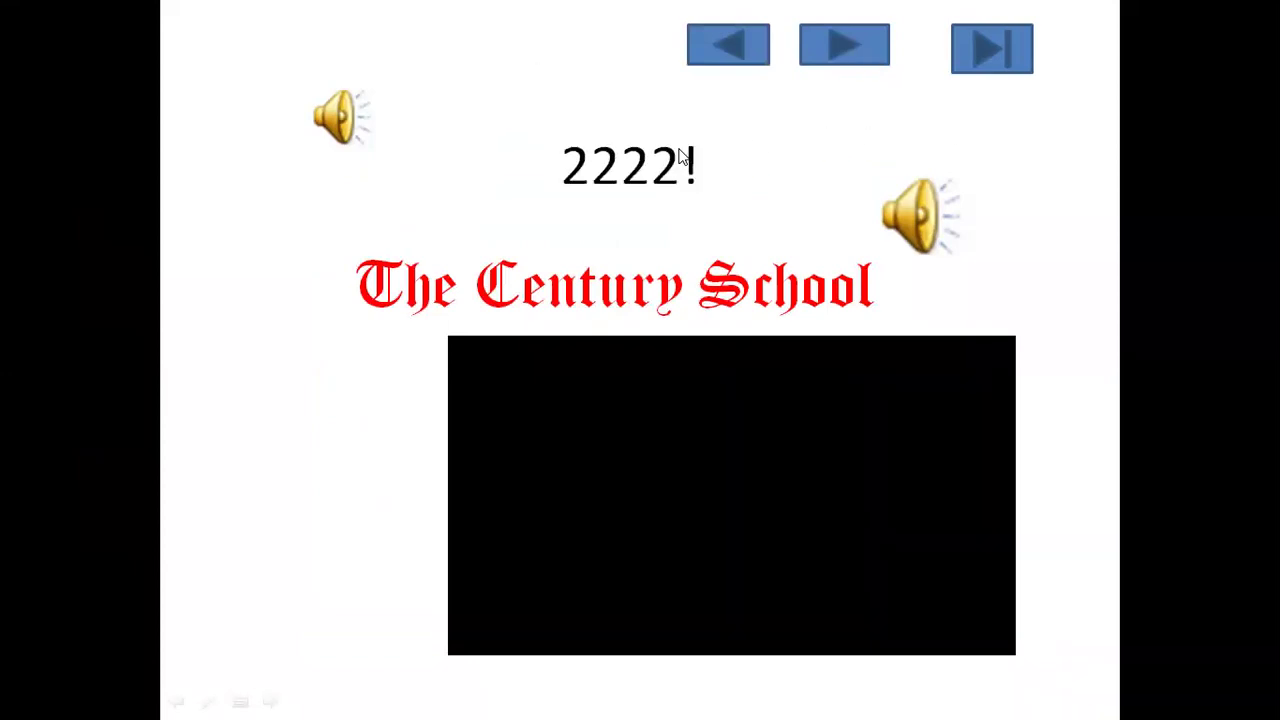
click(849, 55)
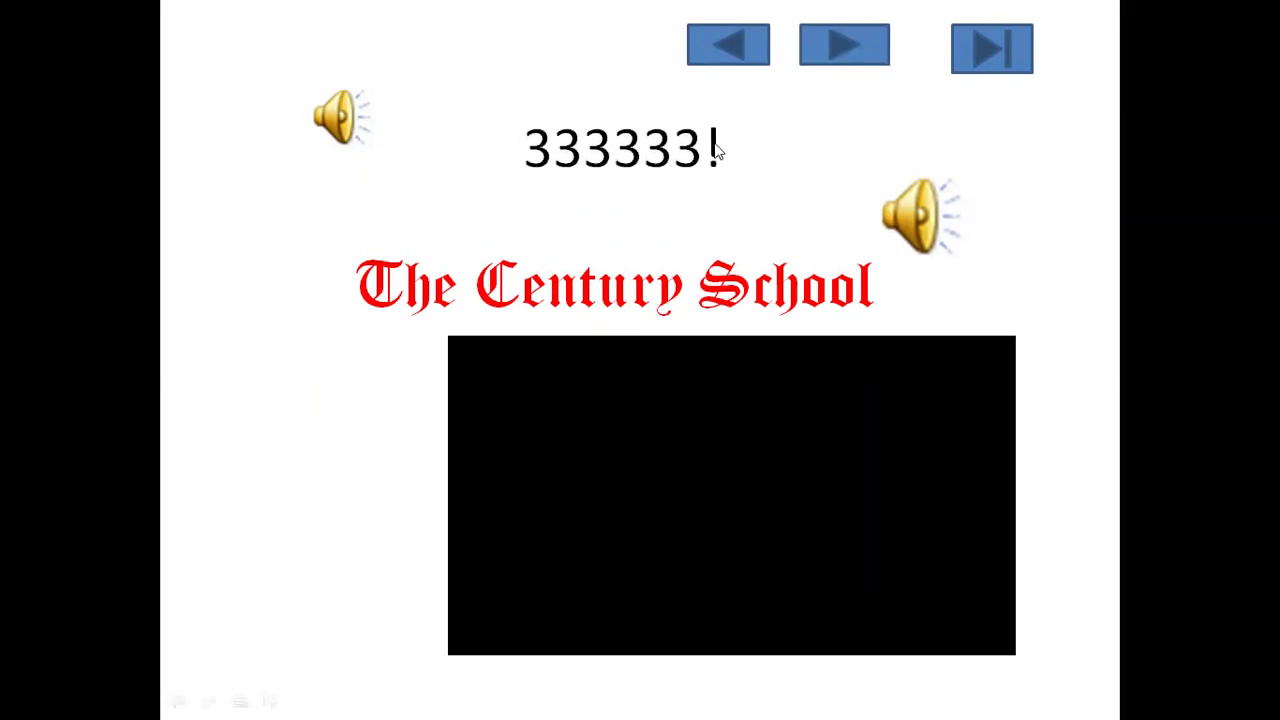
click(844, 48)
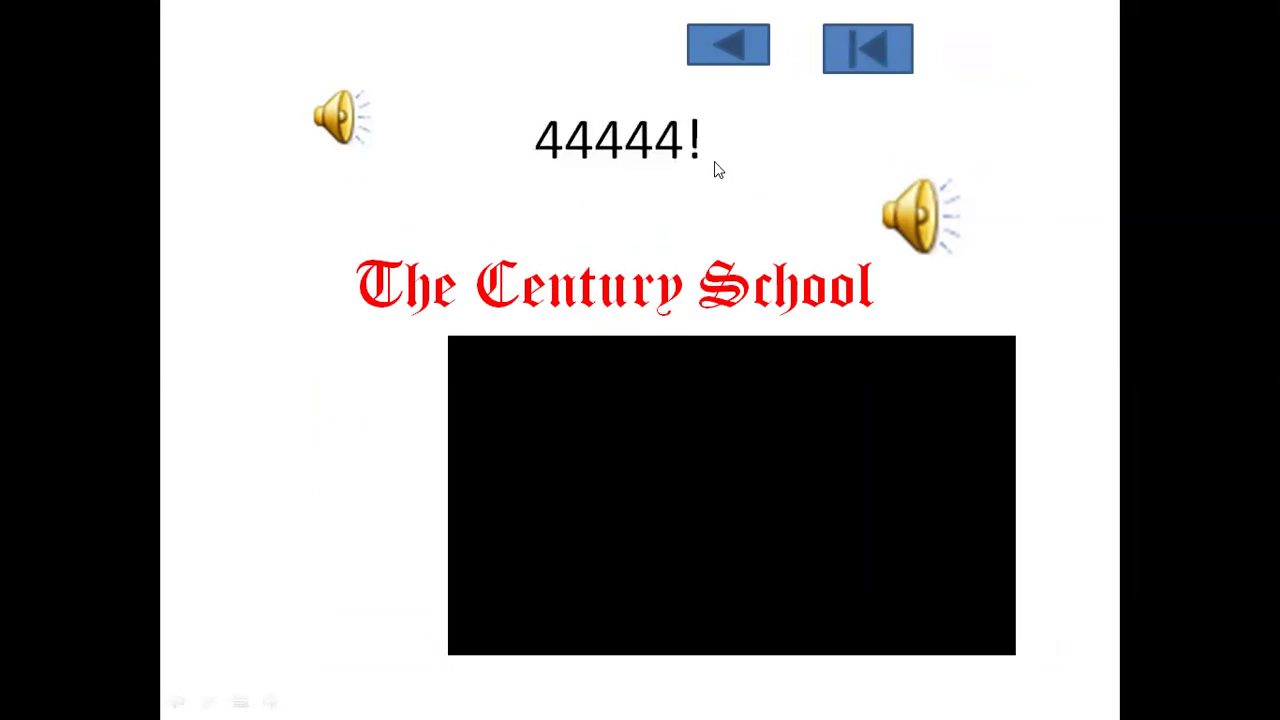
click(737, 46)
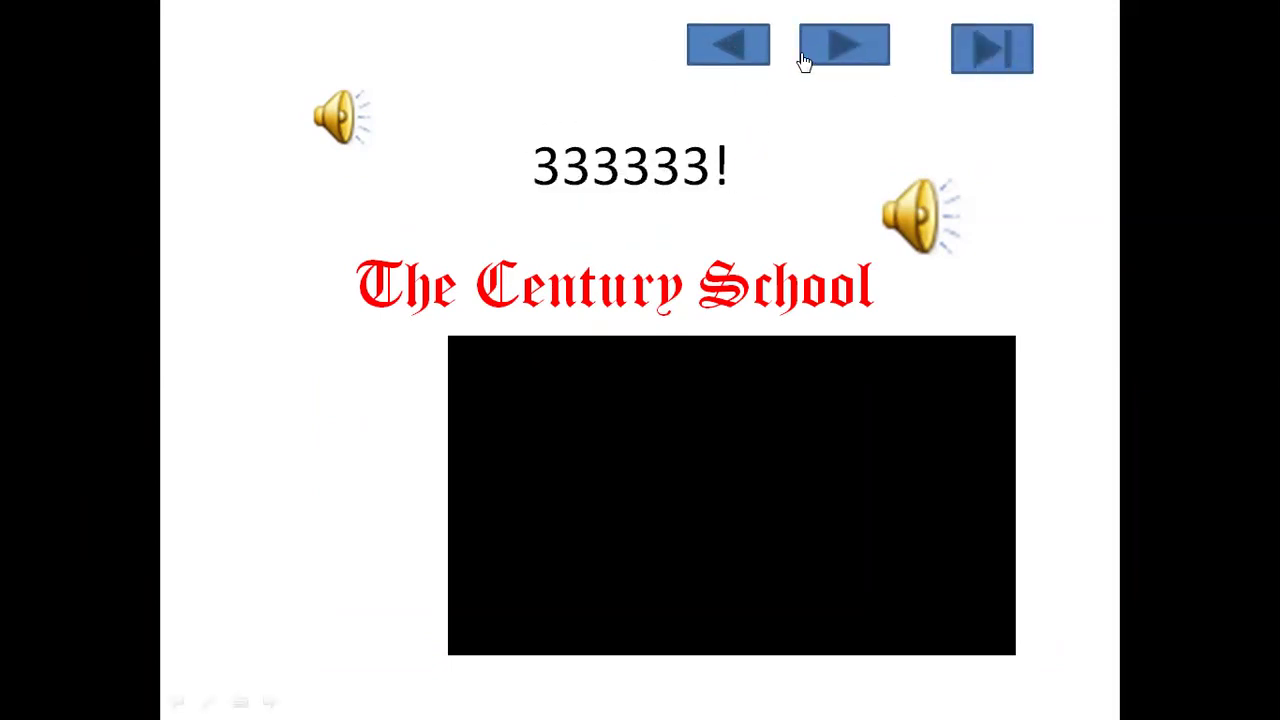
click(726, 48)
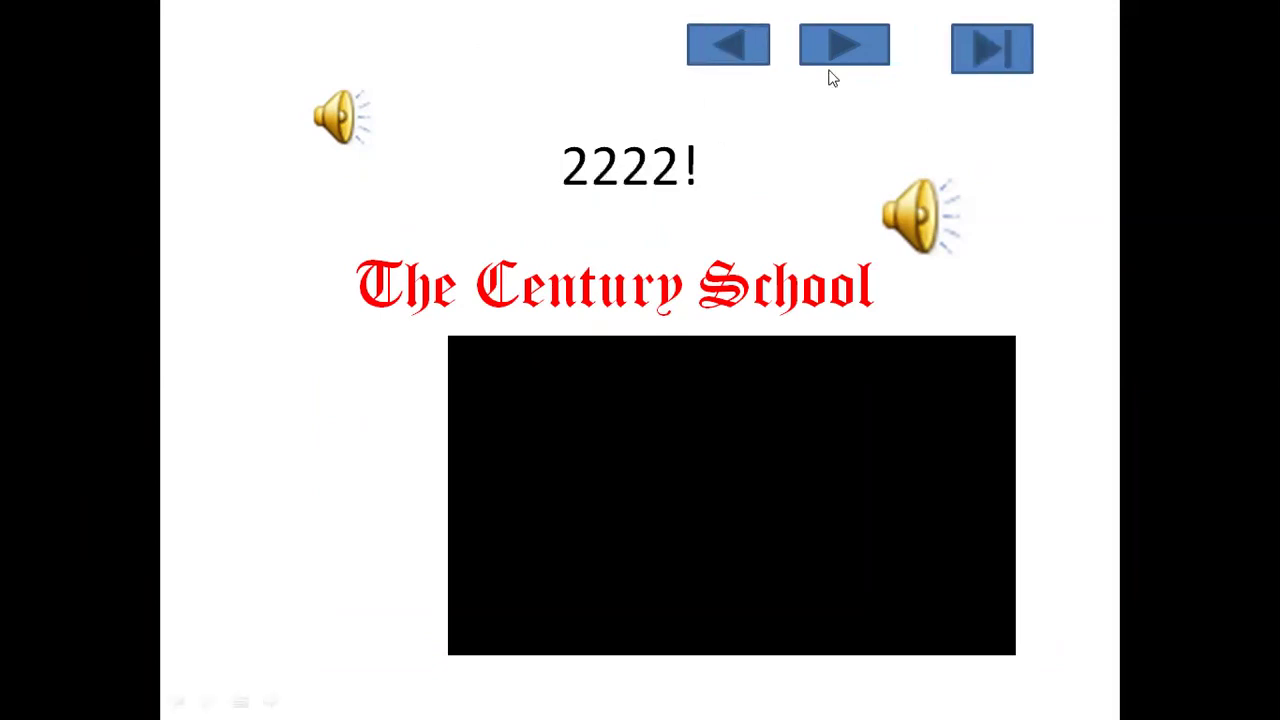
click(998, 52)
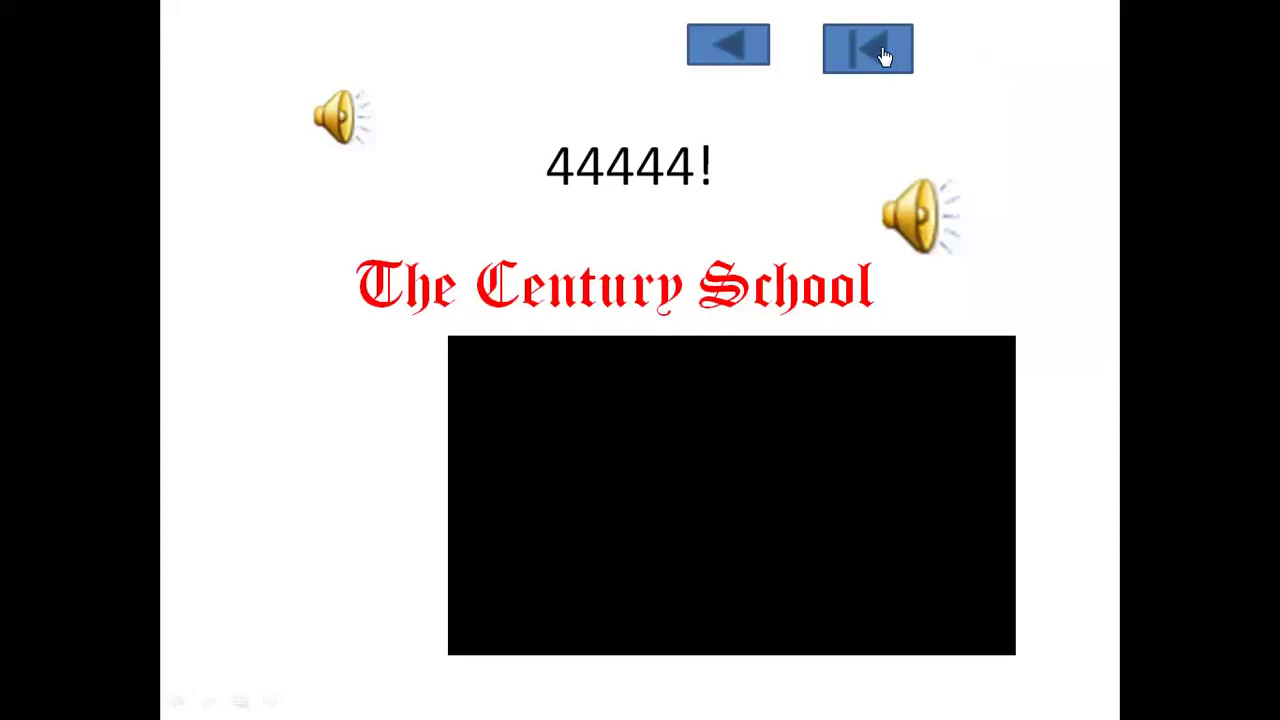
click(884, 57)
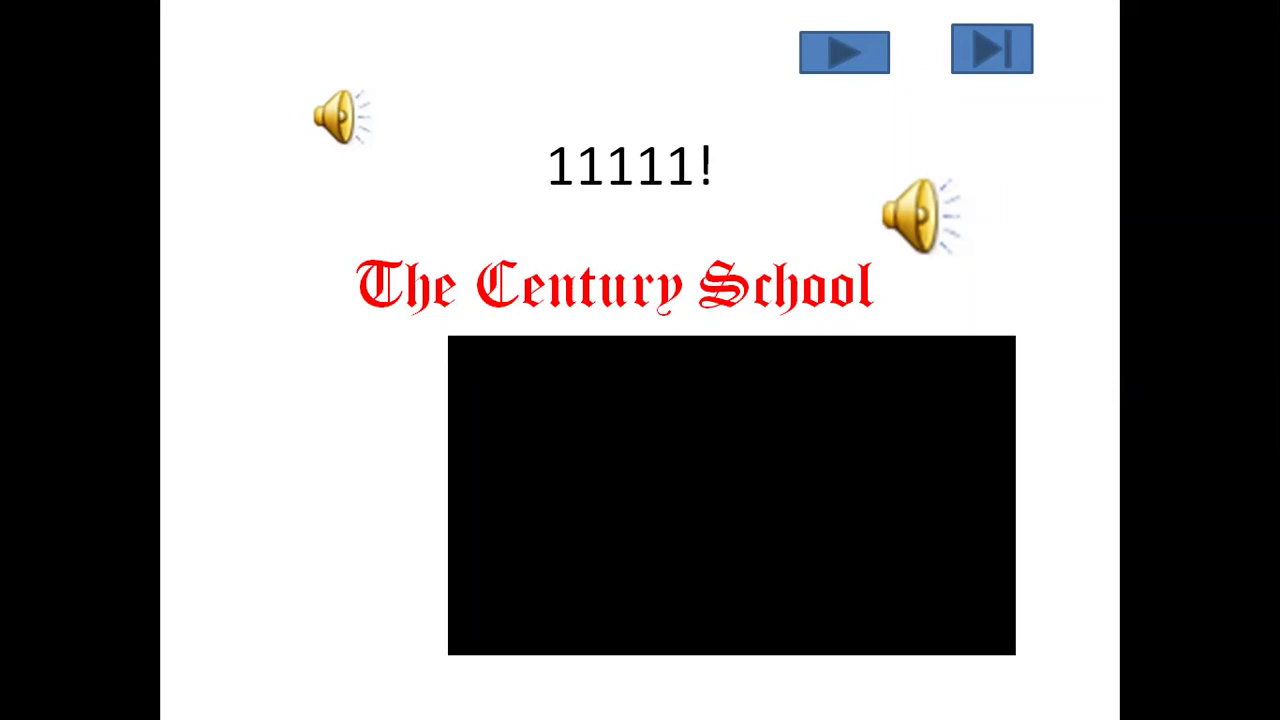
Exit the slide show with Esc, returning to editing slide 1.
key(Escape)
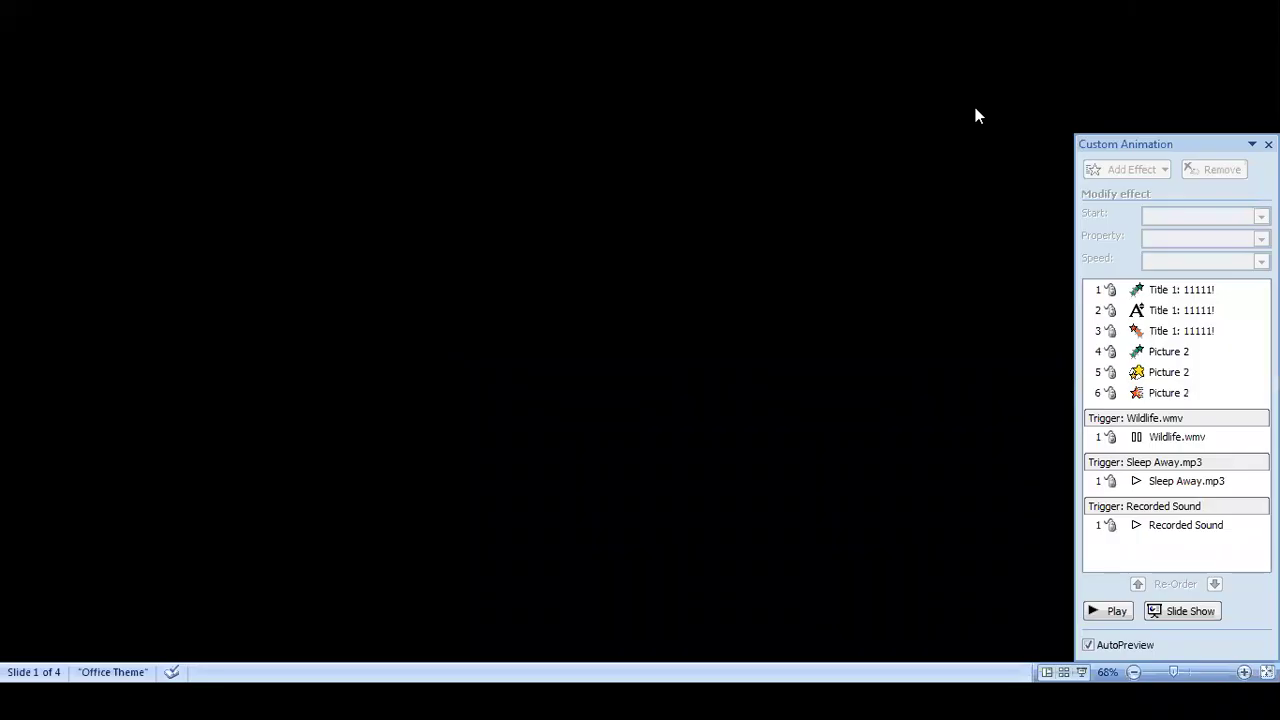